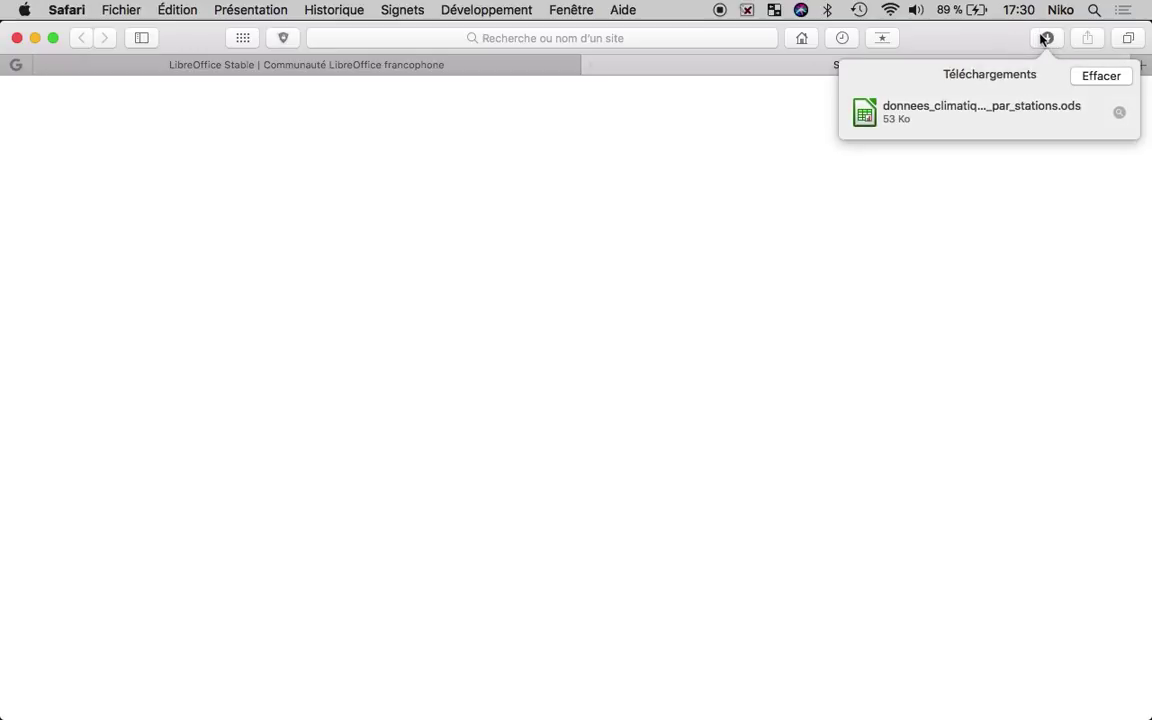
Show the downloaded donnees_climatiques_par_stations.ods in its folder and open it with LibreOffice
left_click(1120, 114)
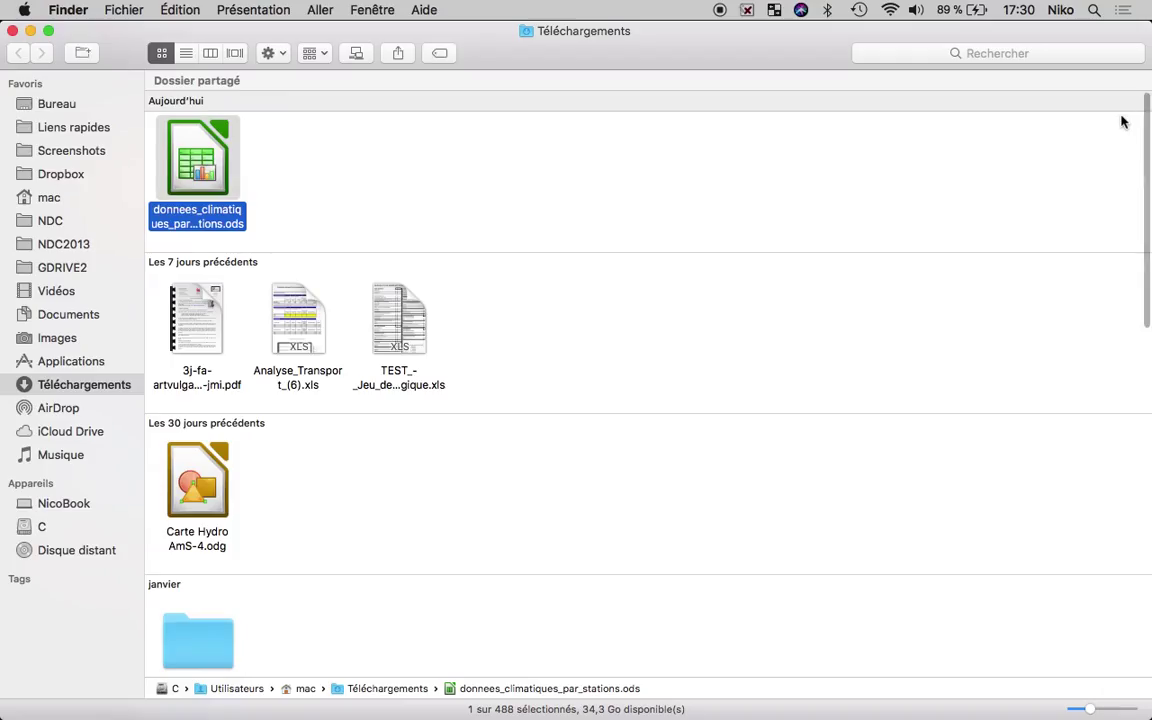
right_click(211, 168)
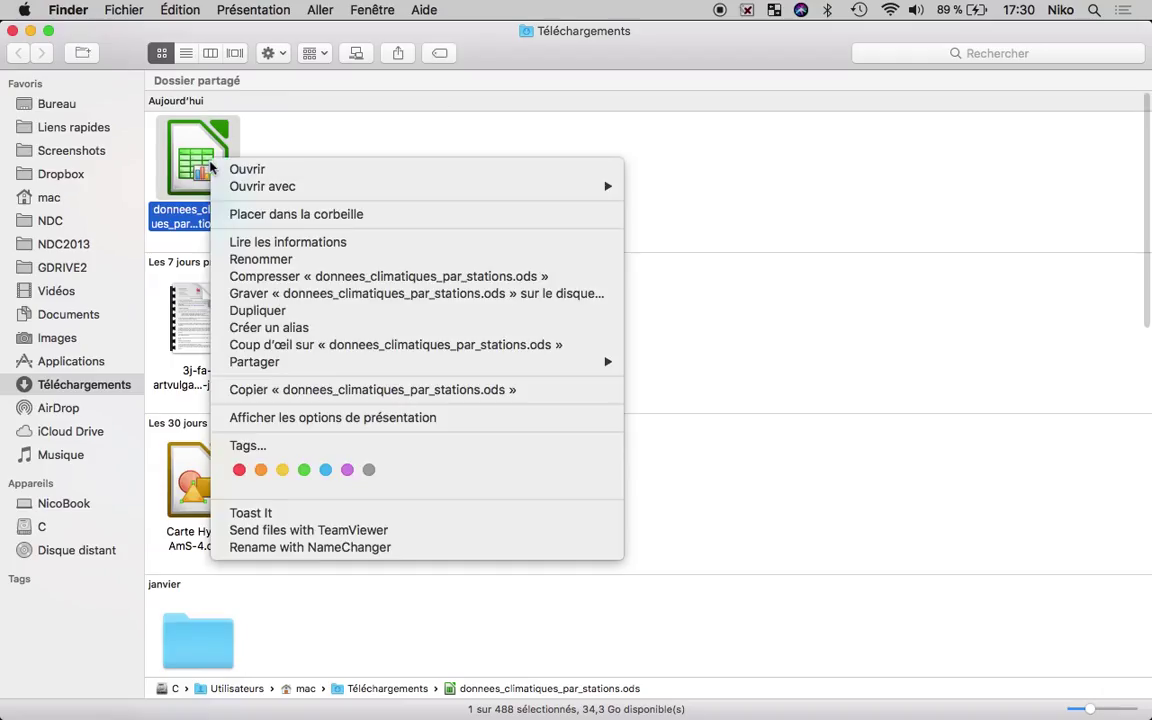
mouse_move(232, 186)
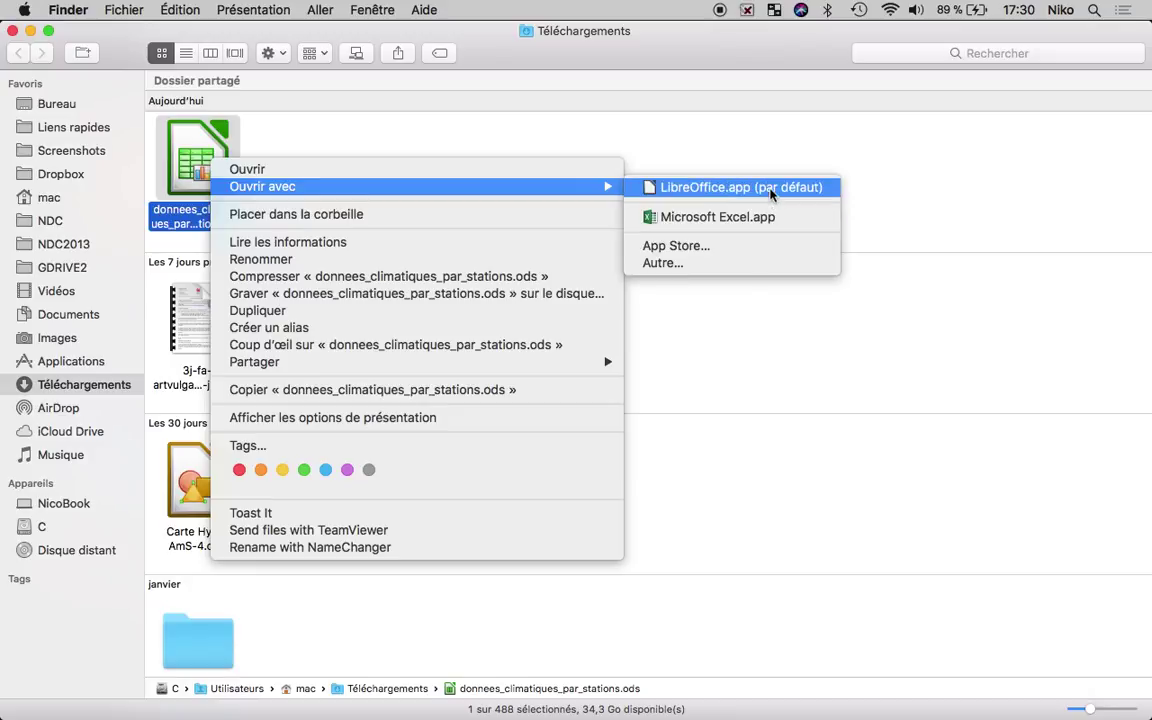
left_click(716, 188)
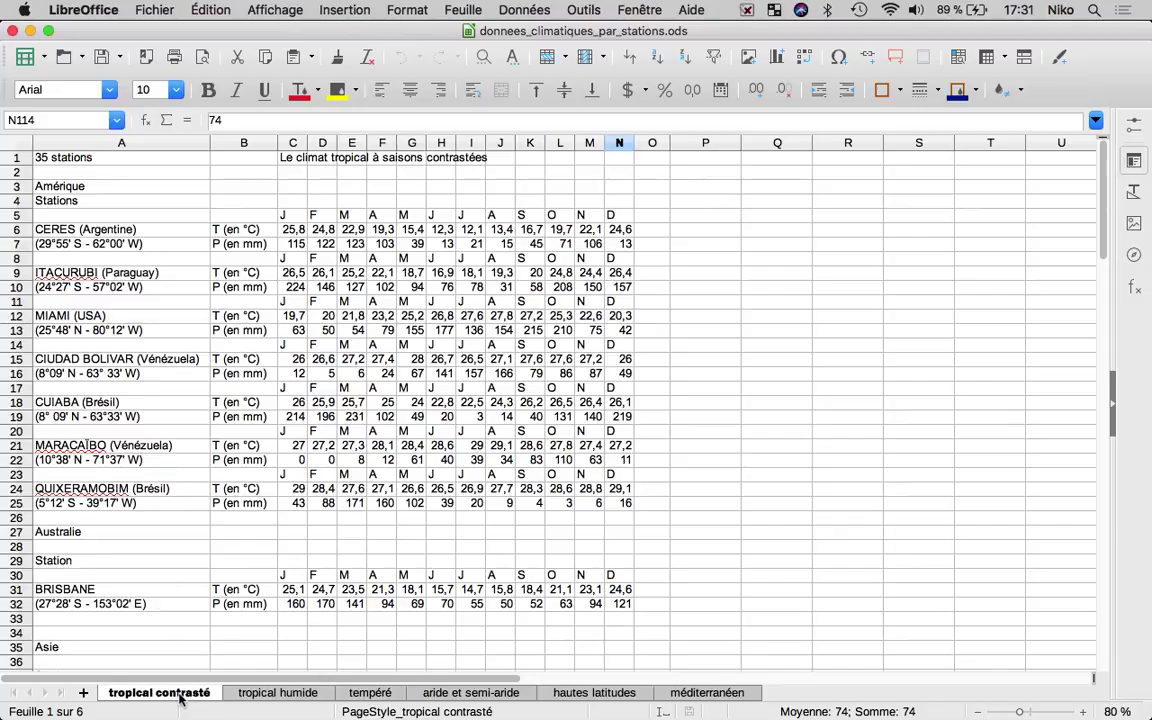
Look through the climate sheets from tropical humide to méditerranéen
left_click(258, 694)
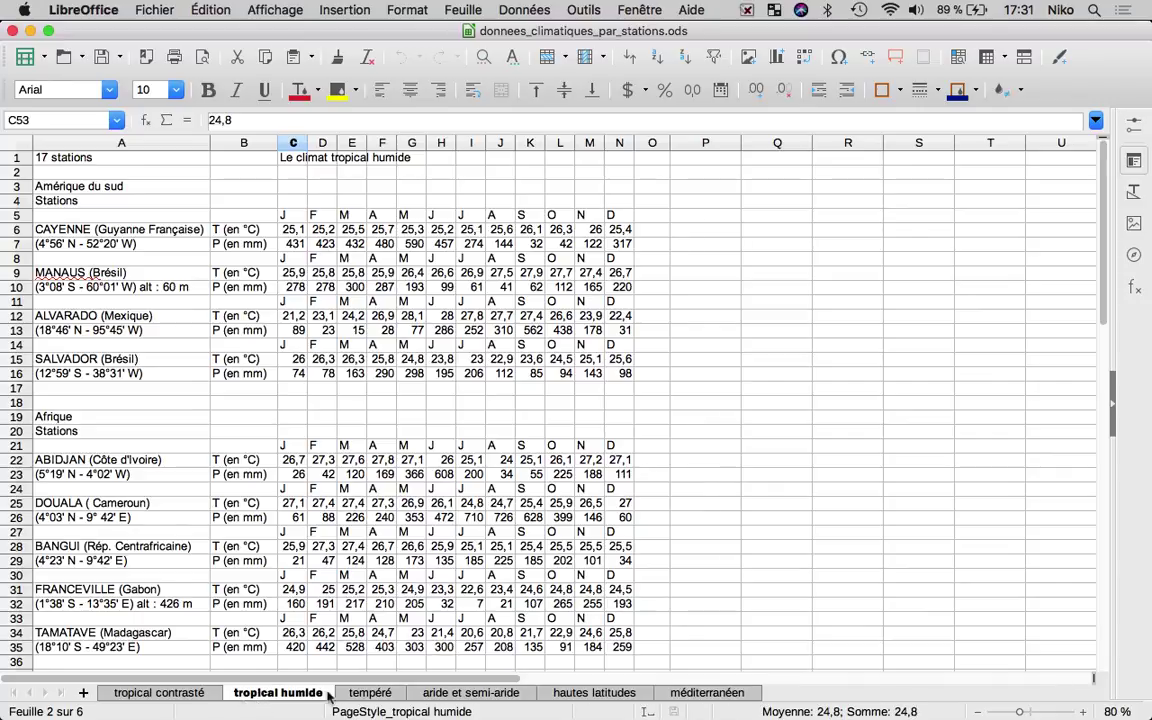
left_click(370, 694)
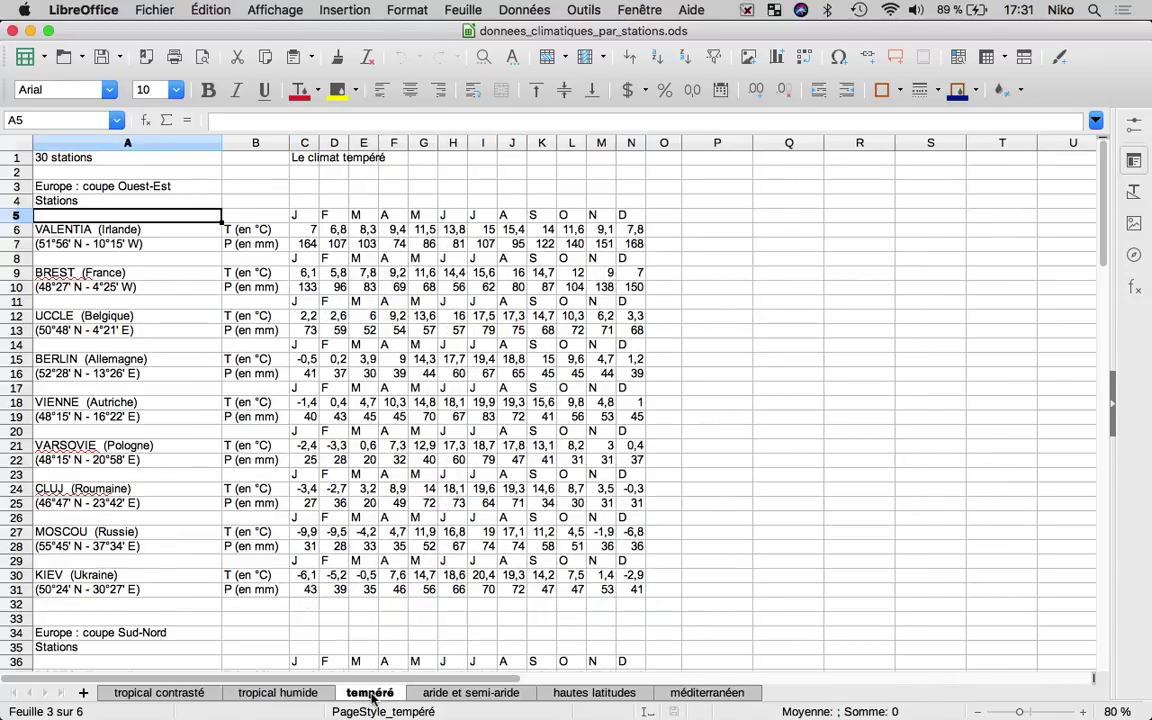
left_click(435, 694)
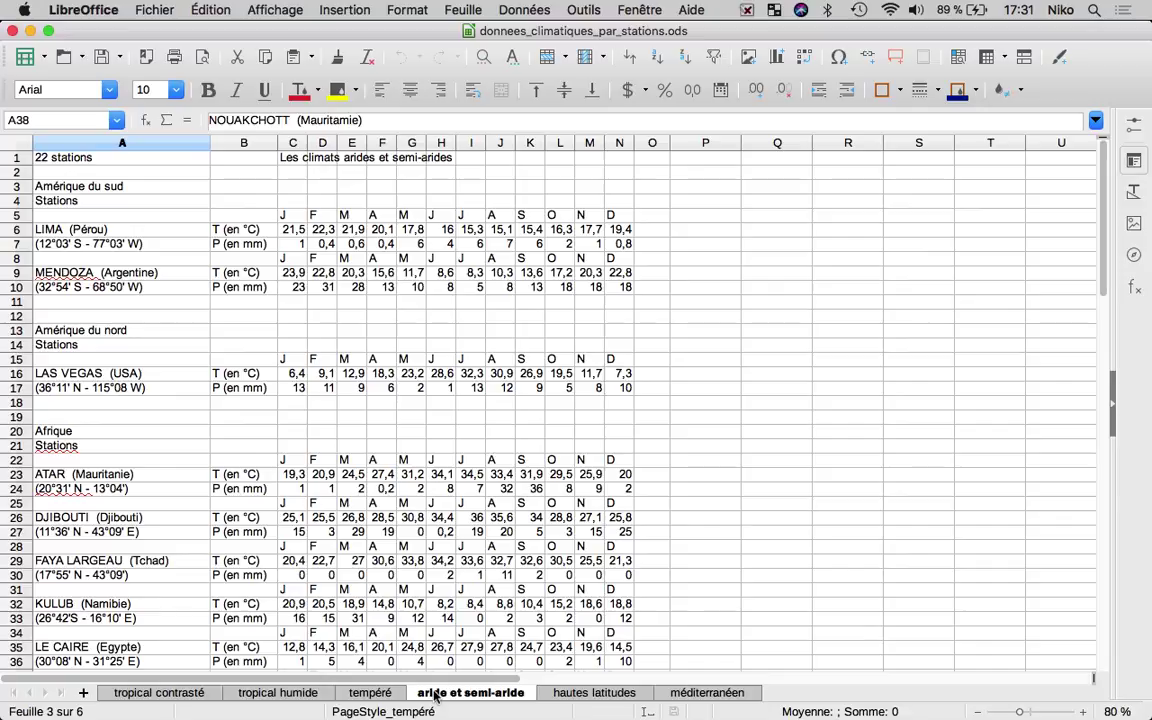
left_click(575, 694)
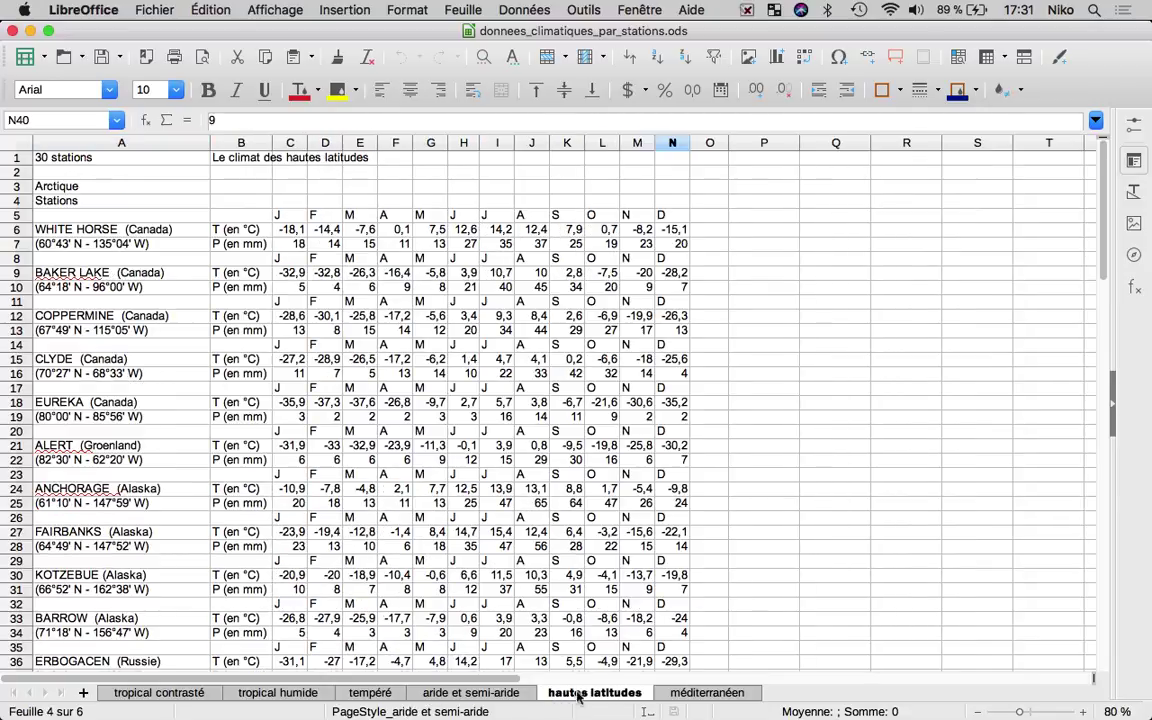
left_click(673, 694)
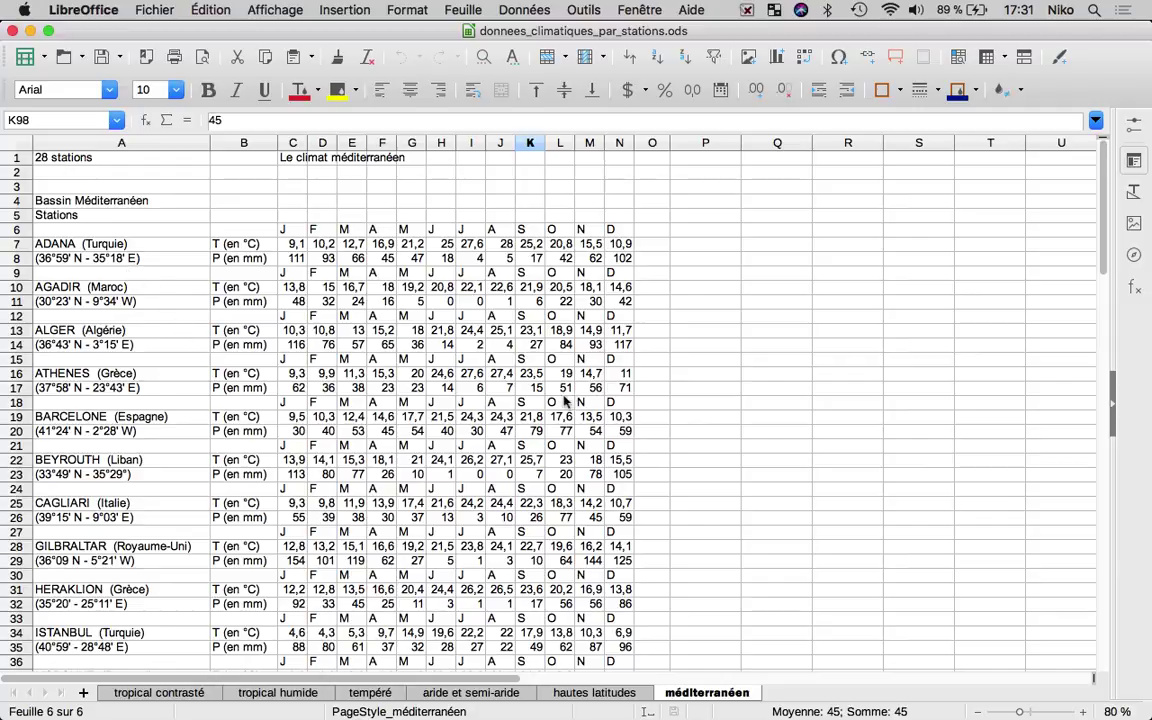
Copy the Athens station data in A15:N17 of the méditerranéen sheet, including the row of month initials
left_click(187, 362)
left_click_drag(187, 362, 621, 393)
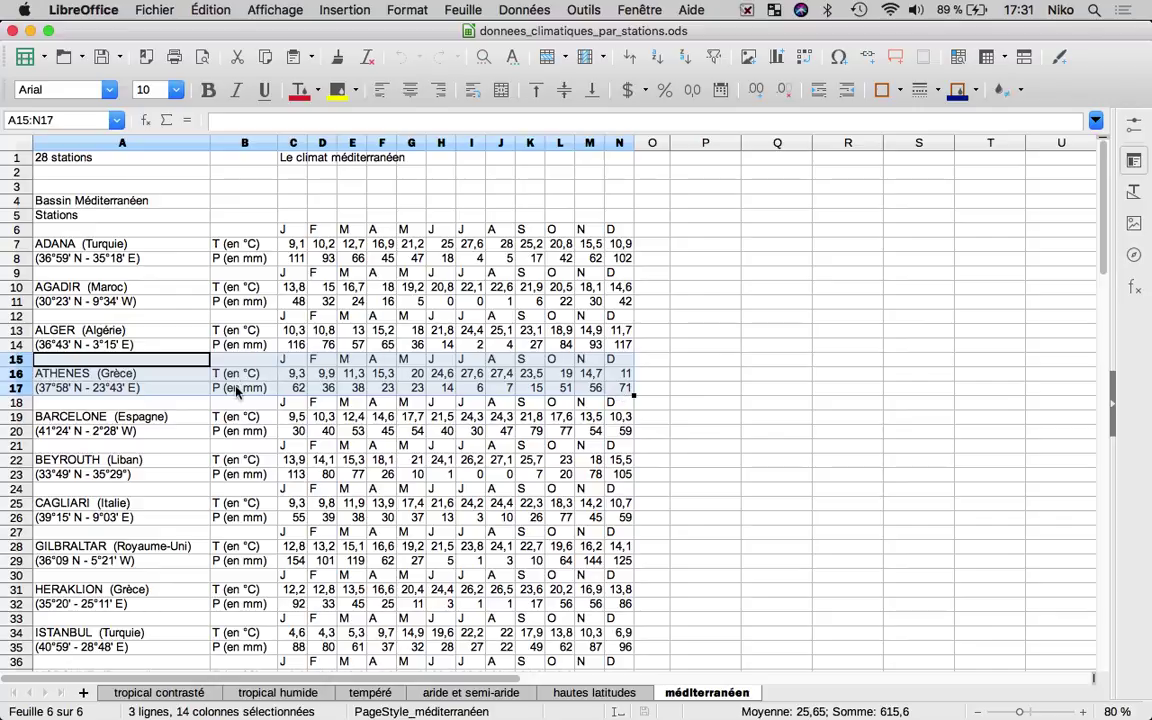
right_click(474, 368)
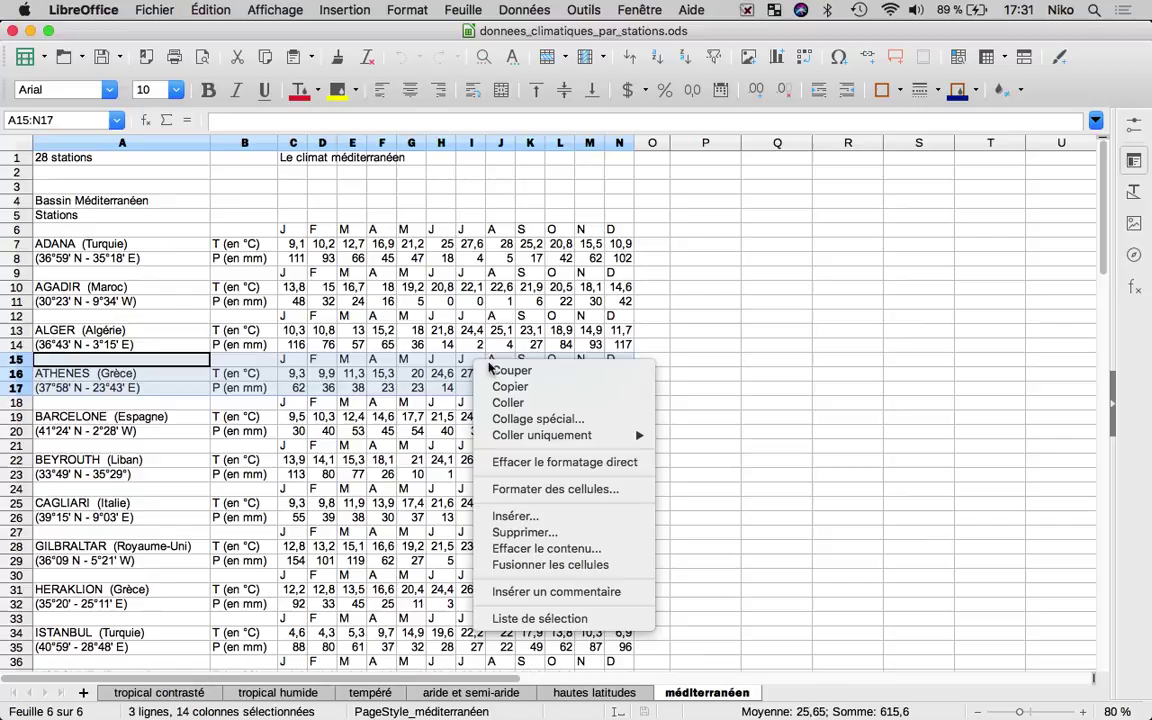
left_click(555, 391)
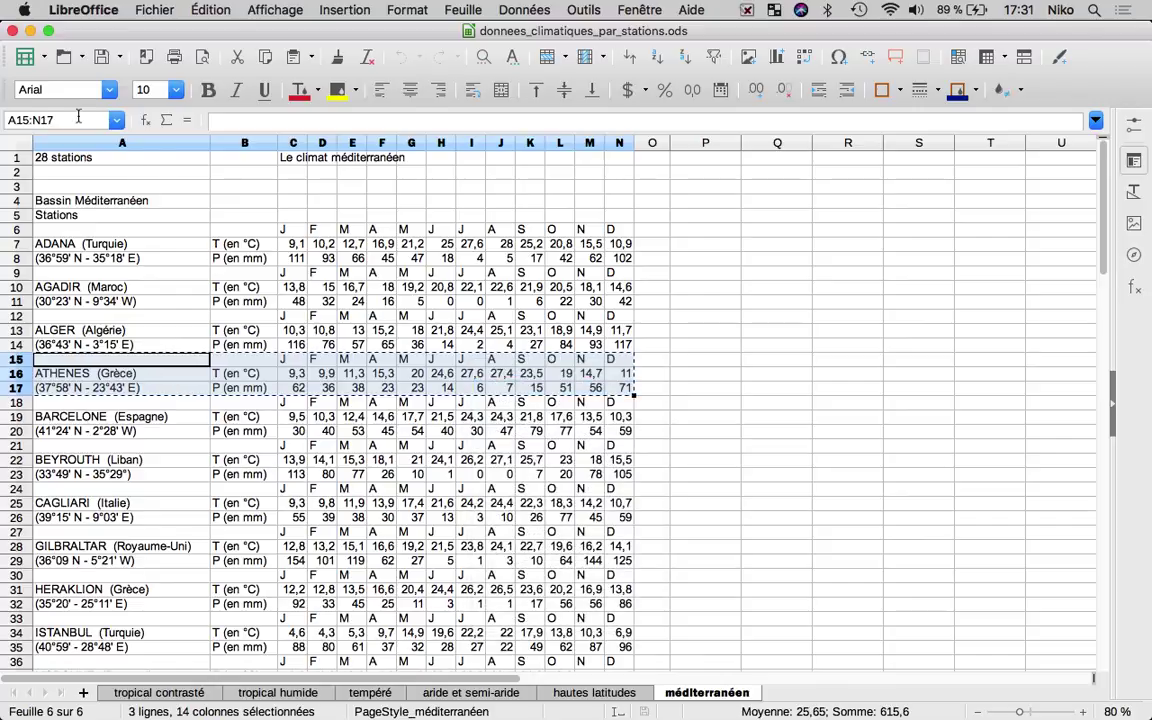
Create a new spreadsheet and paste the Athens data at C4 with Paste Special, transposed, keeping text, numbers and dates
left_click(24, 66)
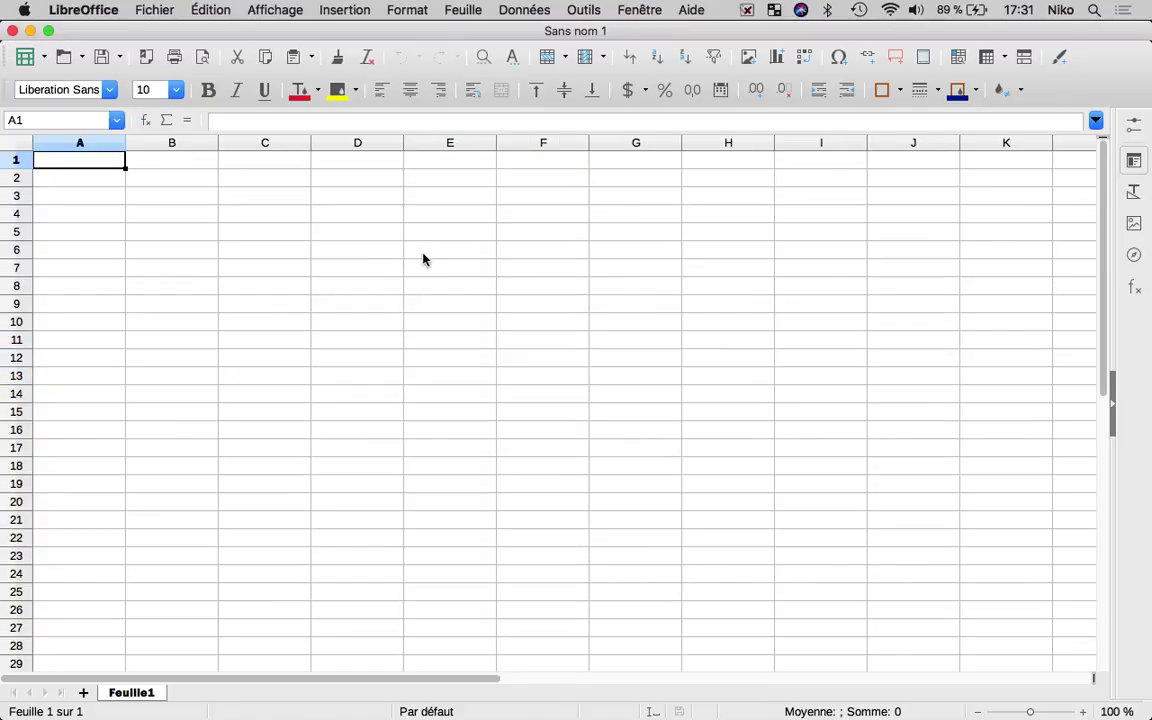
left_click(306, 213)
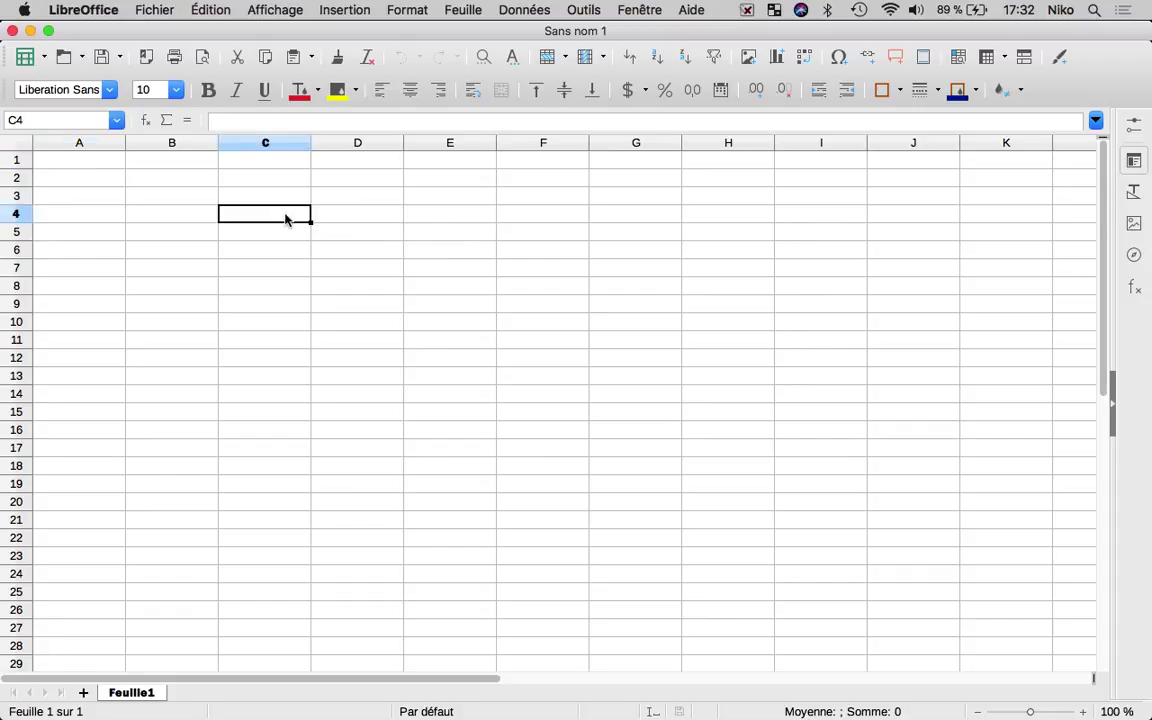
right_click(283, 215)
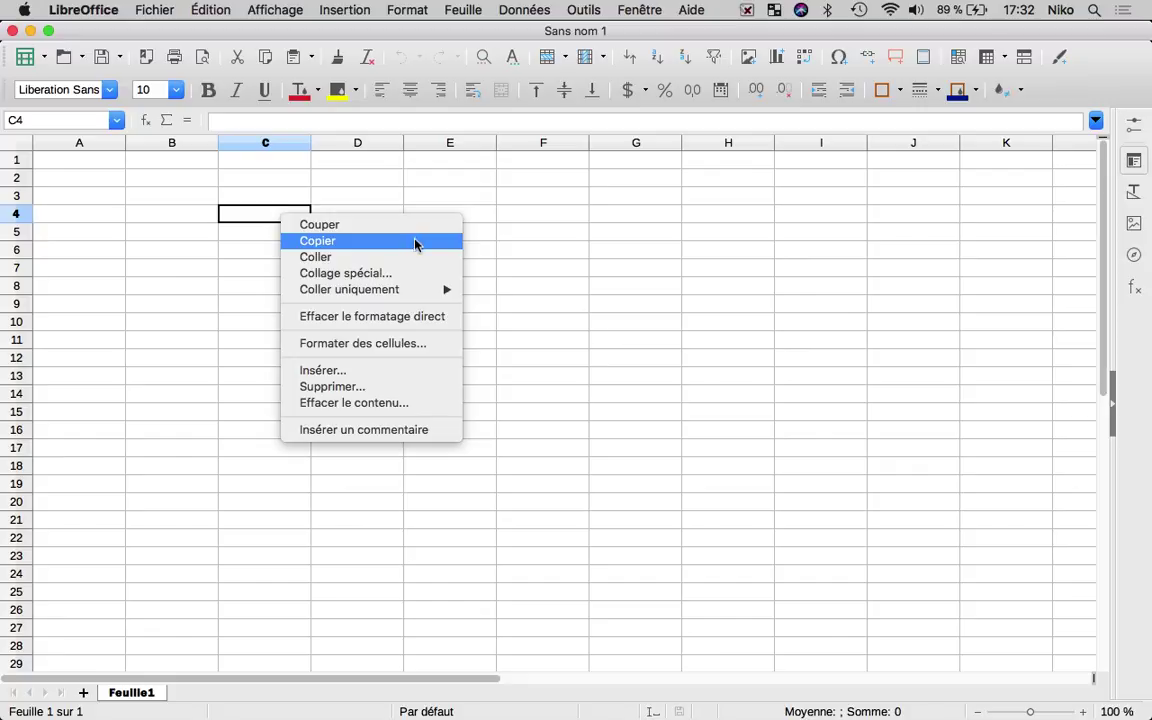
left_click(401, 274)
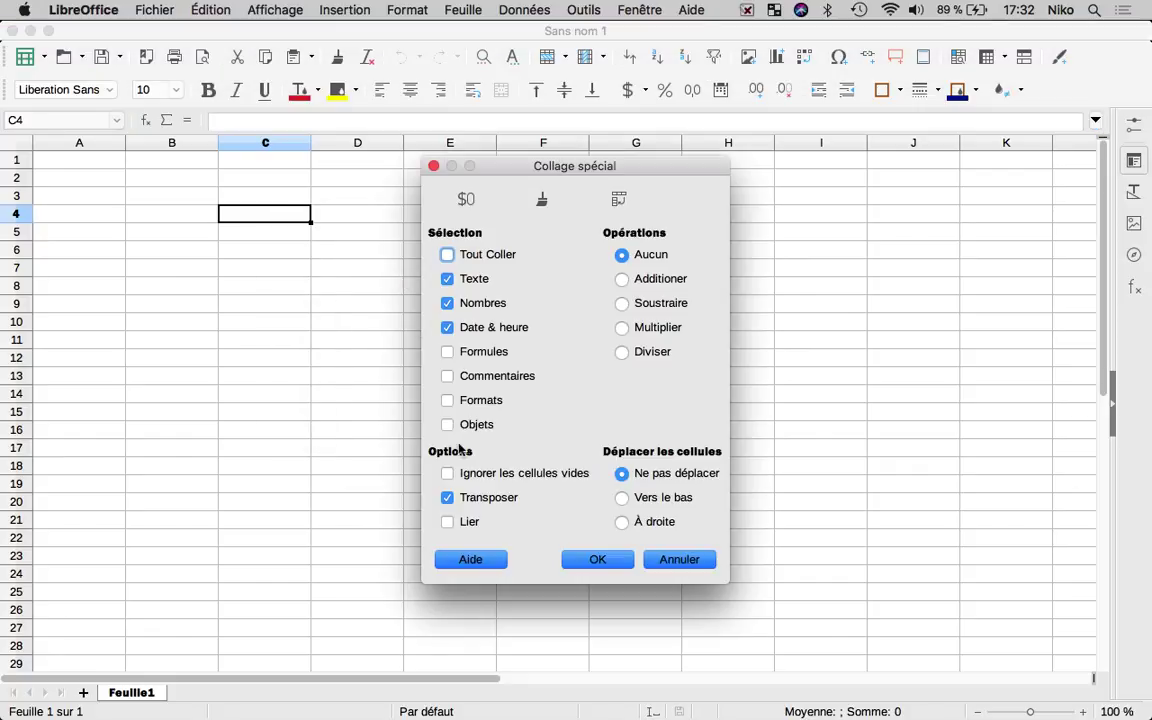
left_click(452, 500)
left_click(452, 500)
left_click(489, 503)
left_click(490, 503)
left_click(597, 560)
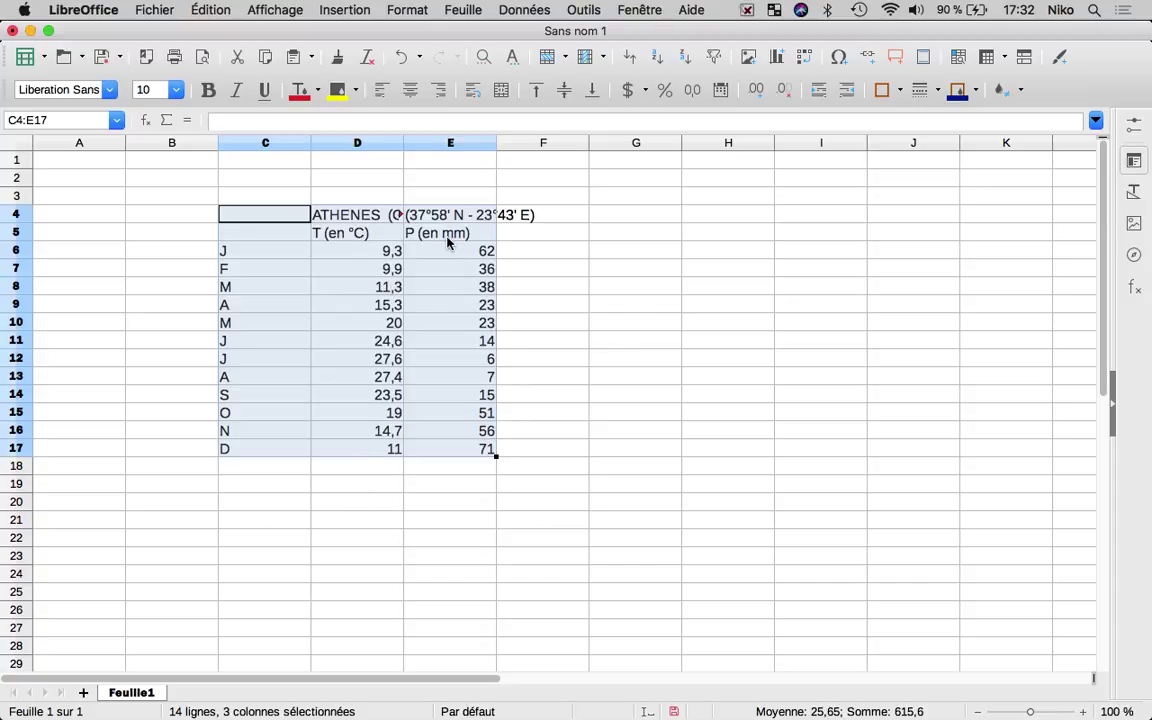
left_click(451, 500)
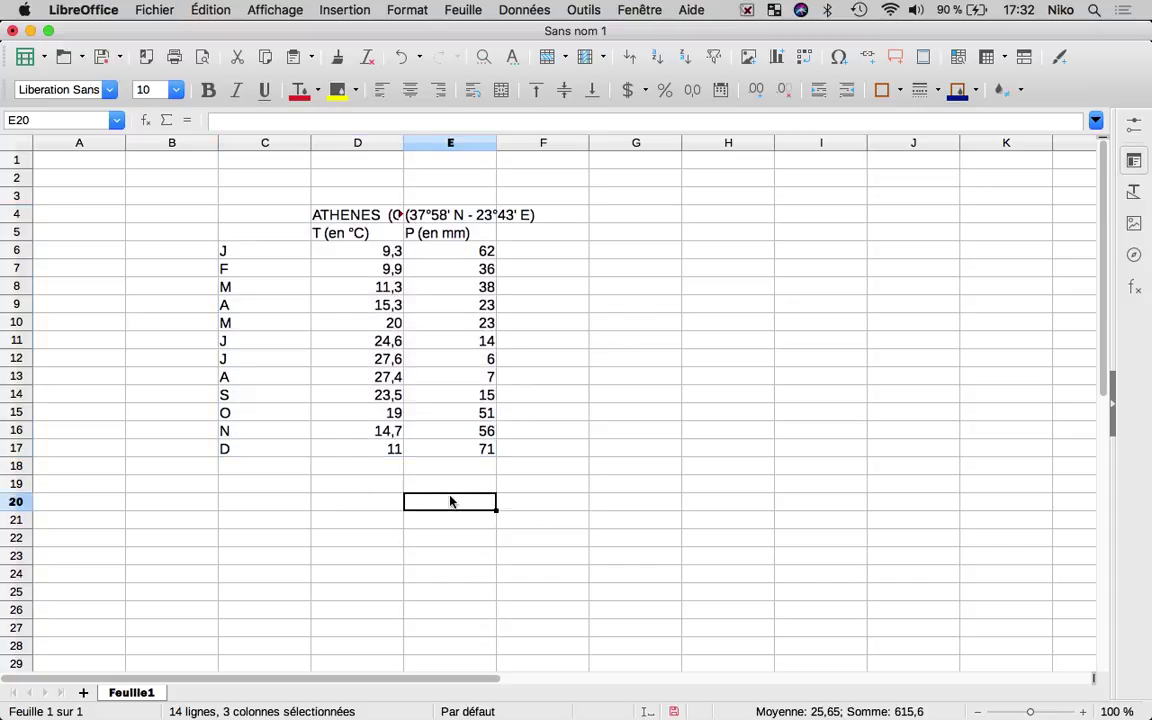
Swap the two data columns so that precipitation is in D5:D17 and temperature in E5:E17
left_click_drag(440, 250, 456, 461)
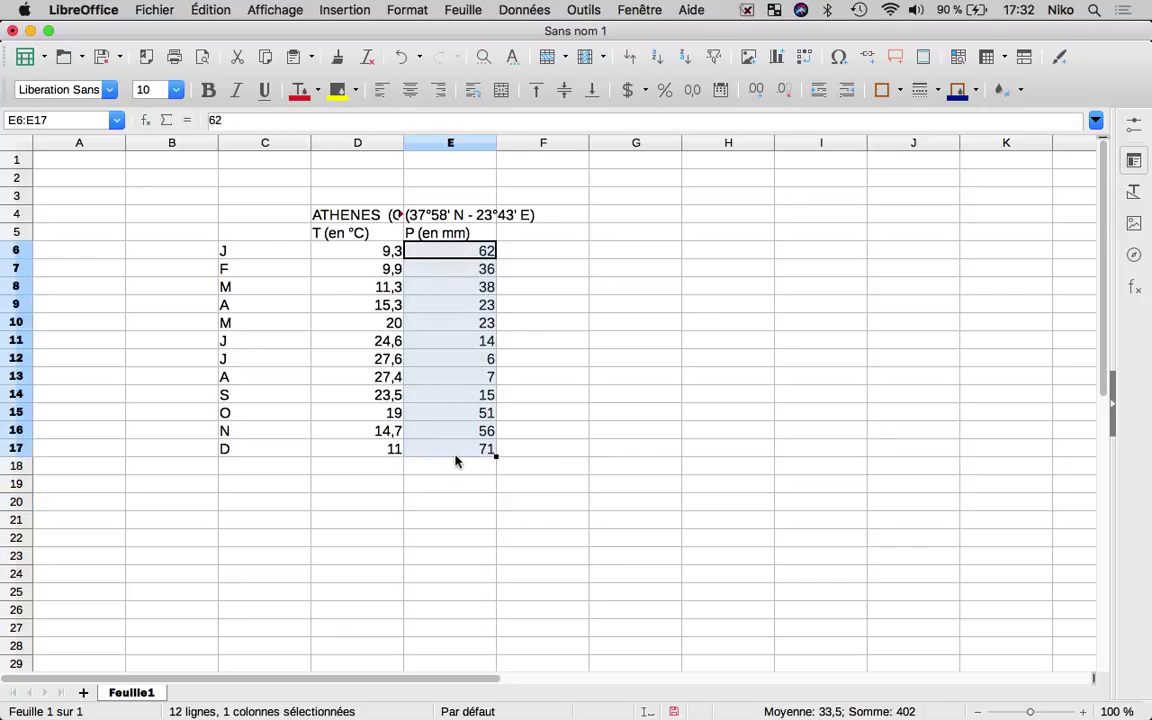
left_click(532, 264)
left_click_drag(358, 228, 352, 442)
left_click_drag(352, 383, 530, 378)
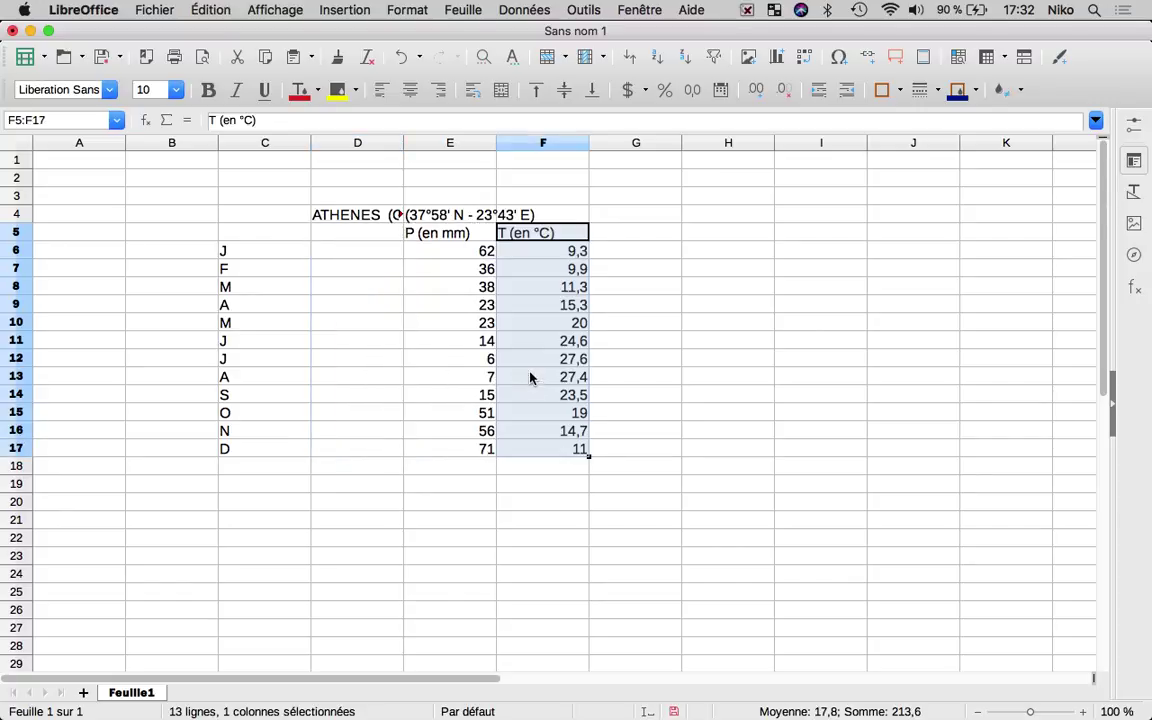
left_click_drag(425, 231, 527, 448)
left_click_drag(517, 345, 460, 340)
left_click(650, 311)
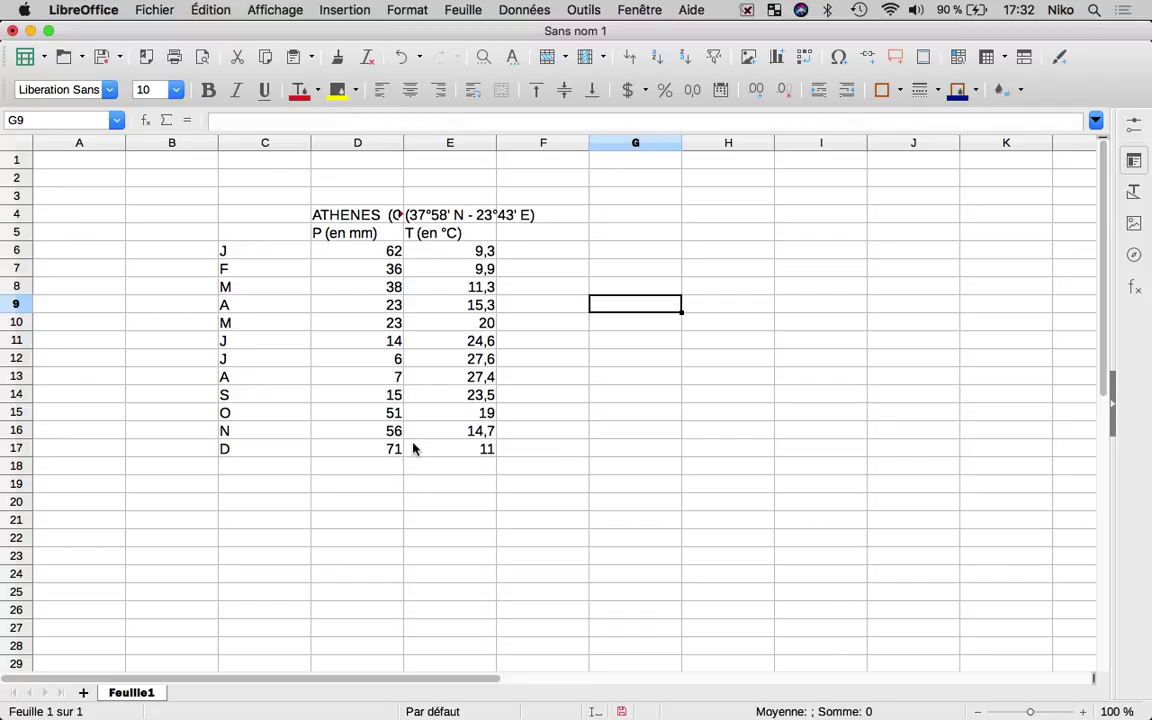
Insert a chart from C5:E17 using the Colonne et ligne type with the Colonnes et lignes variant and one line
left_click_drag(277, 232, 463, 451)
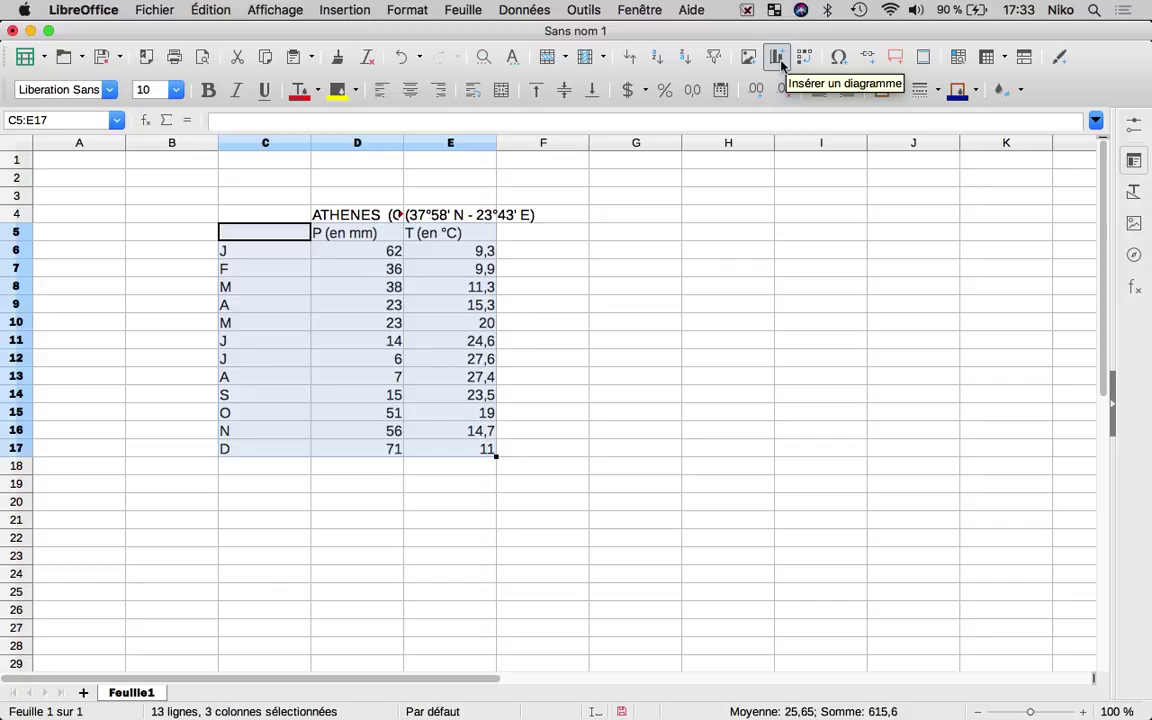
left_click(345, 11)
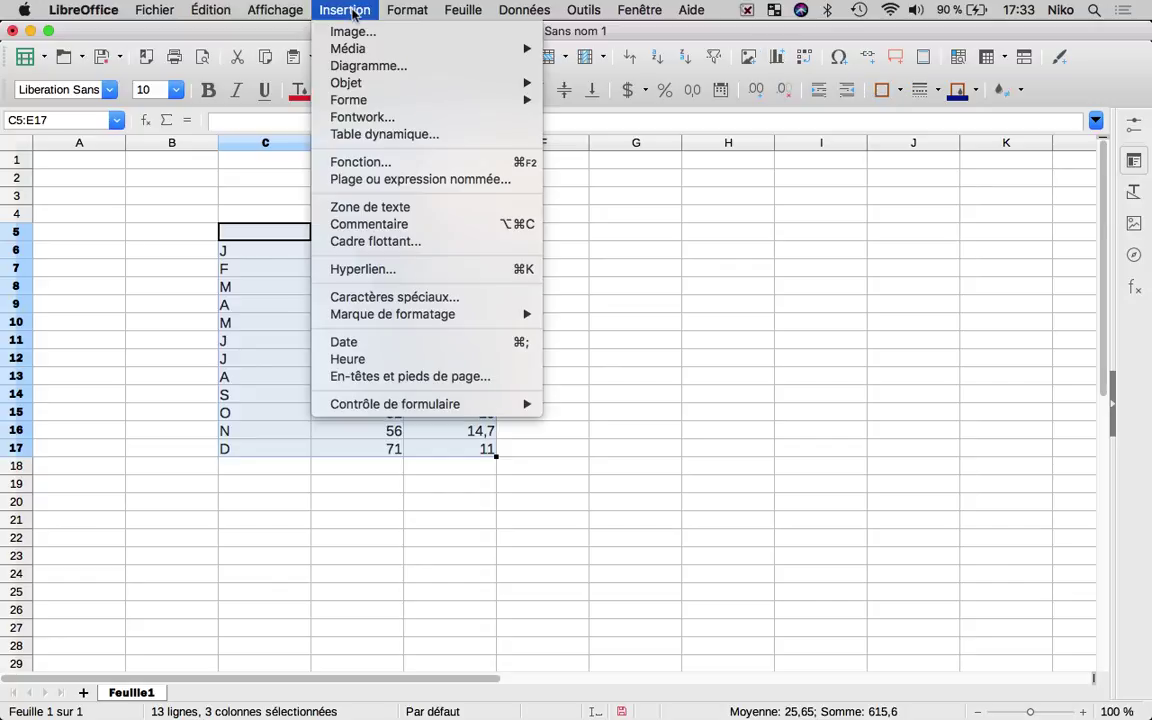
left_click(366, 67)
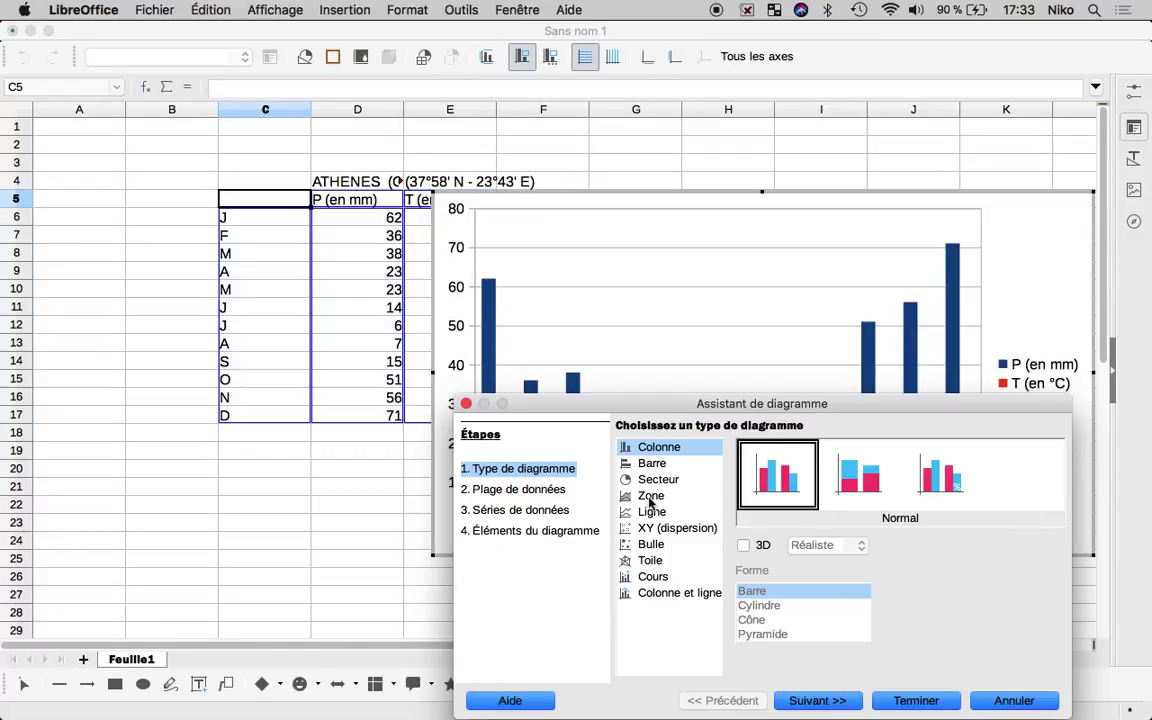
left_click(654, 595)
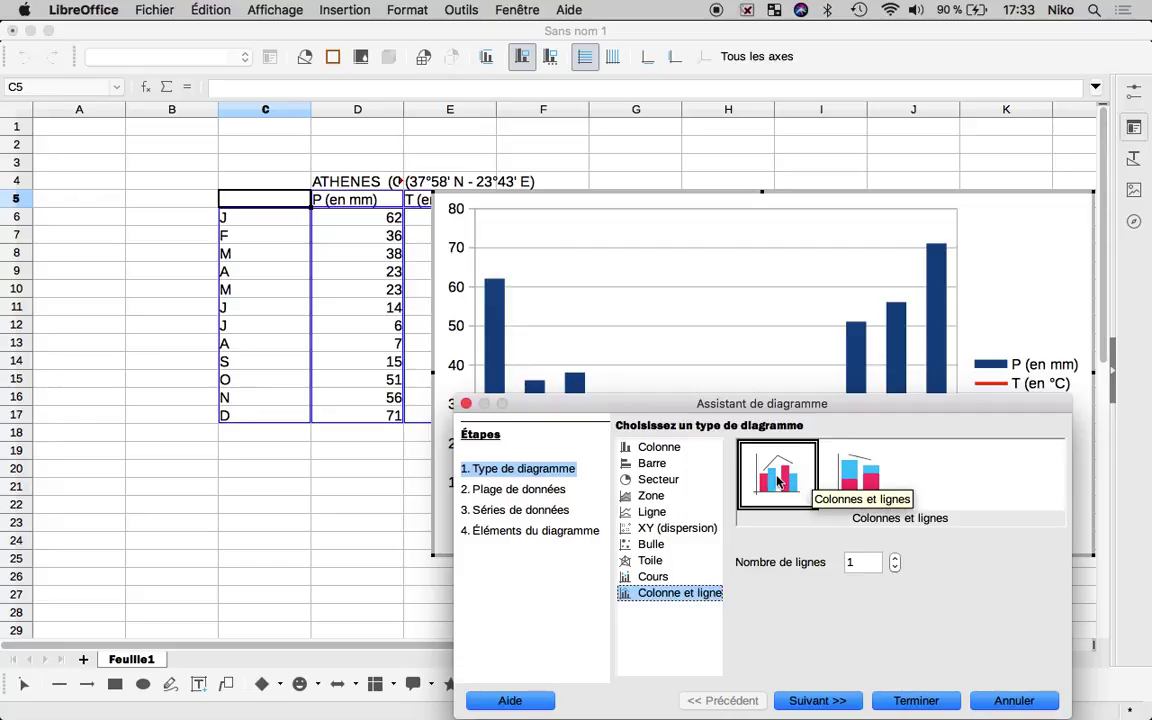
Hide the chart legend and set the title to "Diagramme Ombrothermique de Athènes"
left_click(550, 533)
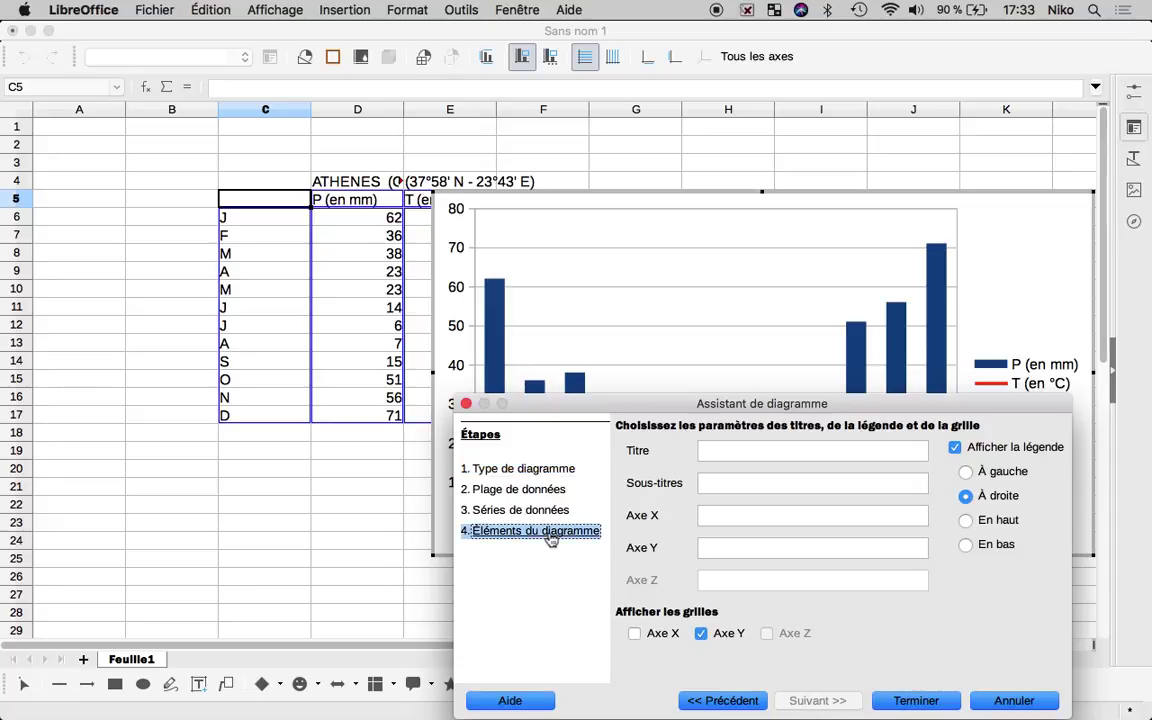
left_click(955, 447)
left_click(786, 452)
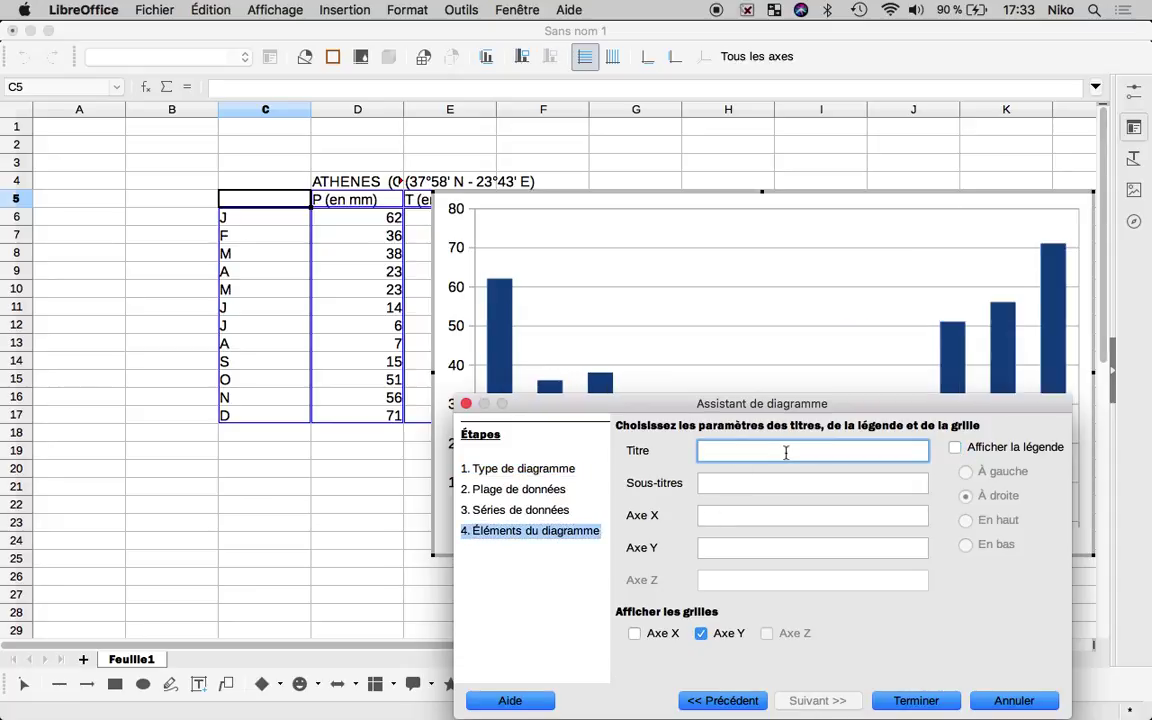
type("iagramme Om")
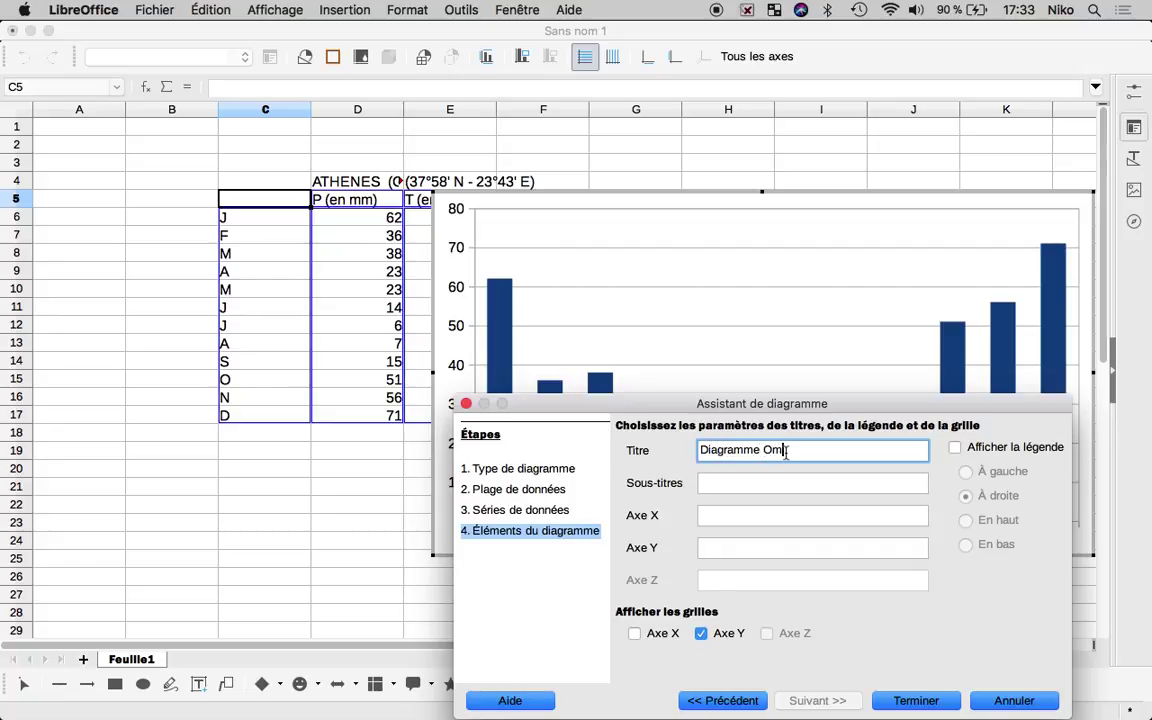
type("brothermique de ")
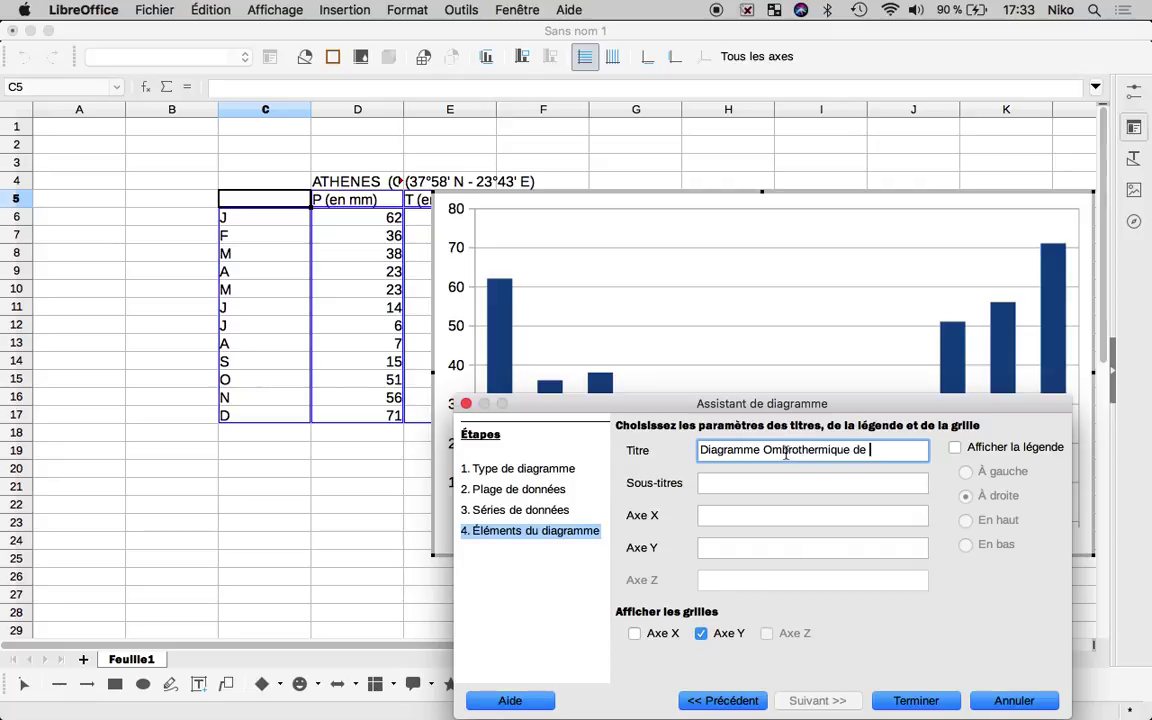
type("Athènes")
Set the chart's subtitle to "(37°N - 23°E)"
left_click(747, 484)
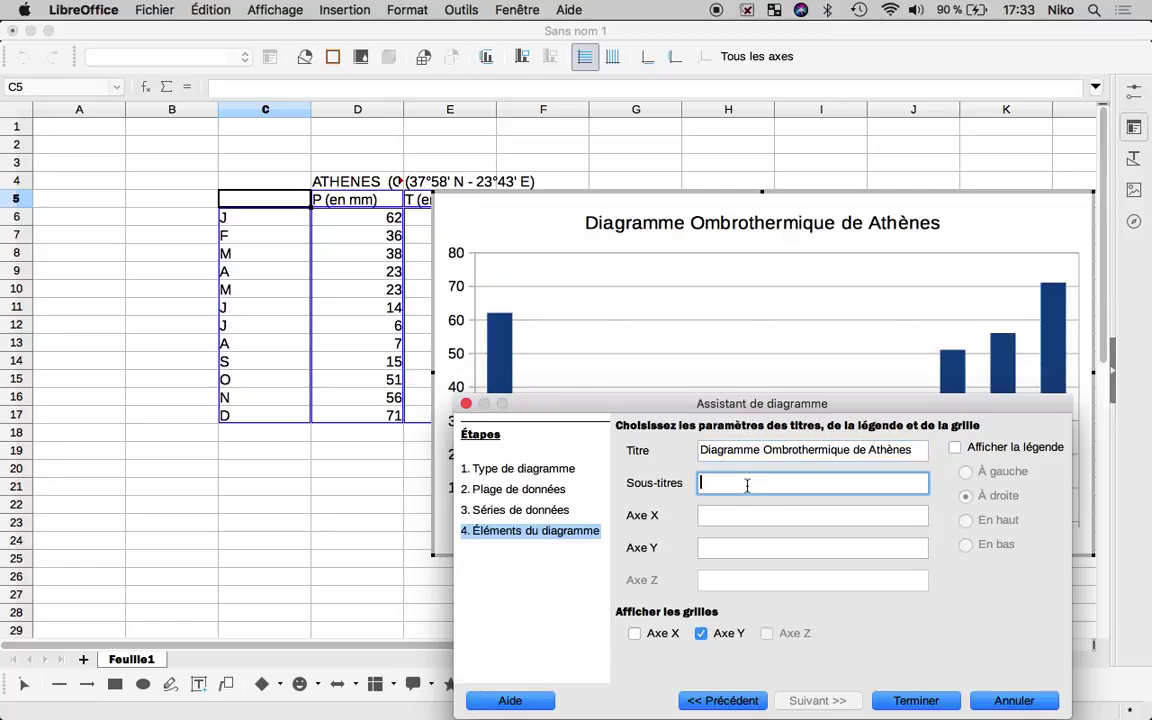
type("(37°")
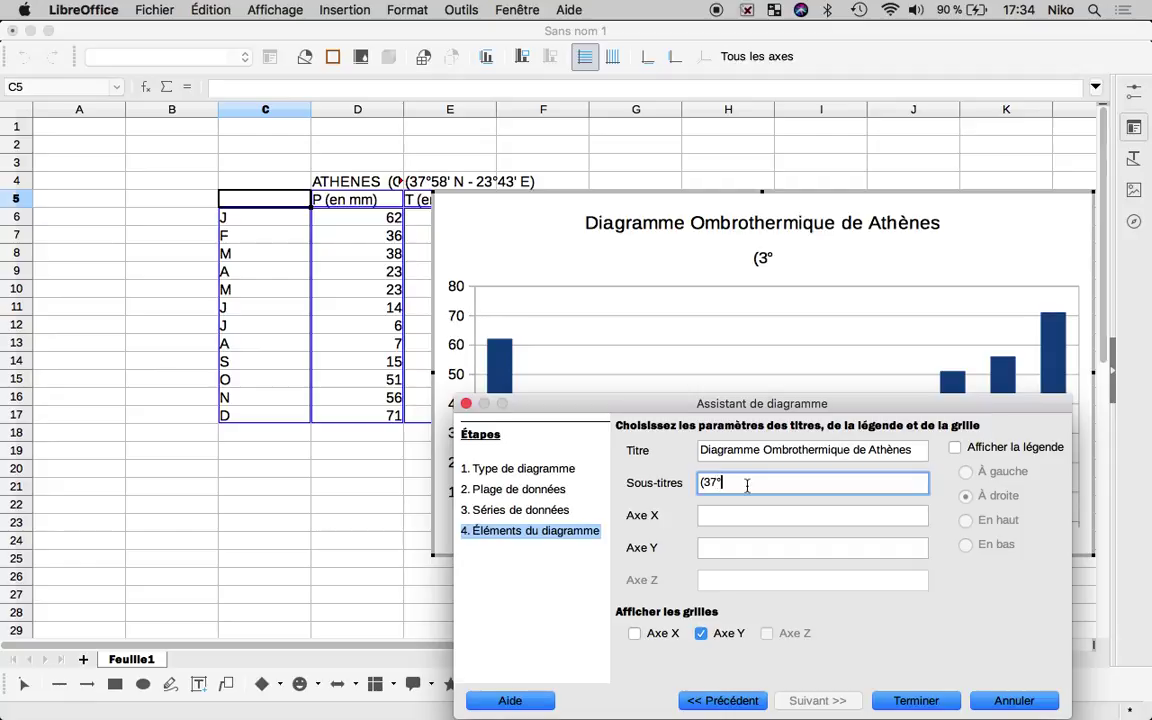
type("N -")
type("23°E)")
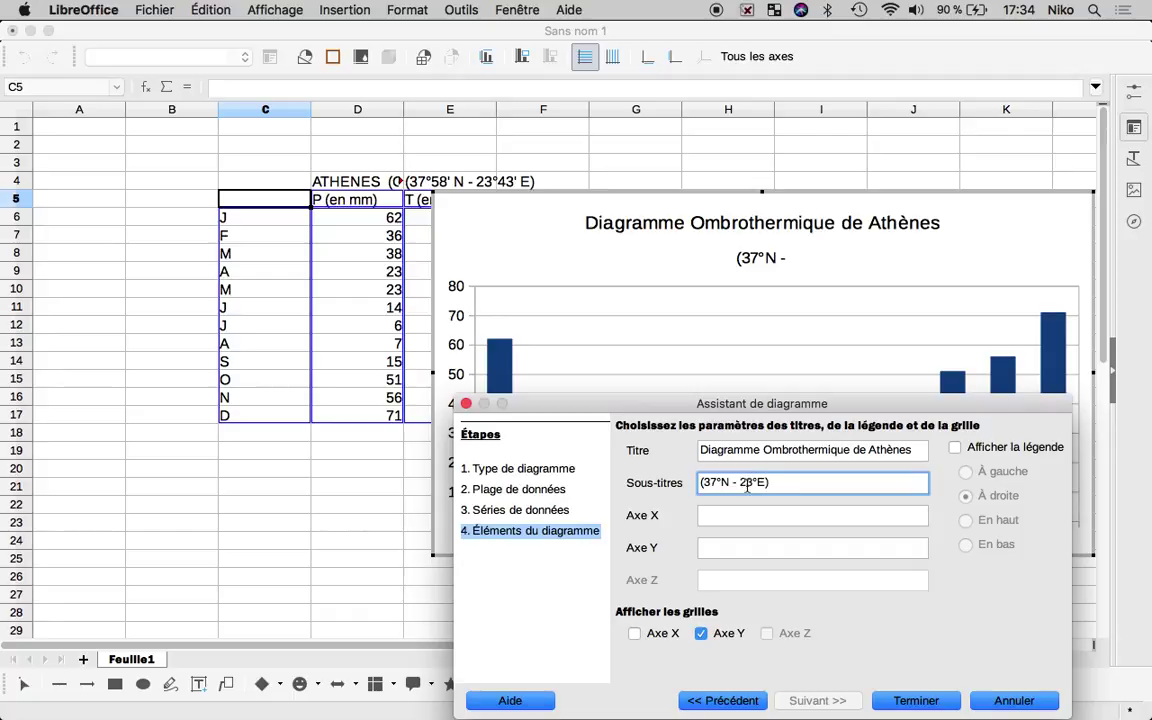
Set the Y axis title to "Températures (°C)", leave the X axis untitled, and finish the chart wizard
left_click(734, 512)
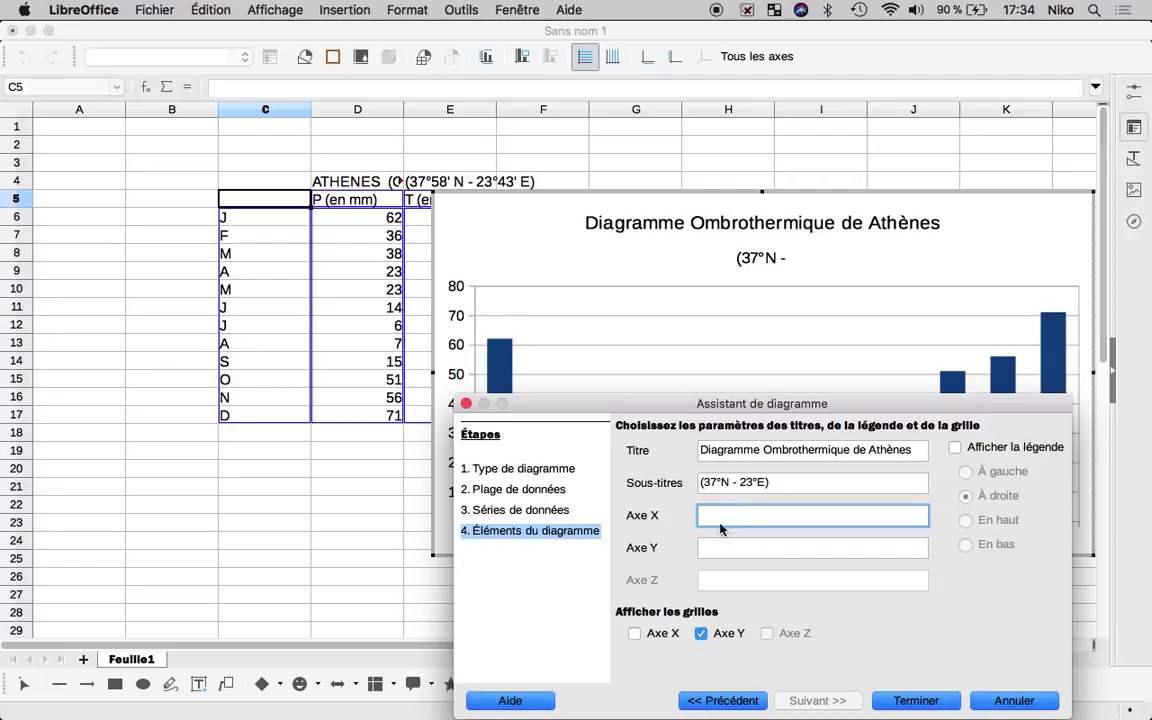
left_click(713, 546)
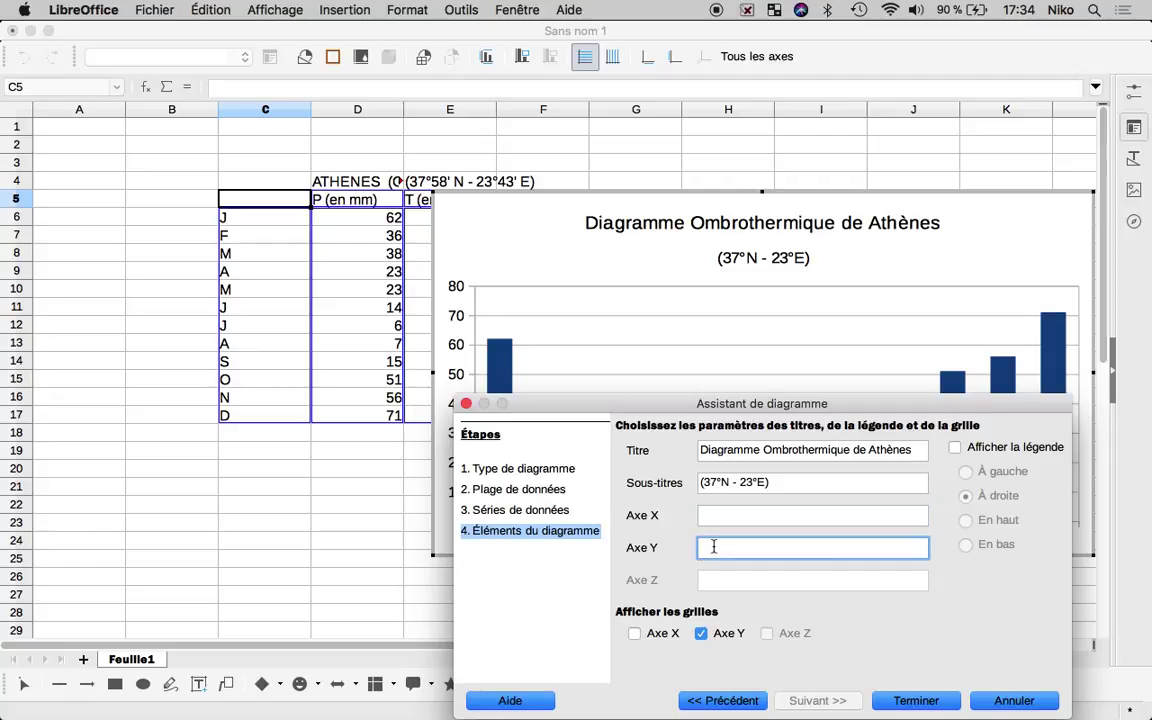
type("Températures (°C)")
left_click(912, 704)
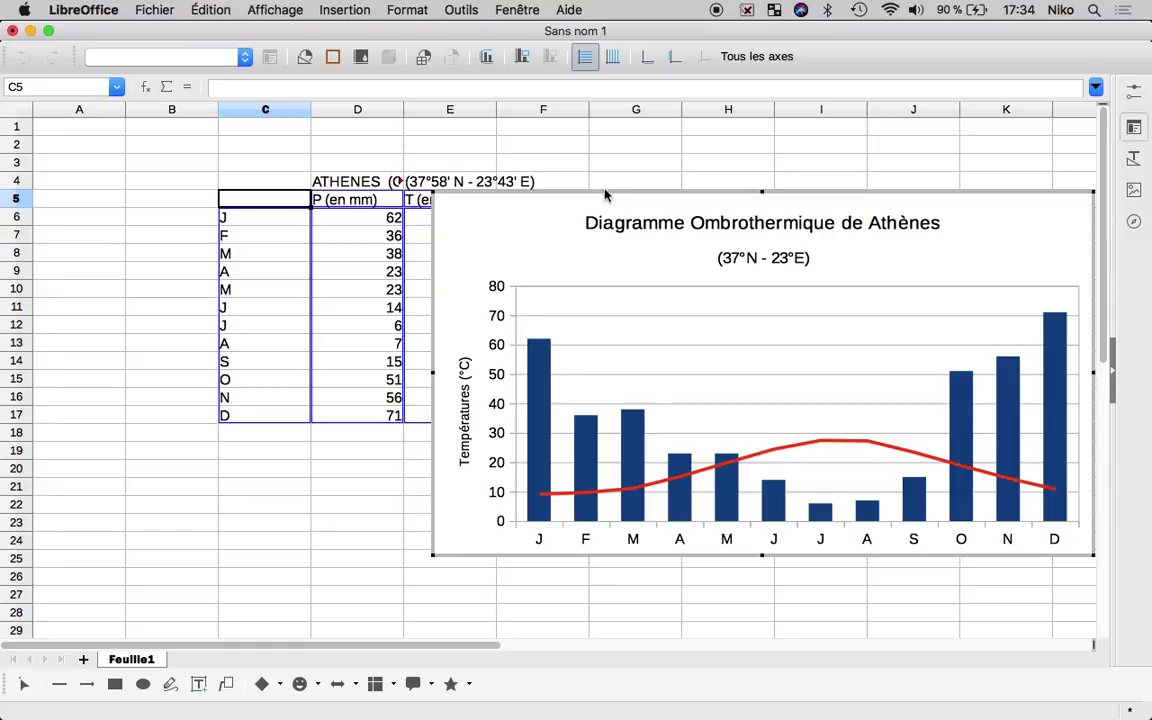
Move the chart below the Athens data table so the table's values are uncovered
left_click_drag(599, 193, 440, 442)
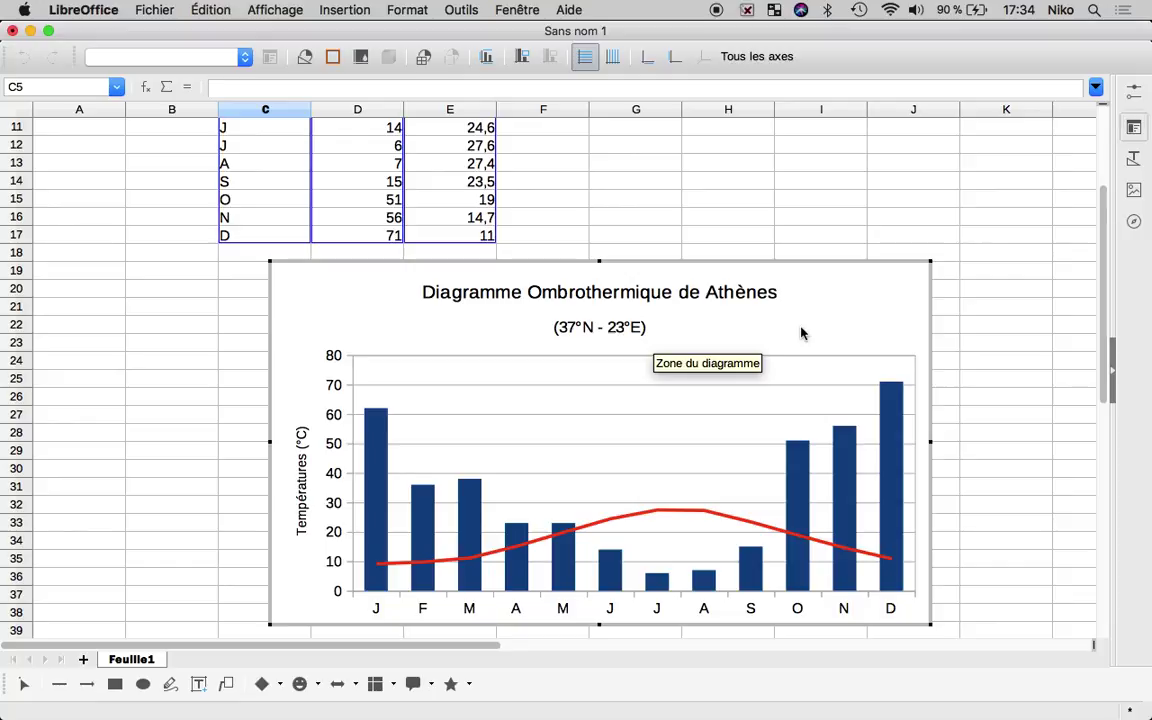
mouse_move(905, 422)
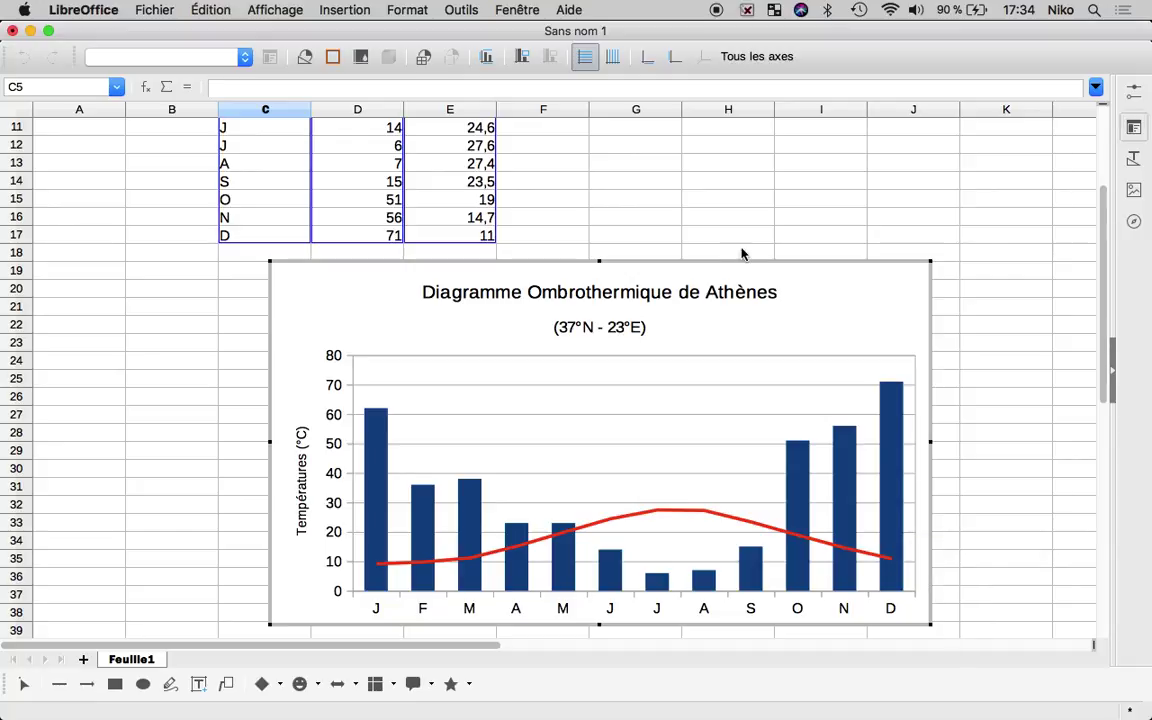
Align the precipitation series to the secondary Y axis and set its column spacing to 0 %
left_click(376, 473)
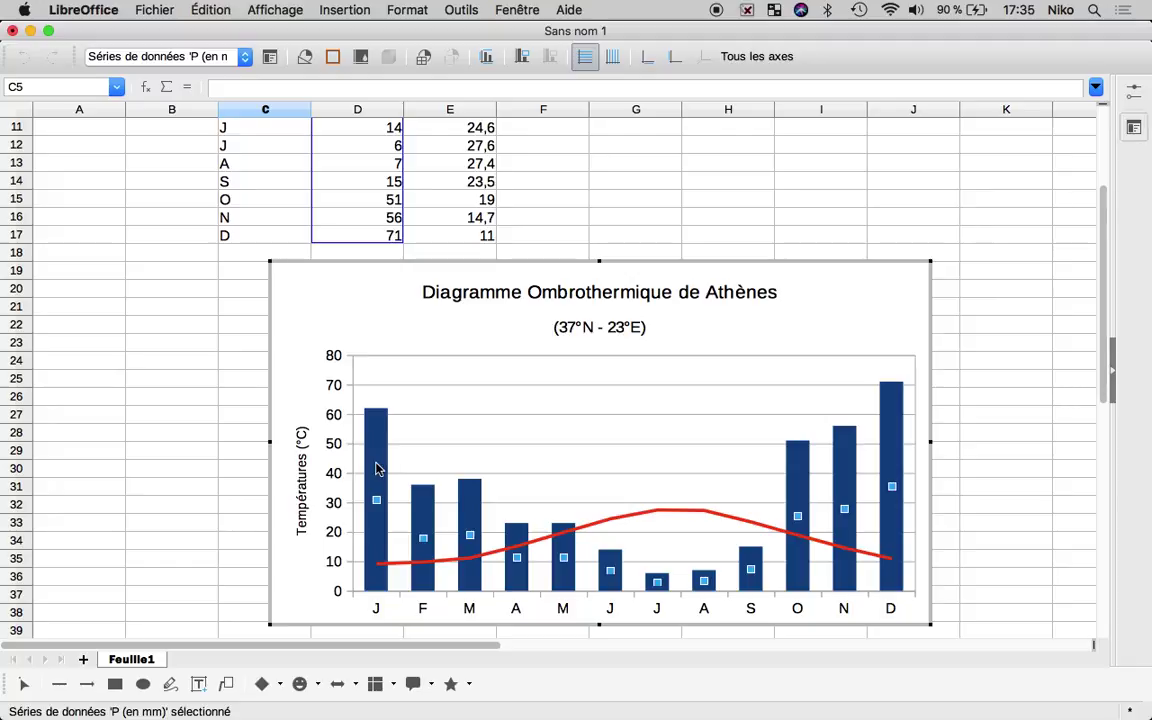
double_click(377, 469)
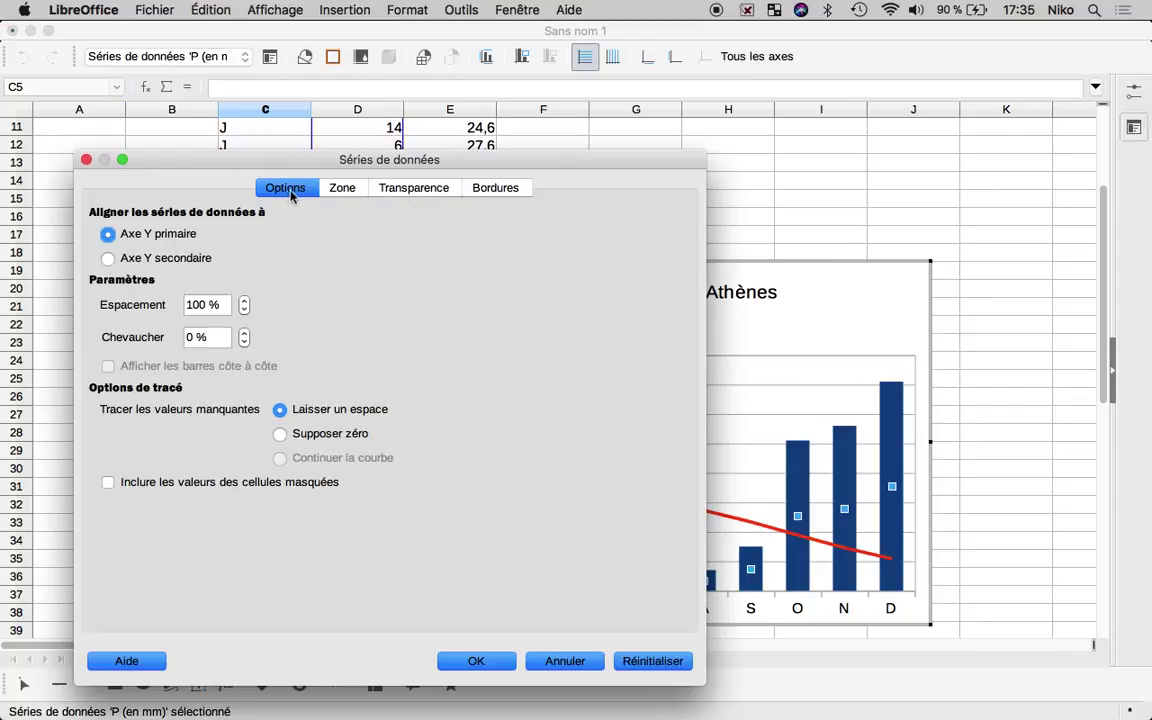
left_click(164, 260)
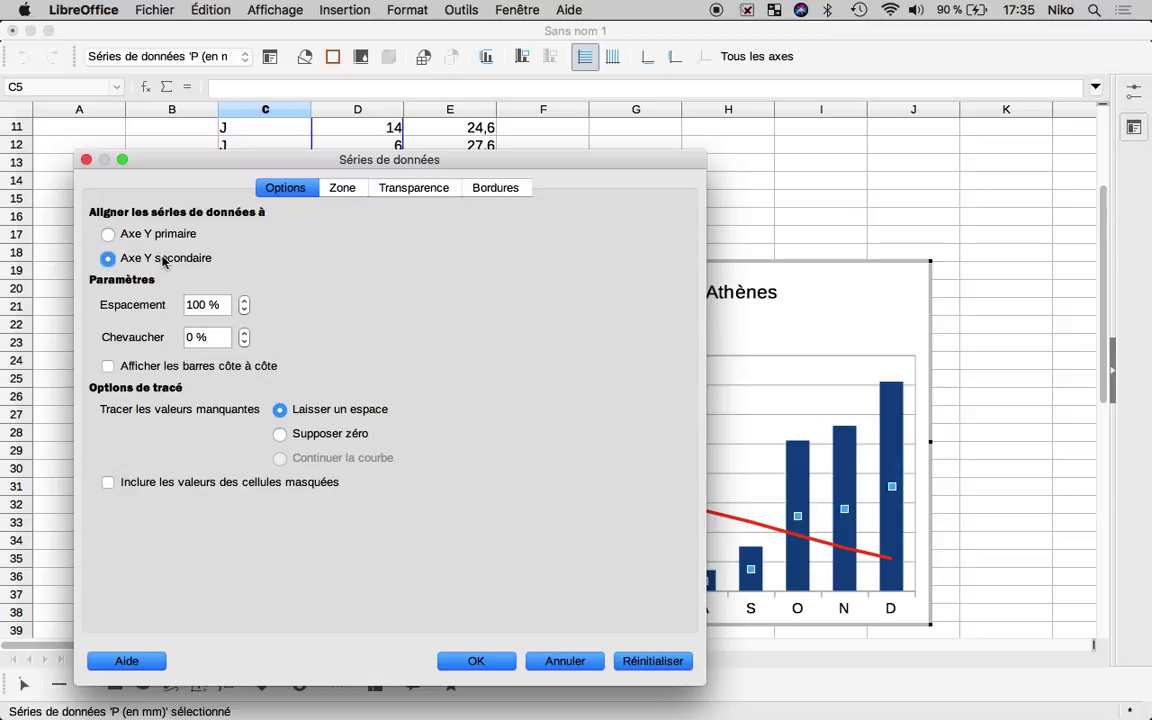
left_click(198, 305)
left_click_drag(198, 305, 183, 308)
type("0")
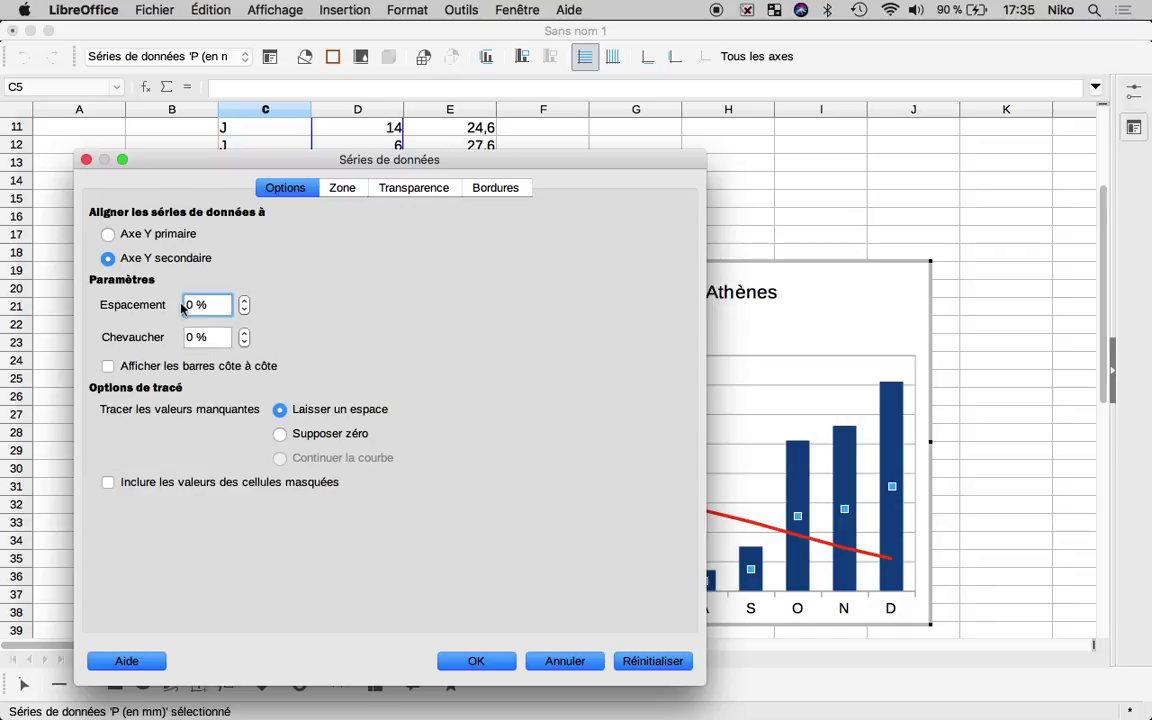
left_click(476, 661)
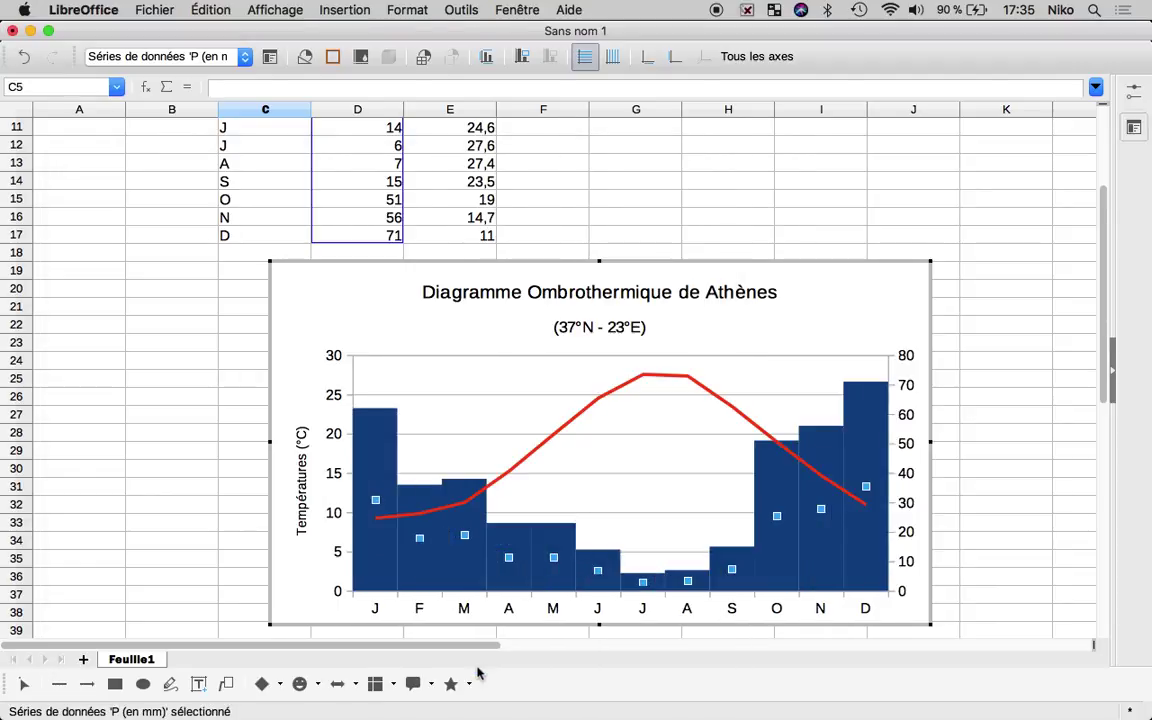
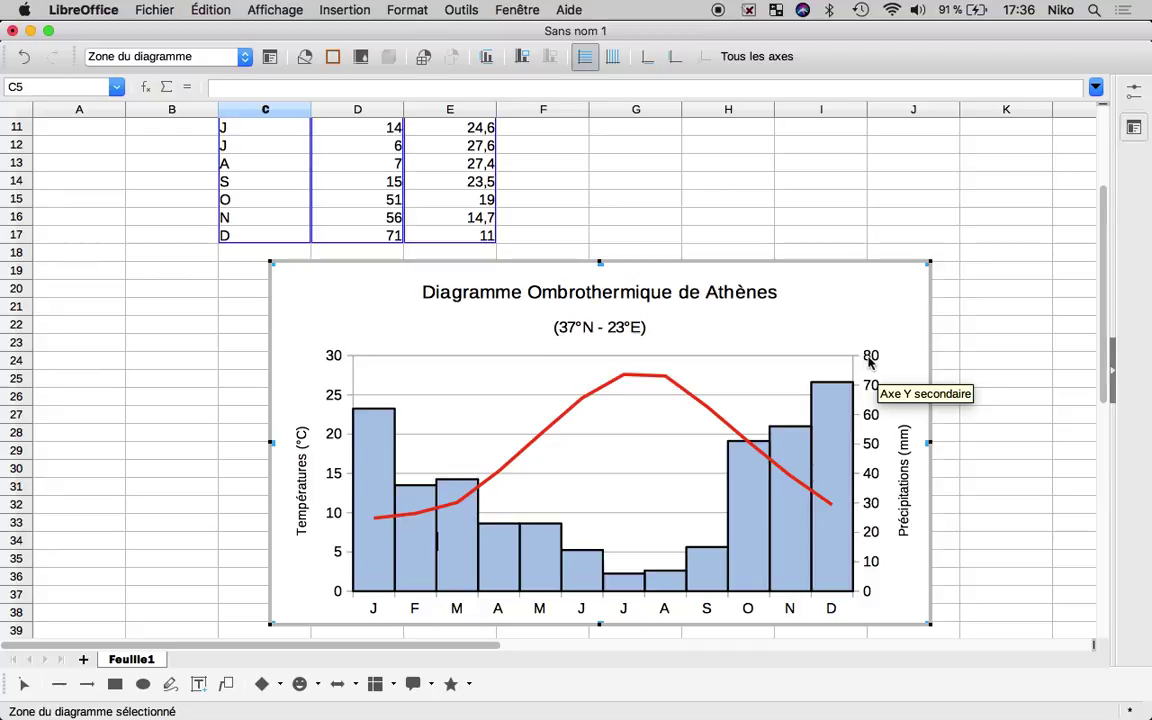
Fix the temperature axis scale with a minimum of 0 and a maximum of 40, and leave chart editing
left_click(335, 362)
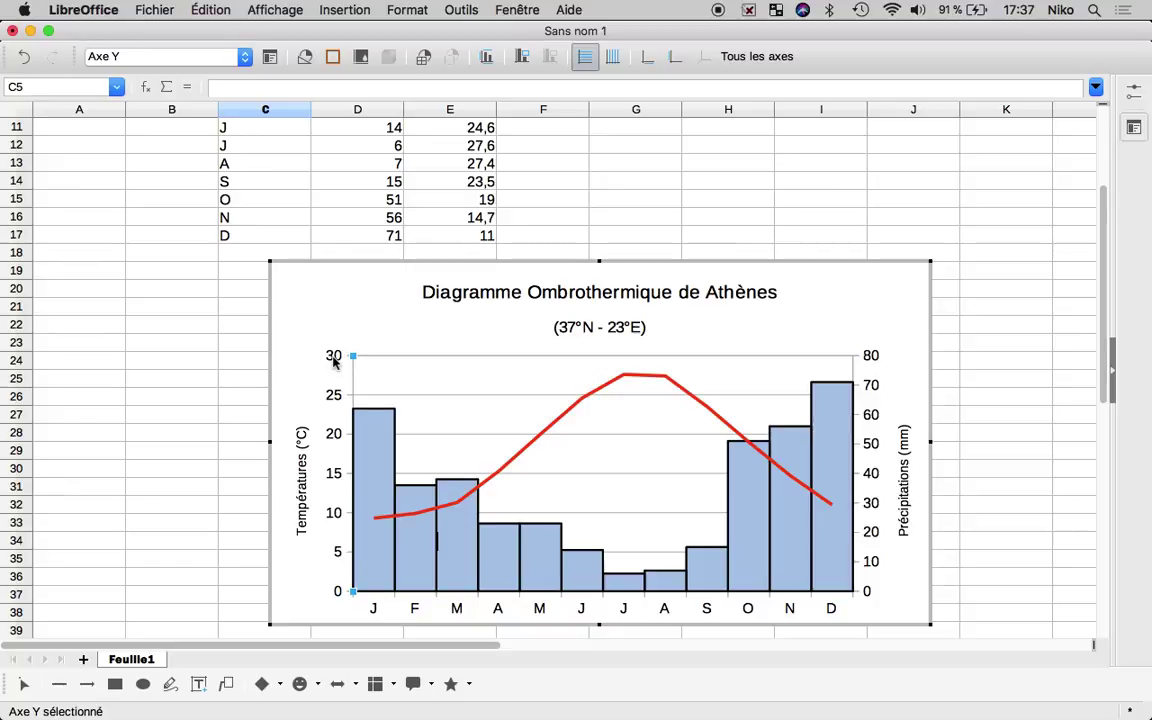
double_click(335, 362)
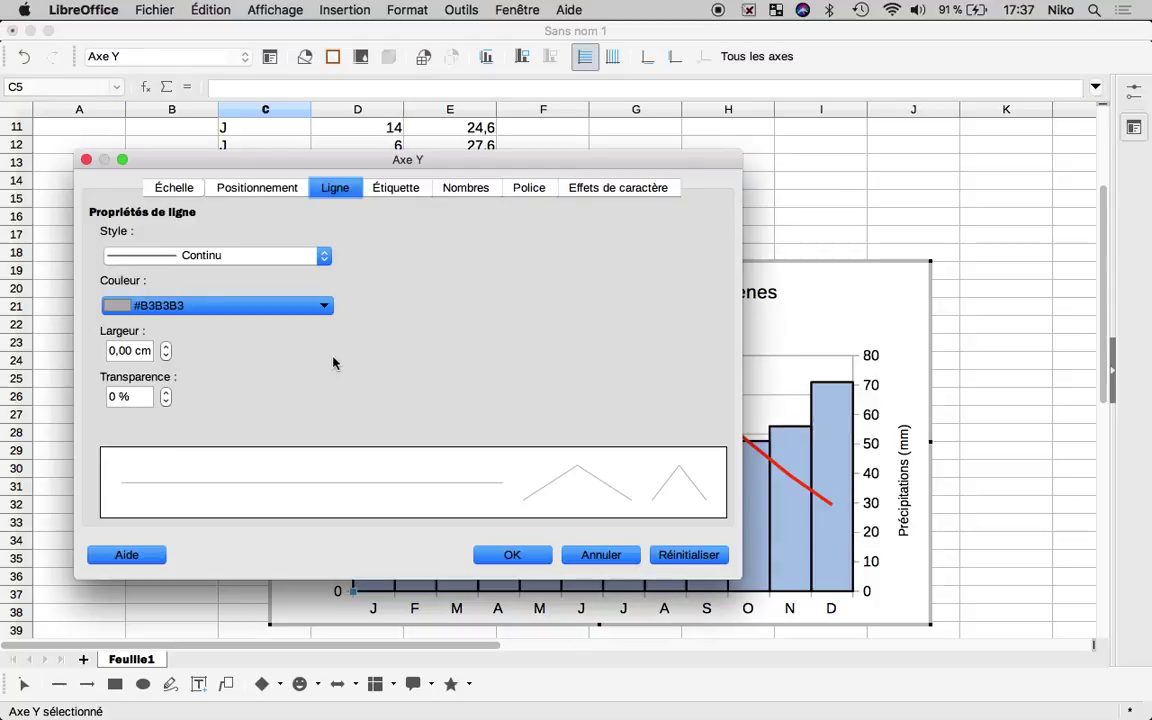
left_click(174, 192)
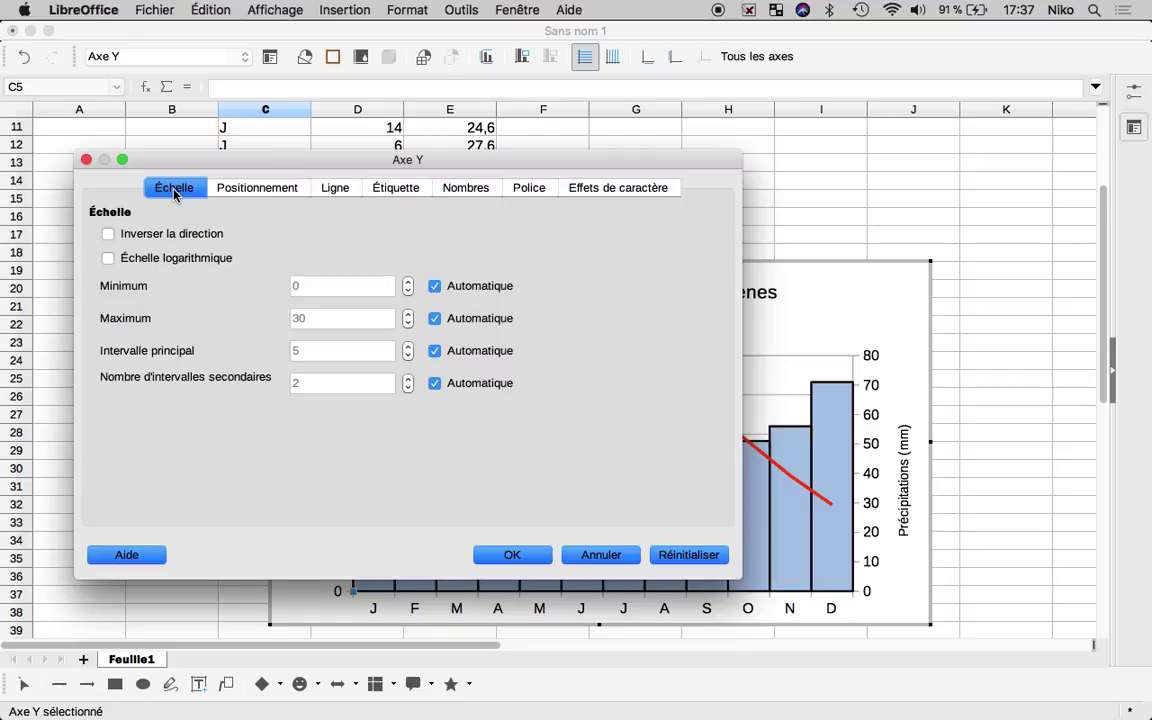
left_click(435, 286)
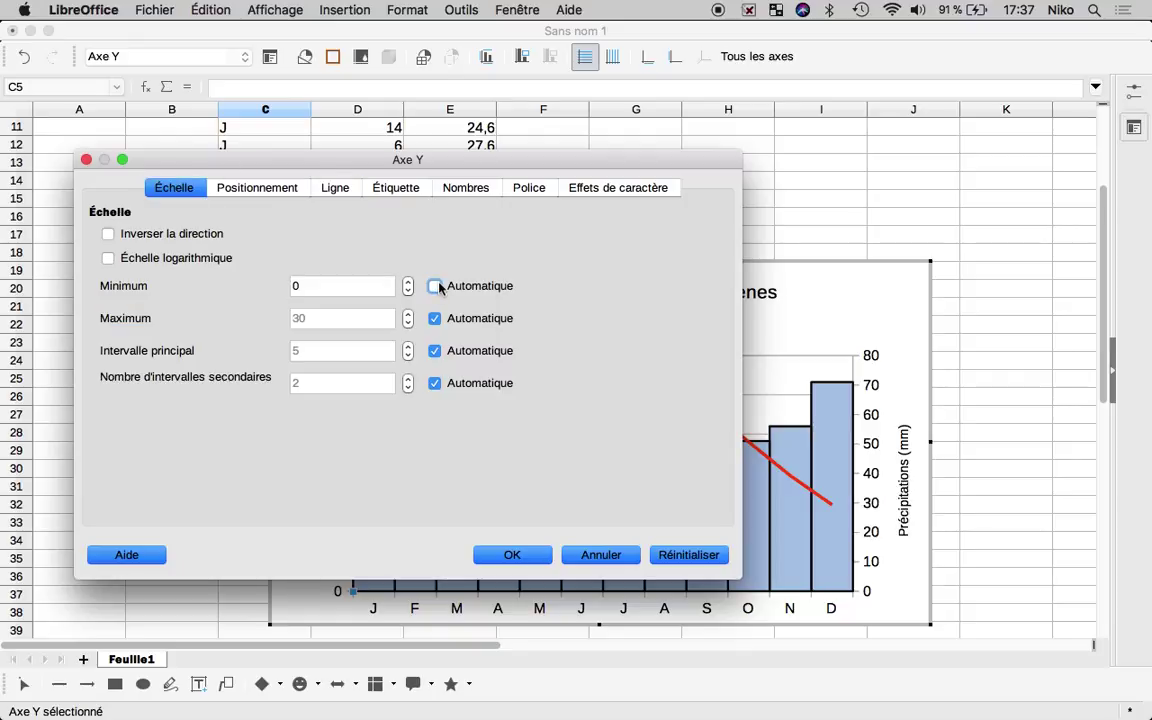
left_click(435, 318)
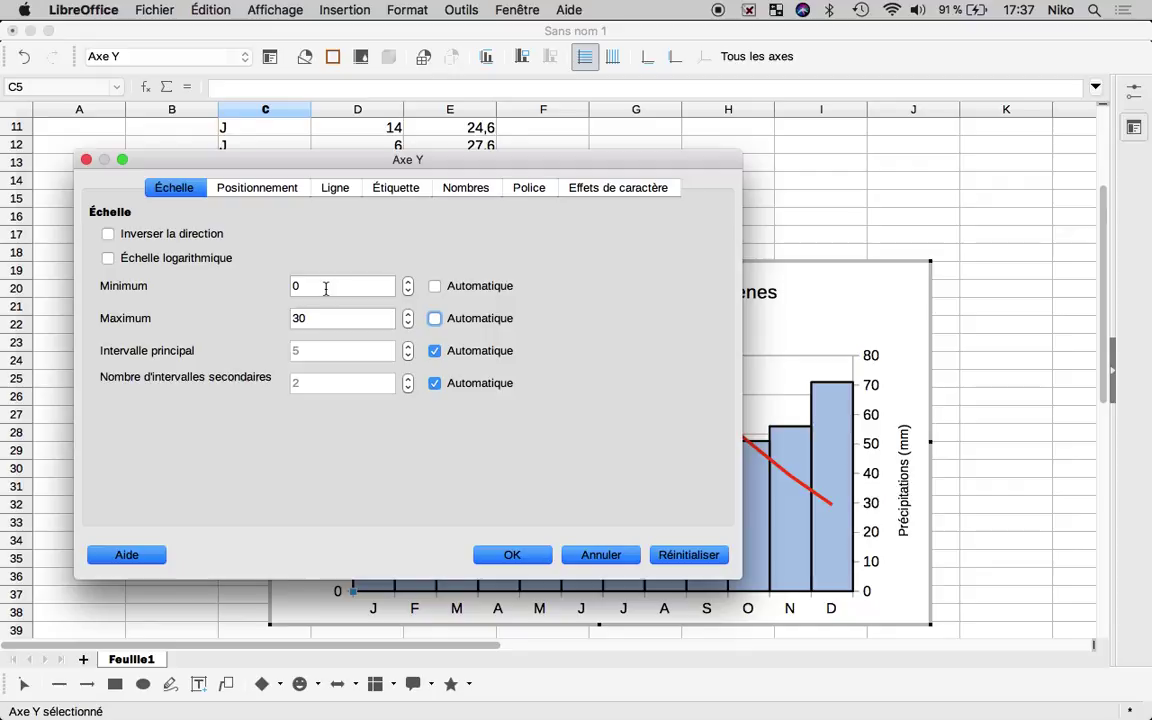
double_click(290, 318)
type("40")
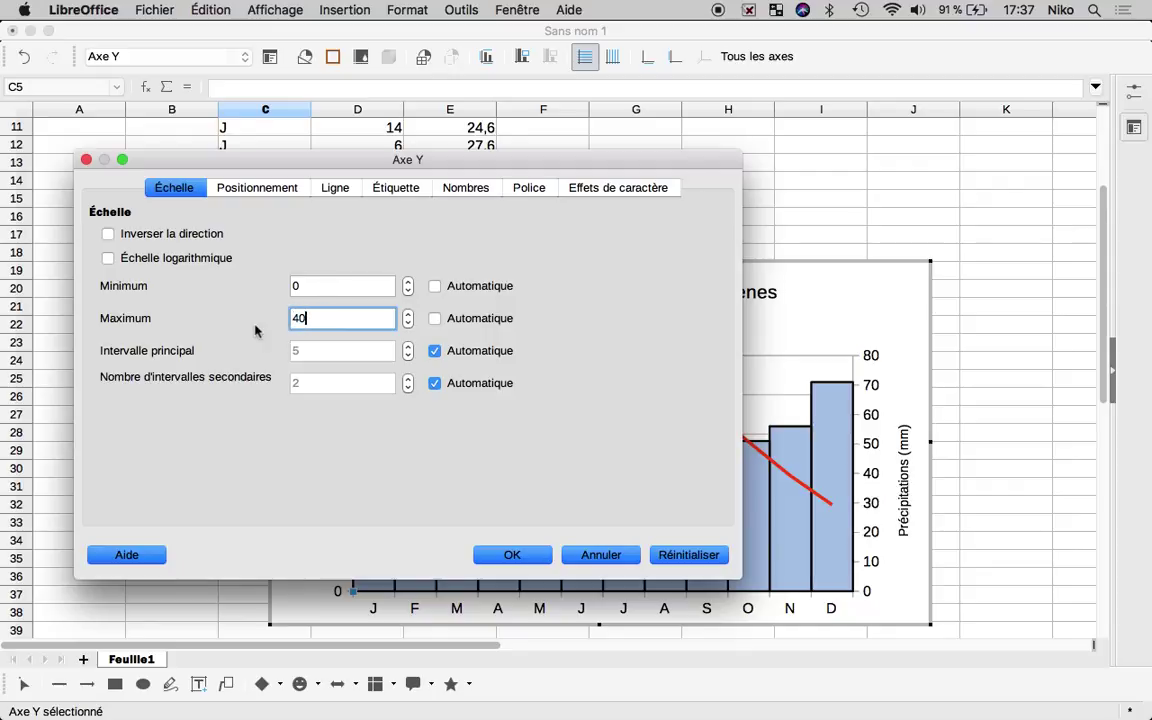
left_click(512, 556)
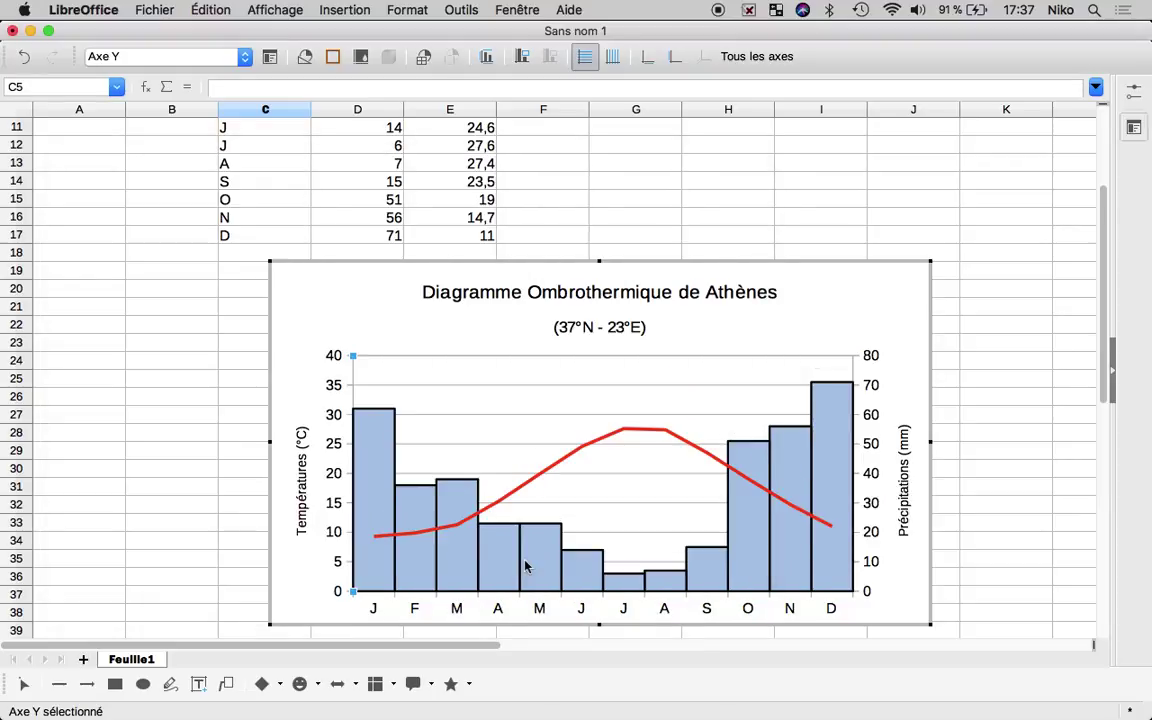
left_click(855, 327)
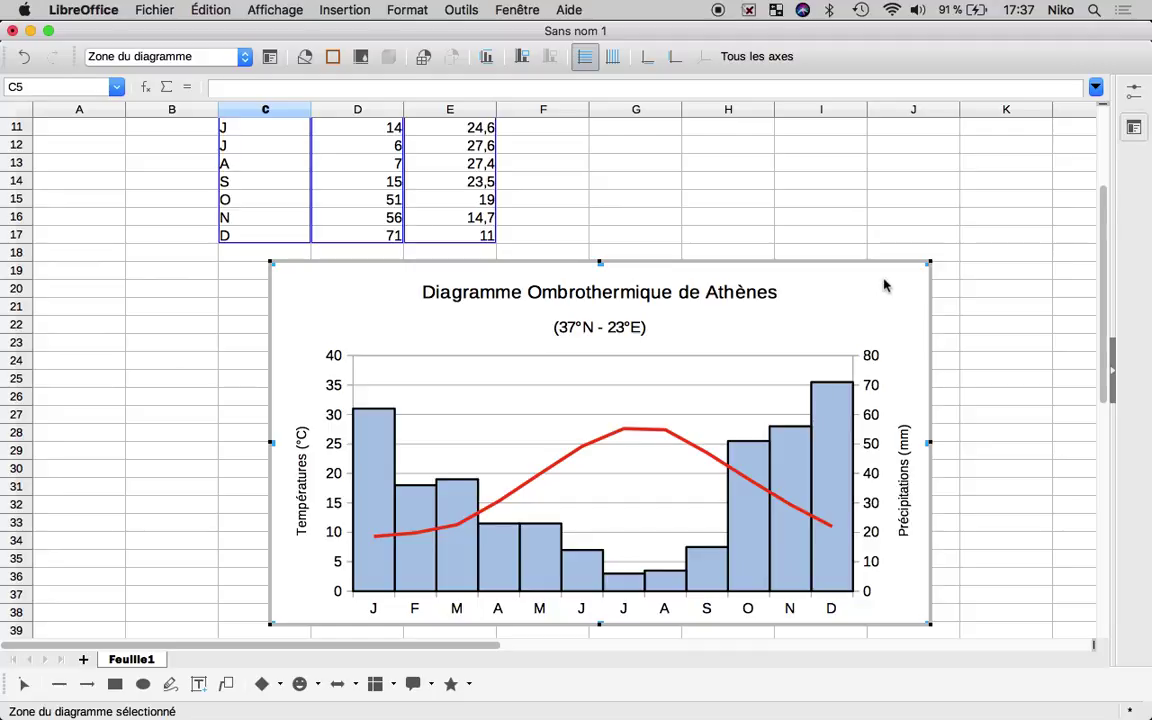
left_click(996, 286)
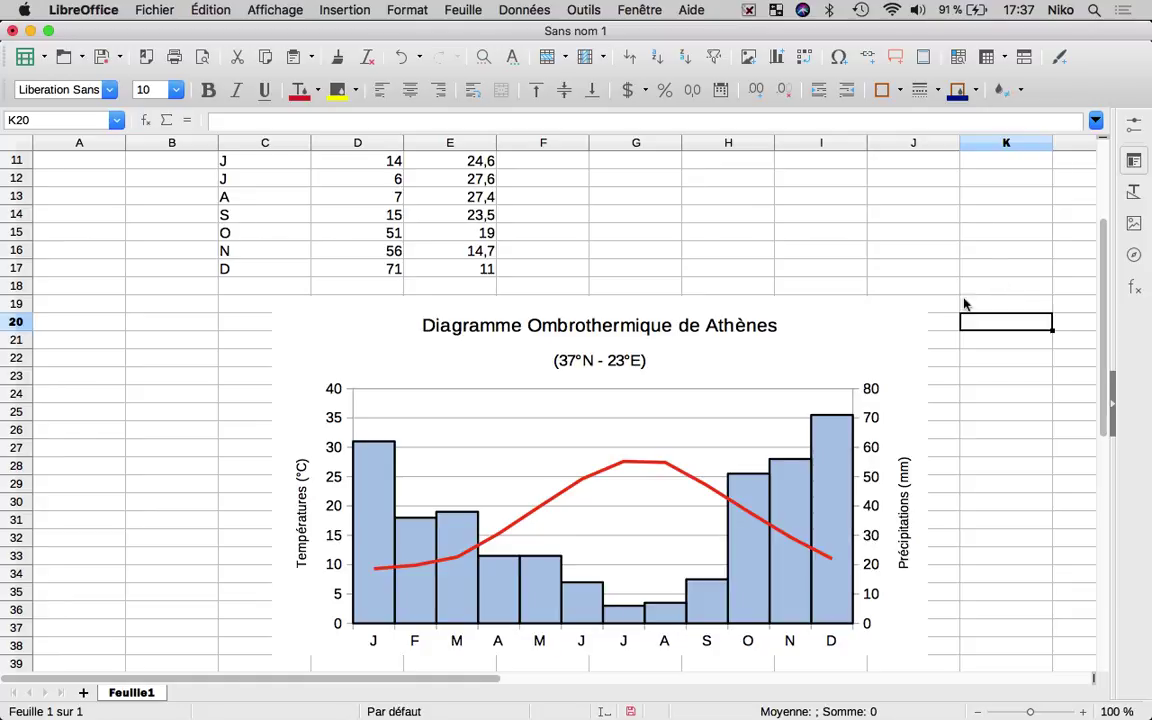
left_click(905, 323)
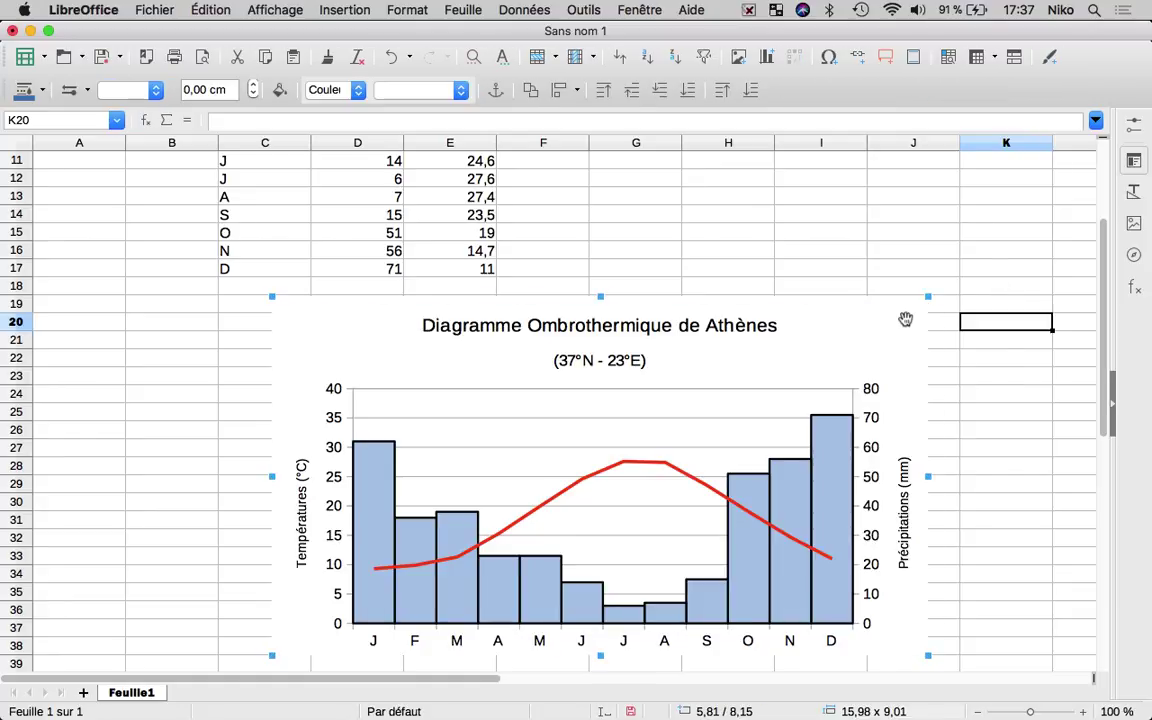
right_click(905, 323)
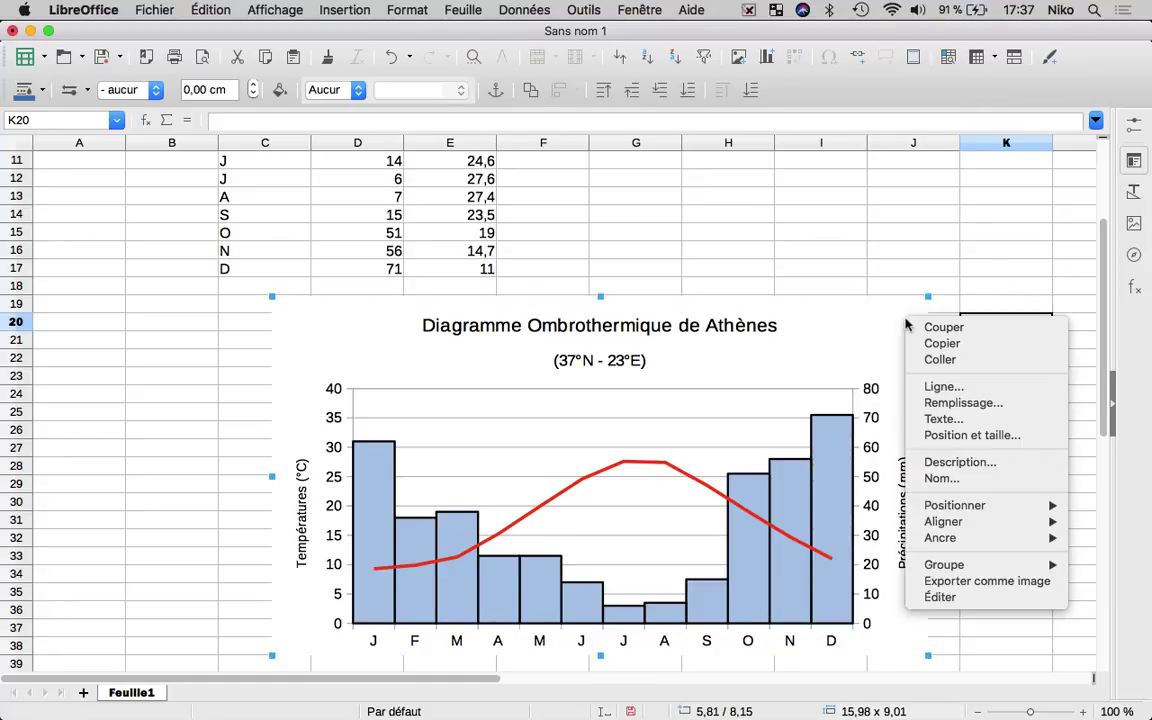
left_click(972, 582)
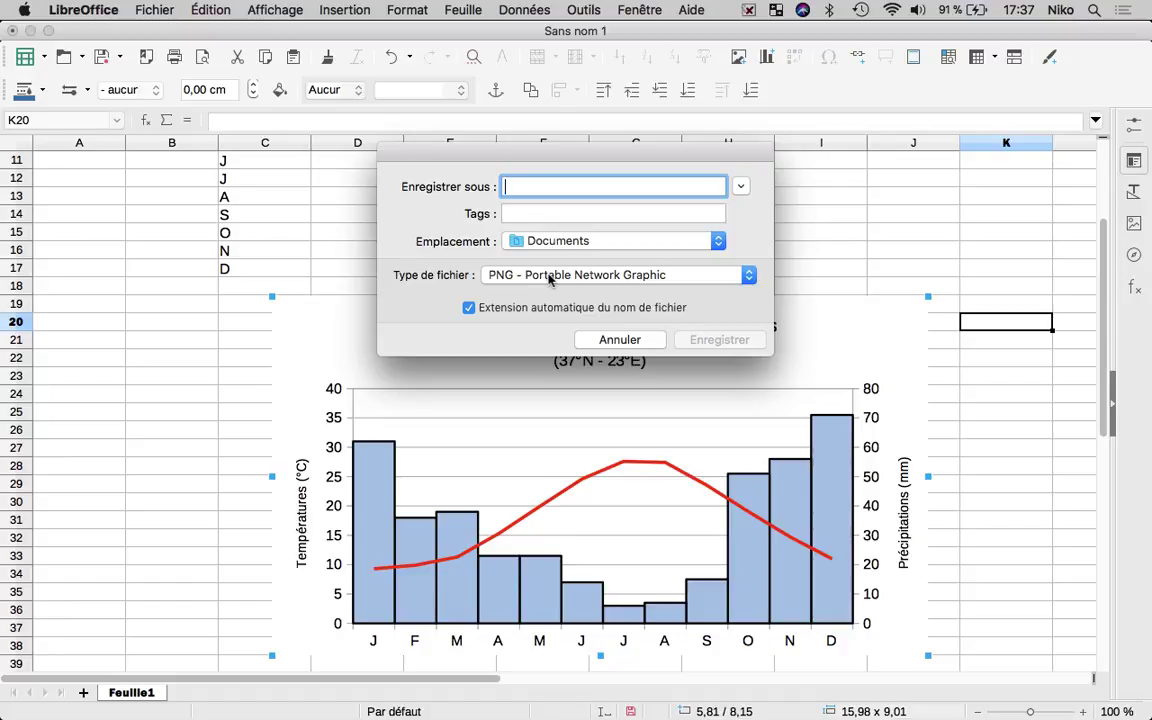
left_click(618, 339)
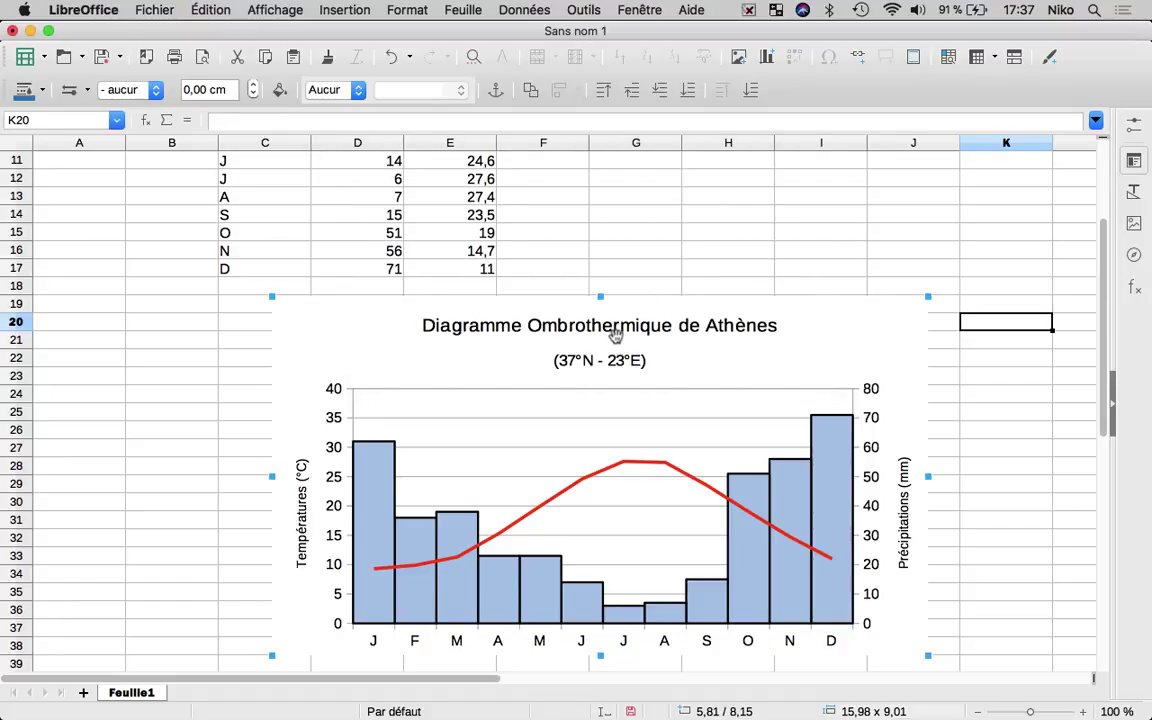
left_click(977, 357)
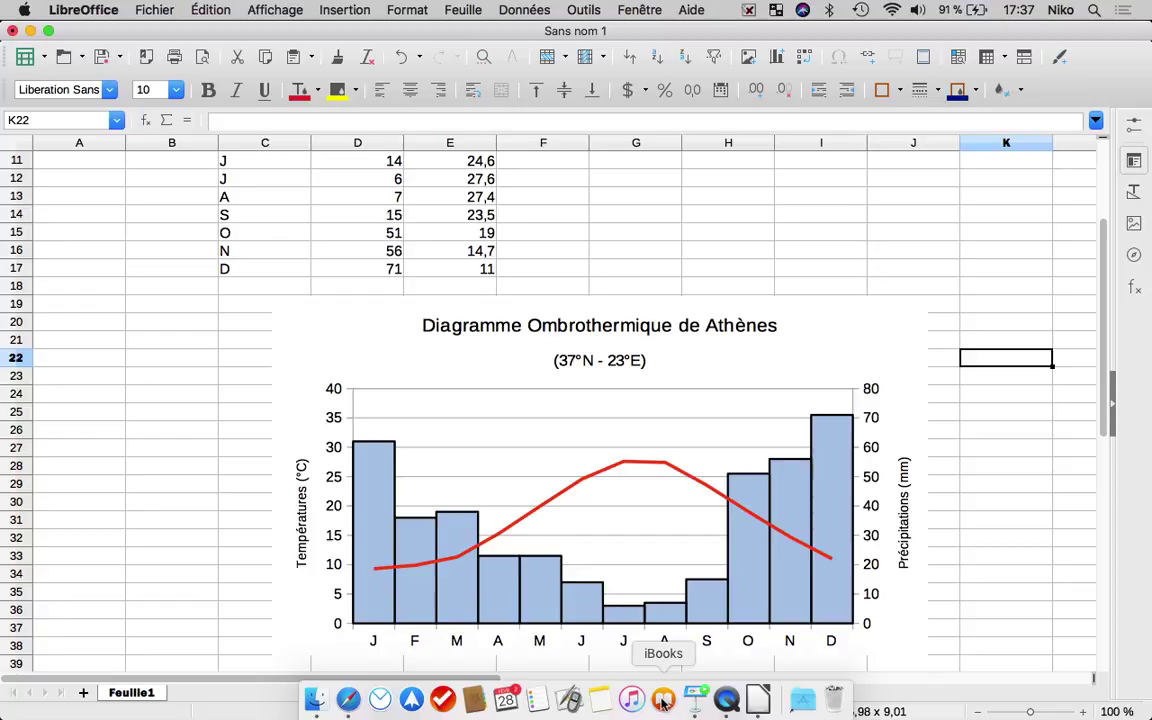
View the "Deuxième partie PPT > 100 mm" slide in Keynote, leave the slideshow and return to LibreOffice
left_click(693, 700)
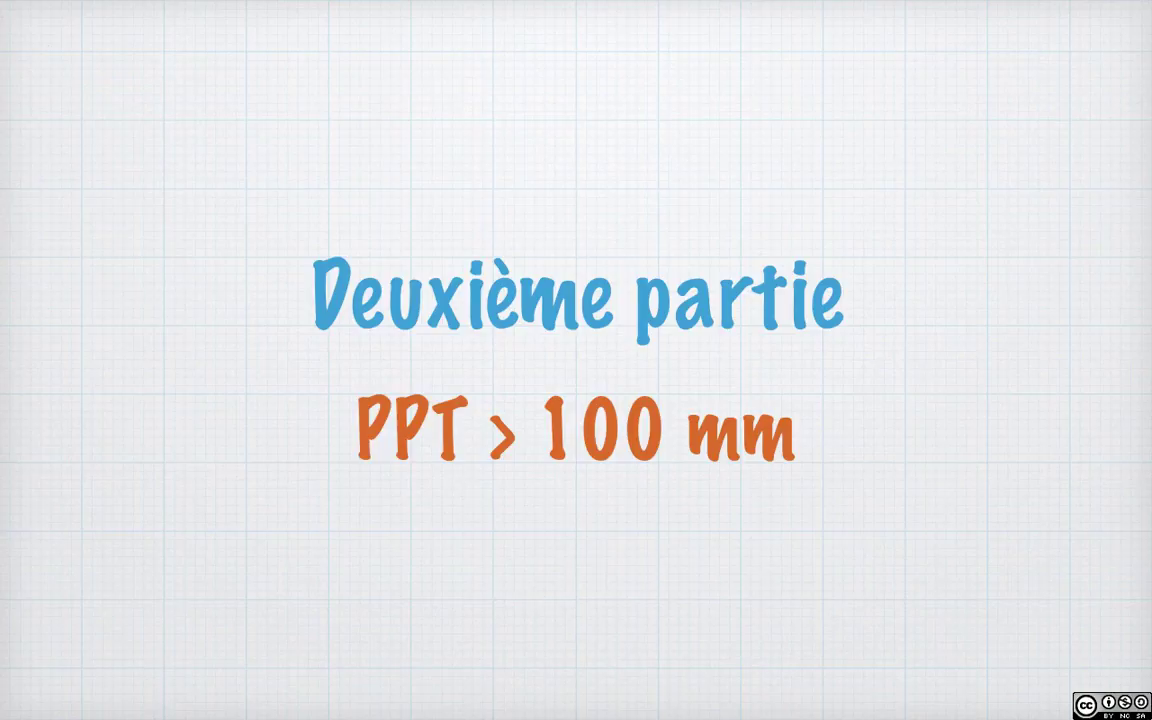
key("Escape")
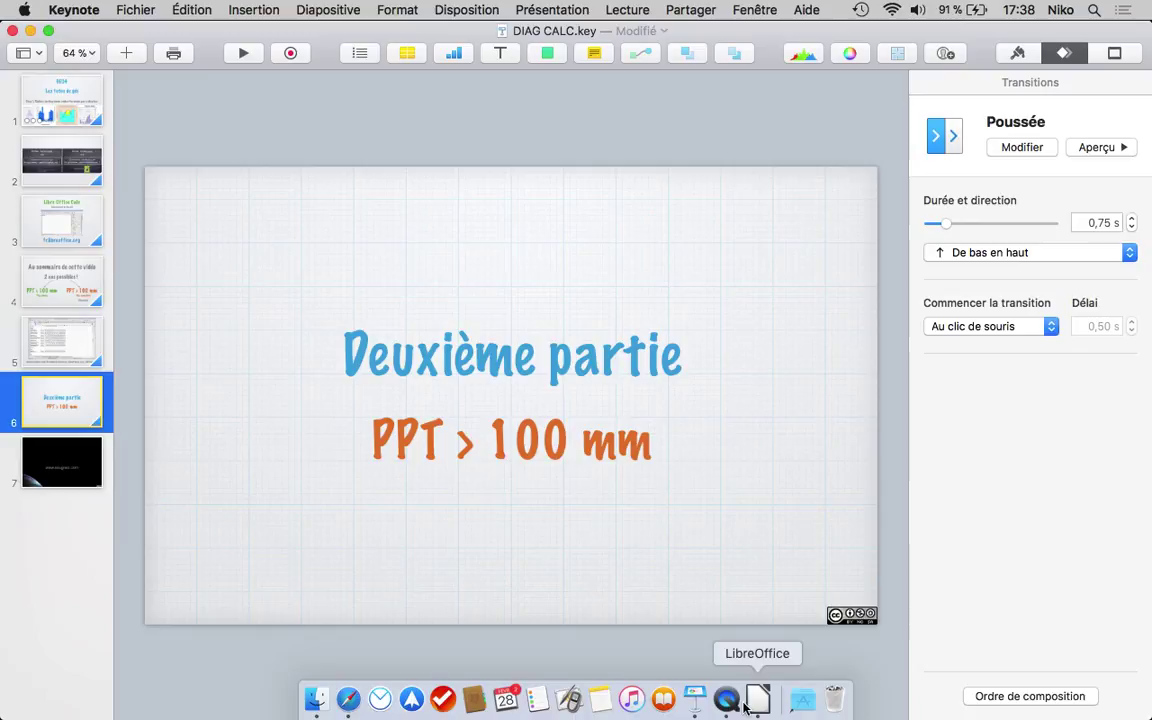
left_click(759, 705)
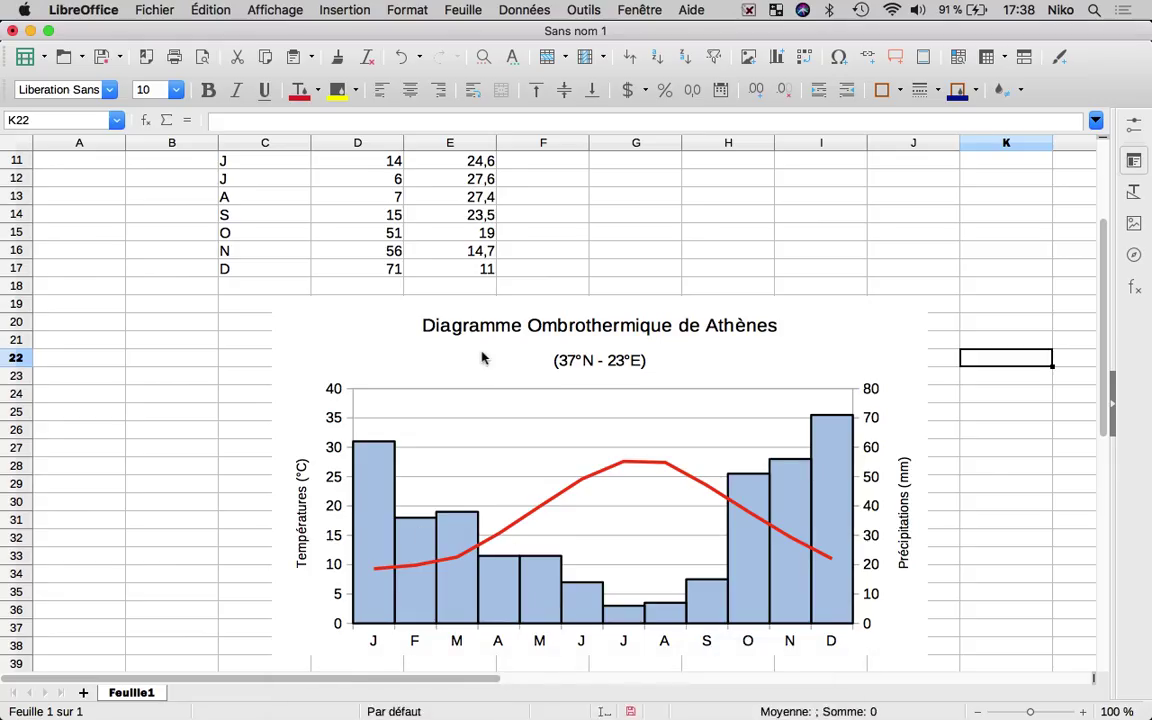
Switch to donnees_climatiques_par_stations.ods and open its "tropical contrasté" sheet
key("ctrl+Up")
left_click(967, 211)
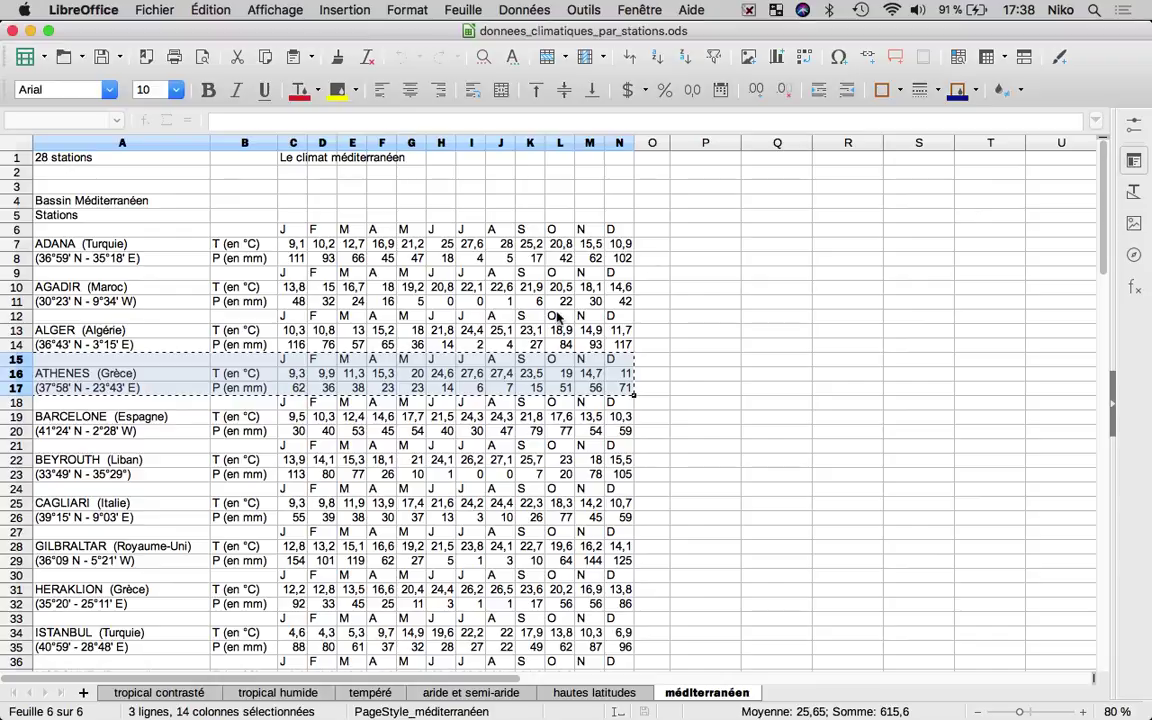
left_click(557, 316)
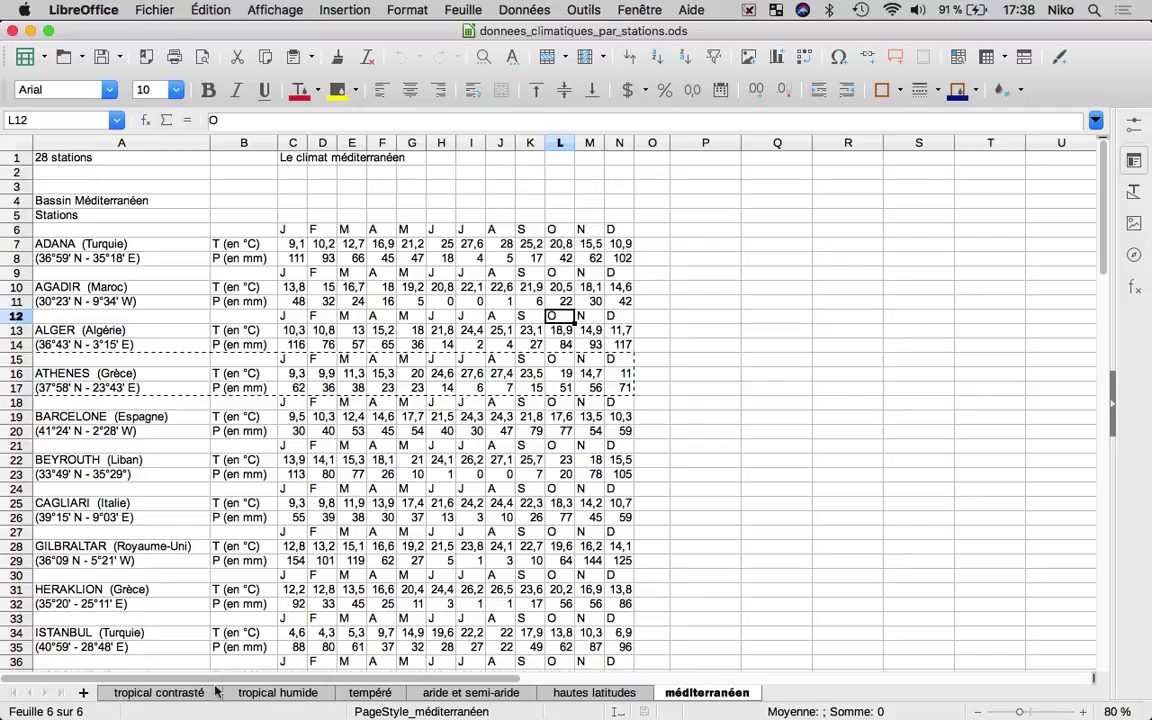
left_click(180, 693)
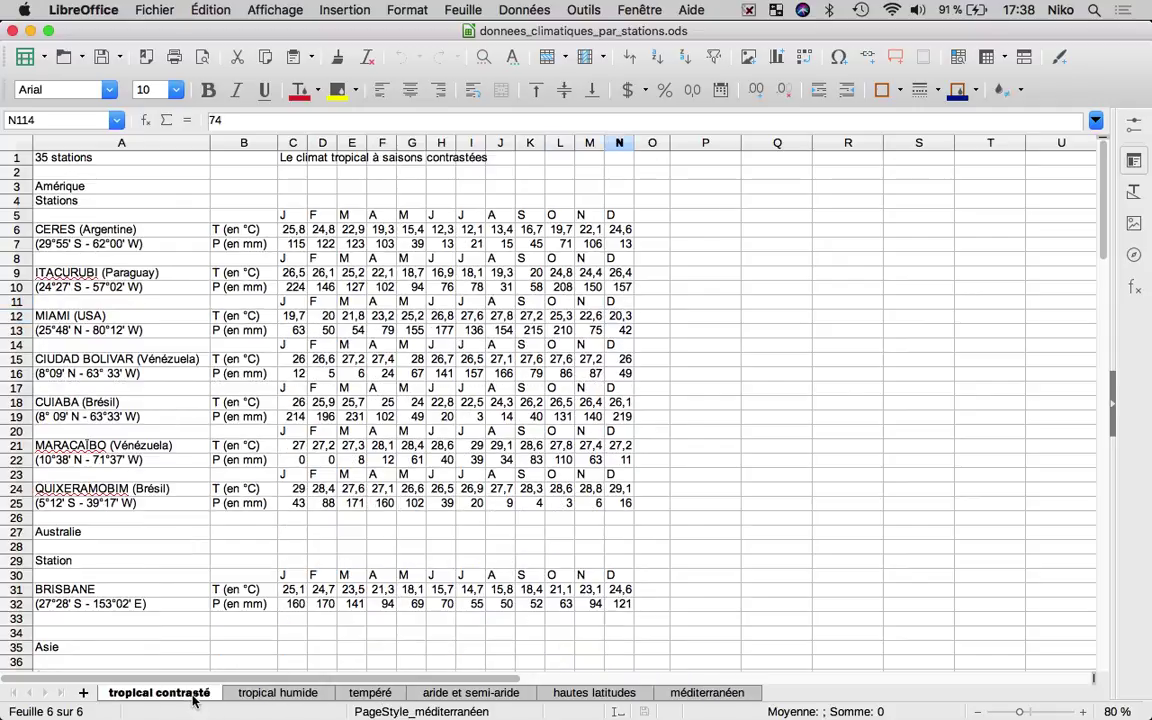
Copy the Miami (USA) station data with its month row, range A11:N13
left_click(116, 302)
left_click_drag(116, 302, 617, 332)
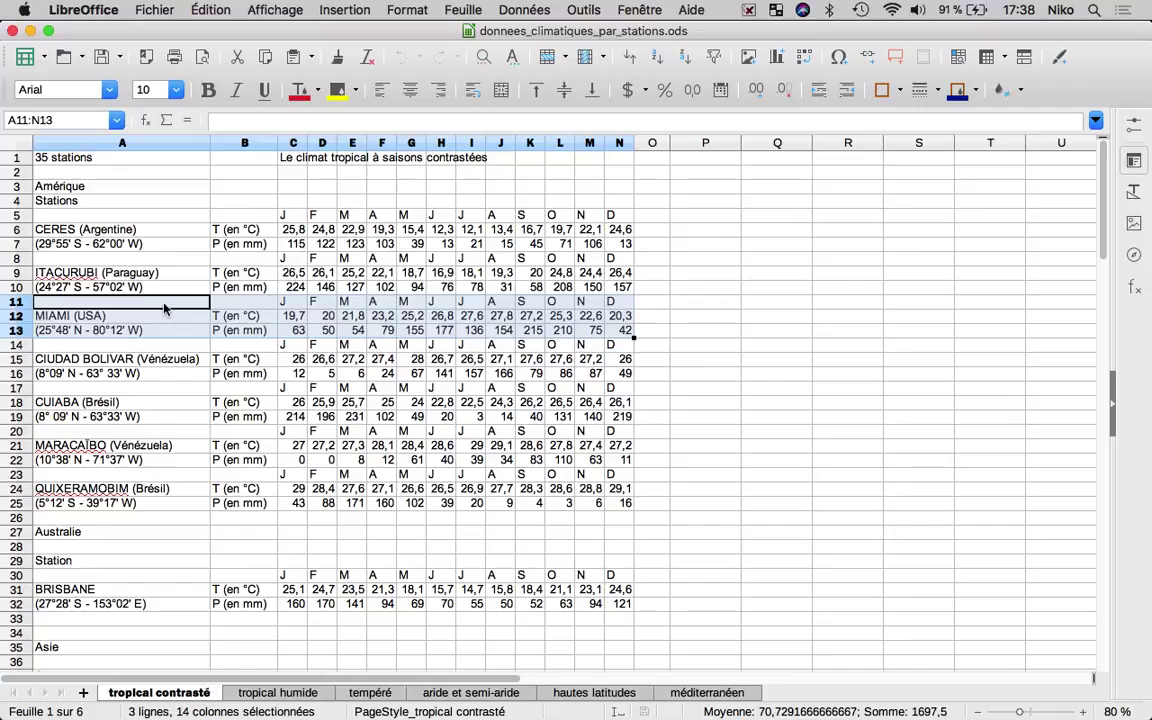
right_click(620, 334)
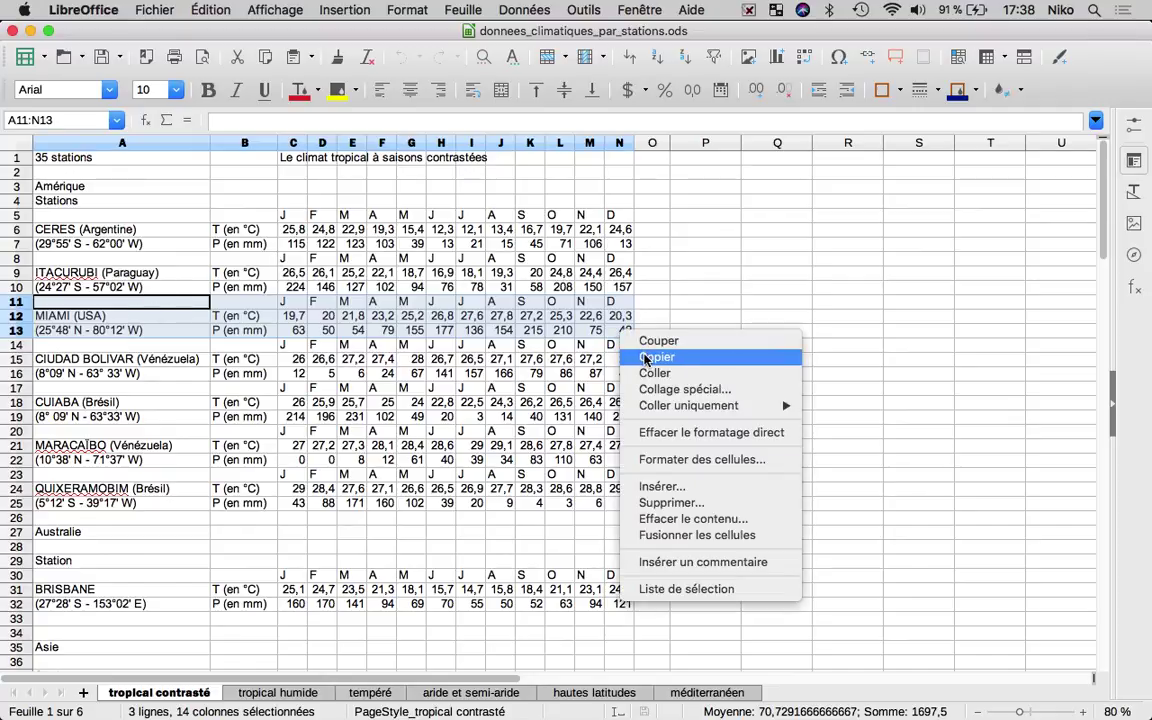
left_click(657, 358)
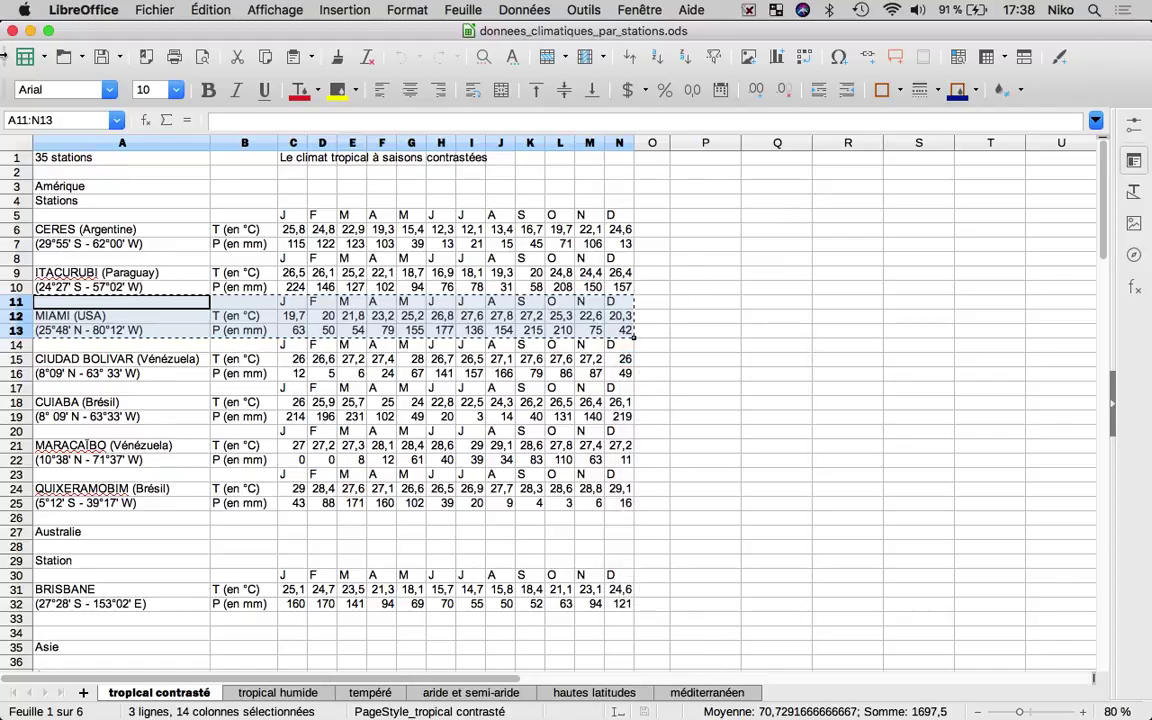
Create a new spreadsheet and paste the Miami data transposed at D6, with text, numbers and dates only
left_click(25, 60)
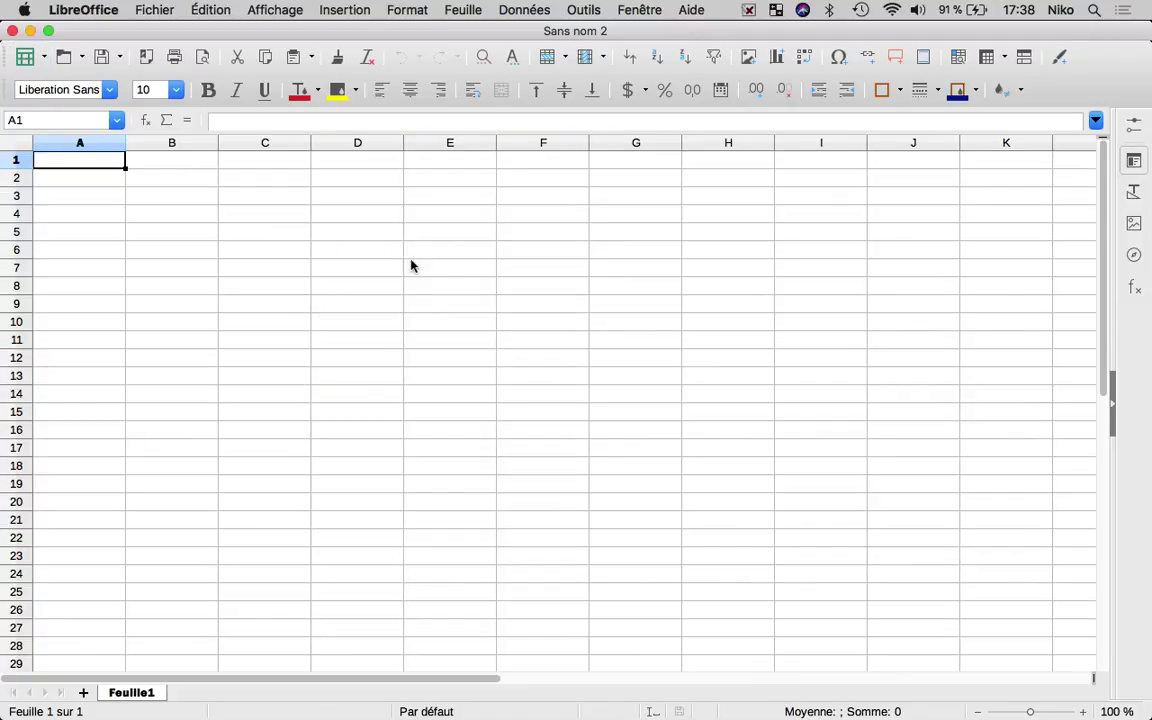
left_click(337, 257)
right_click(337, 257)
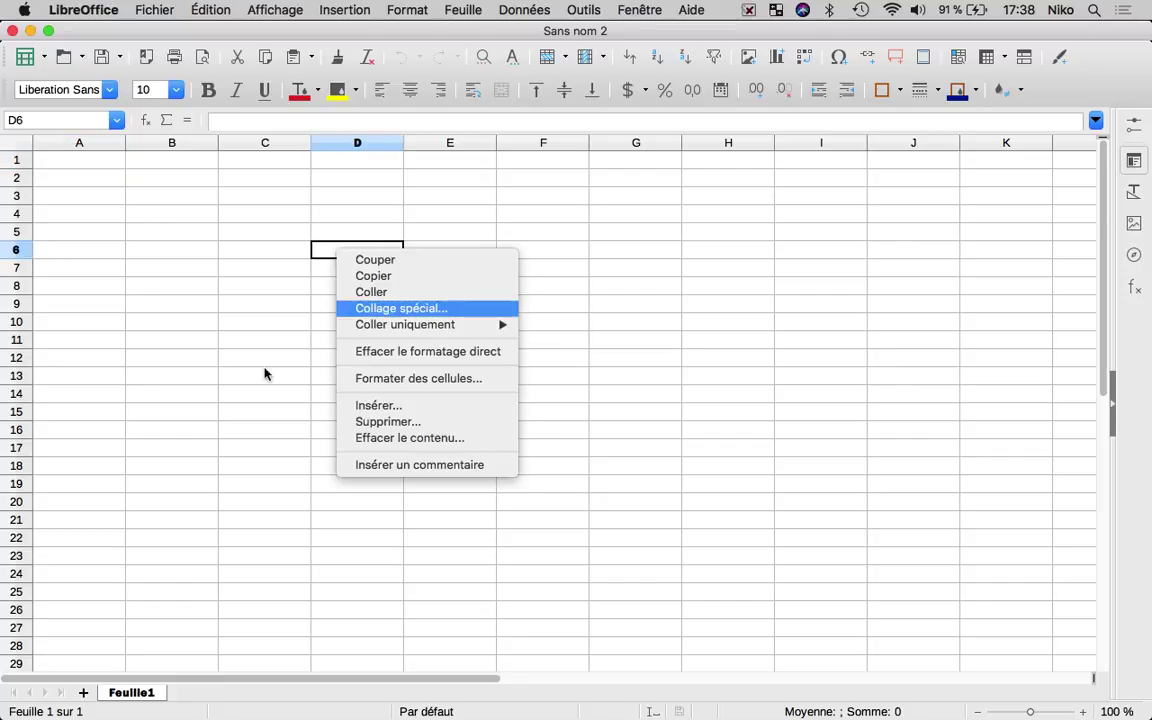
left_click(420, 312)
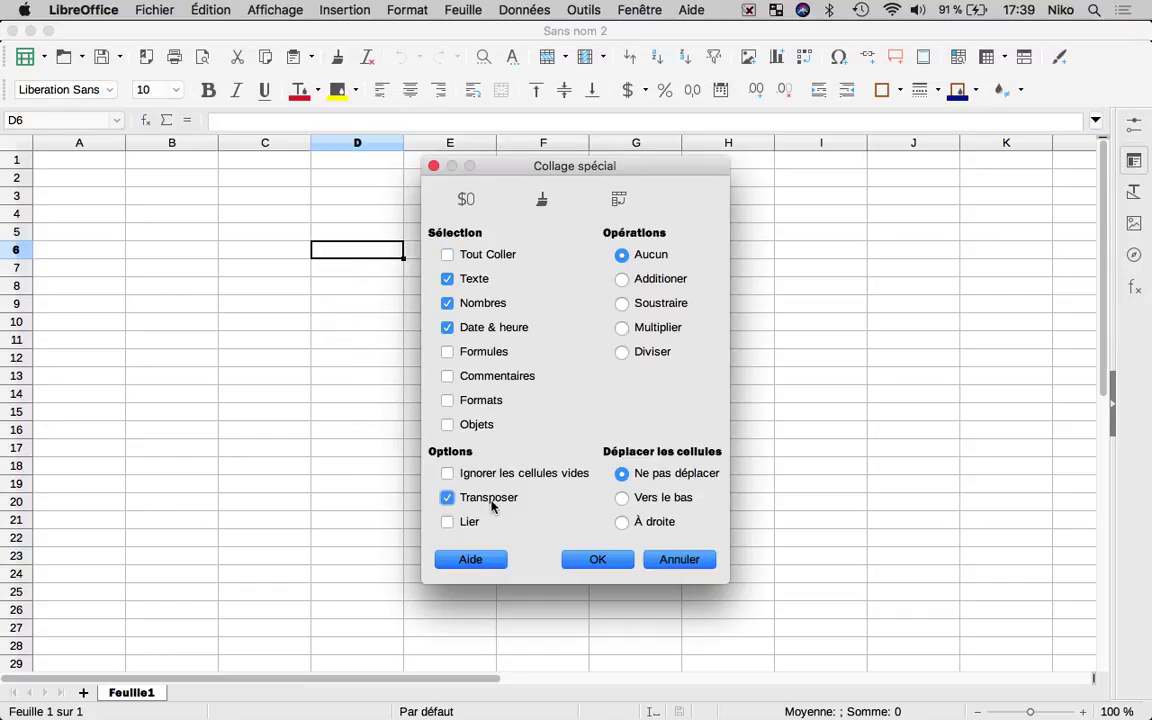
left_click(597, 559)
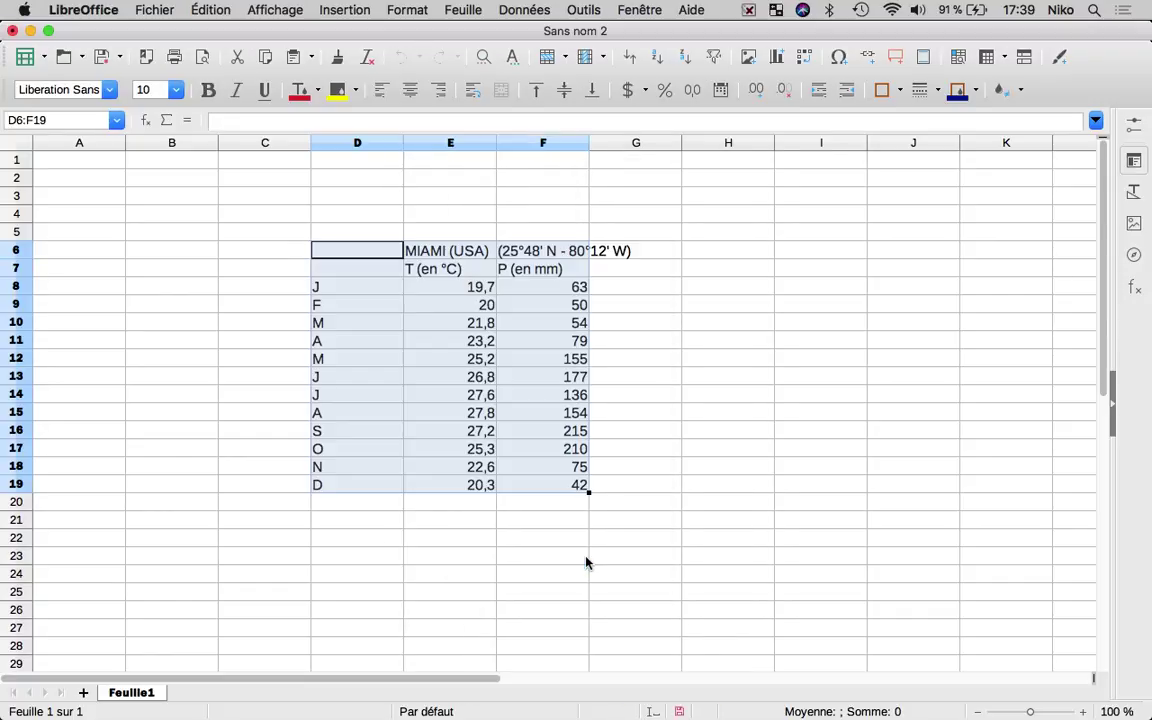
Move the temperature and precipitation columns, range E7:F19, two columns over to G7:H19
left_click(664, 452)
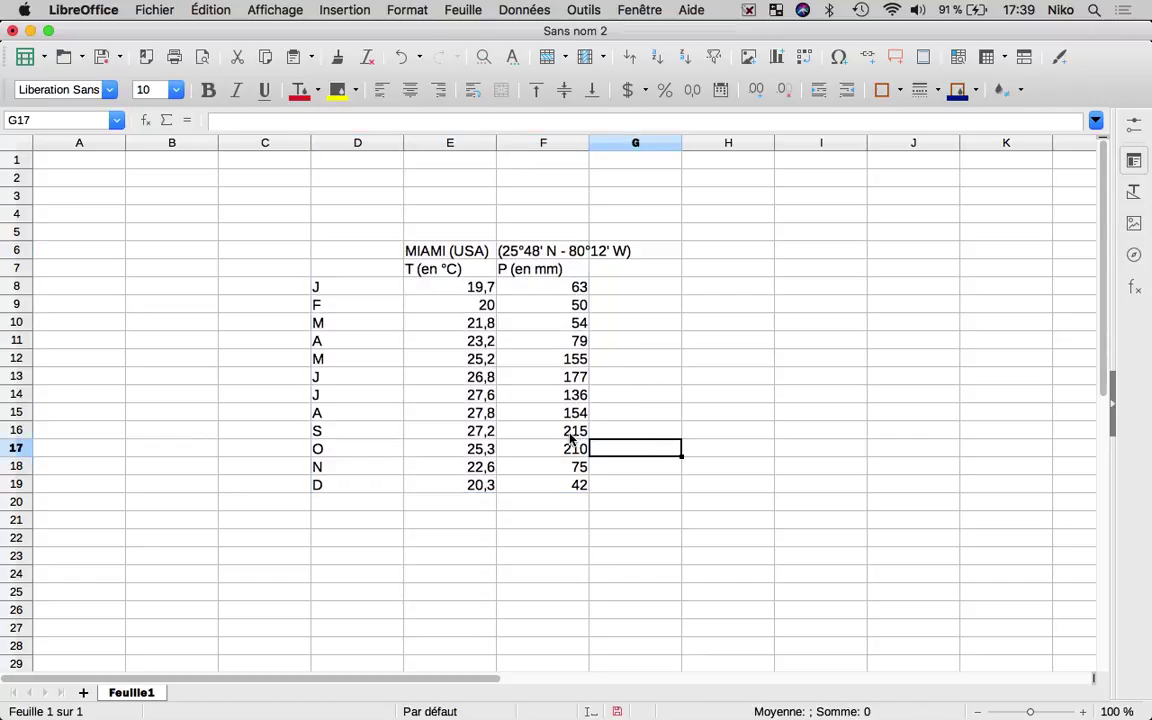
left_click_drag(455, 270, 553, 492)
left_click_drag(478, 350, 623, 368)
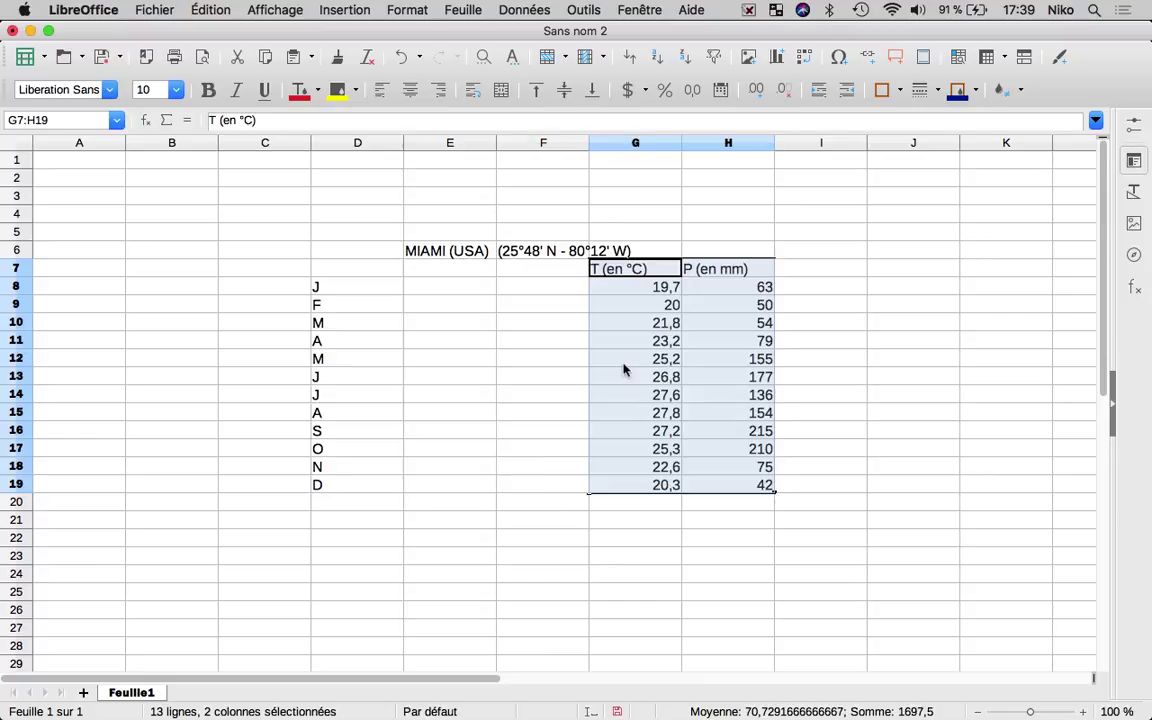
Enter the headers P1 in E7 and P2 in F7
left_click(477, 268)
type("P1")
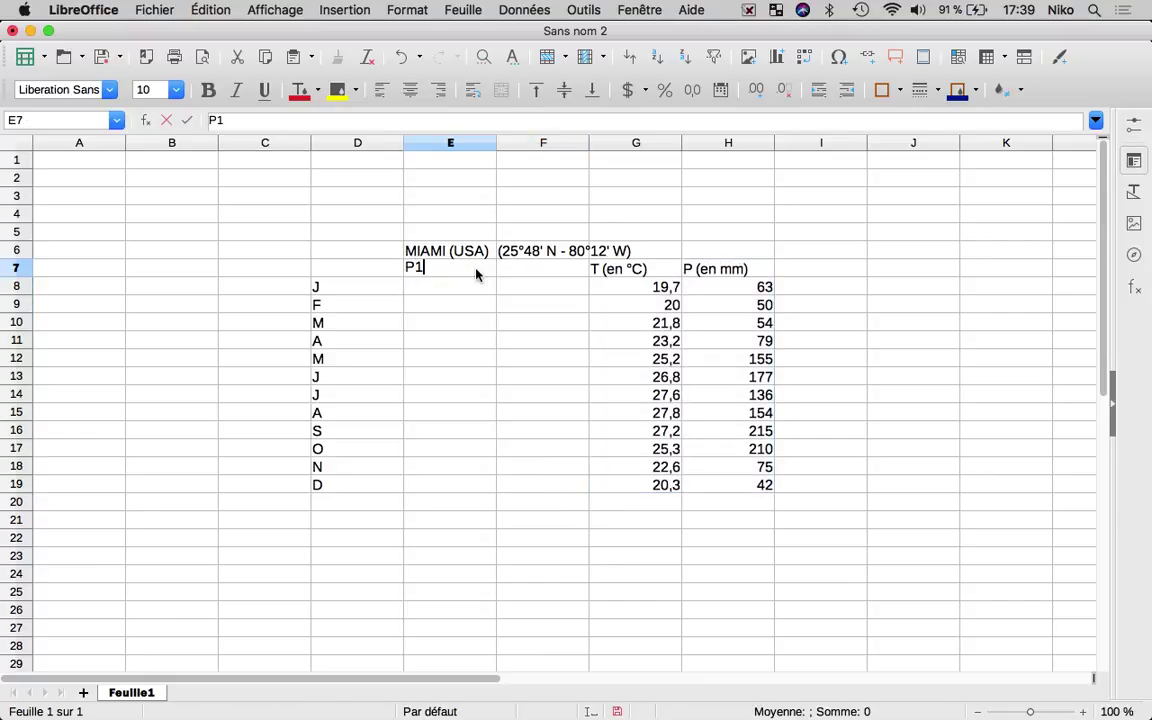
key("Tab")
type("P2")
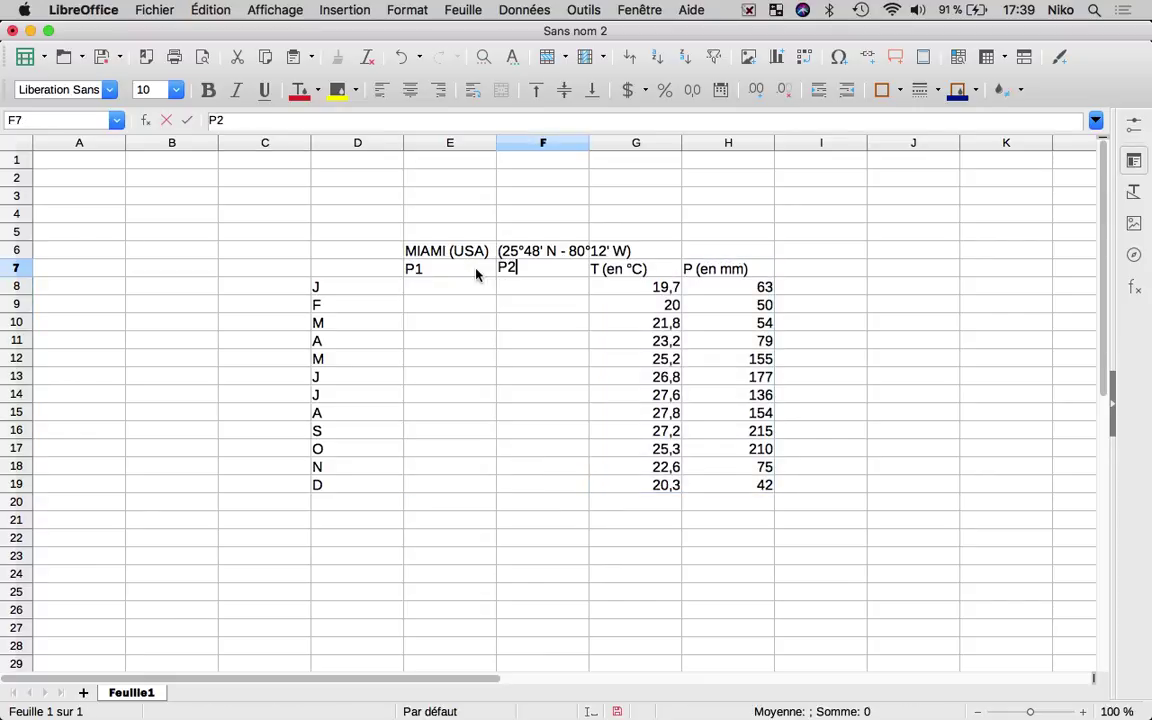
left_click(524, 377)
left_click_drag(458, 268, 465, 494)
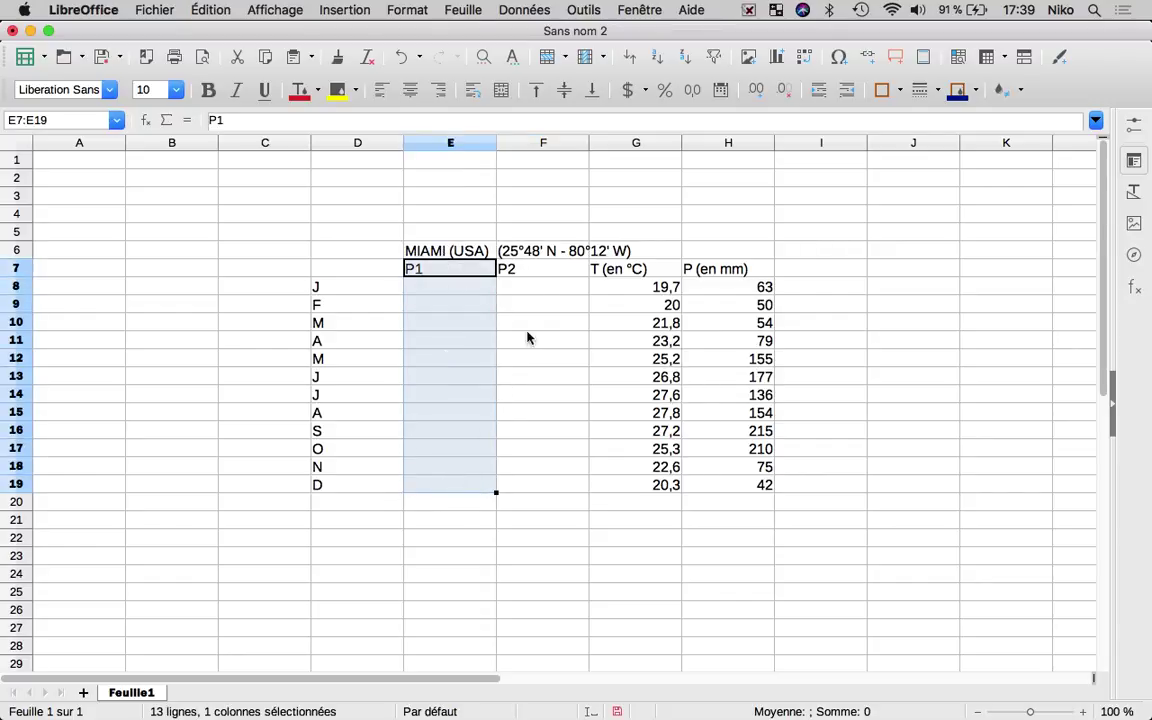
left_click_drag(537, 266, 521, 492)
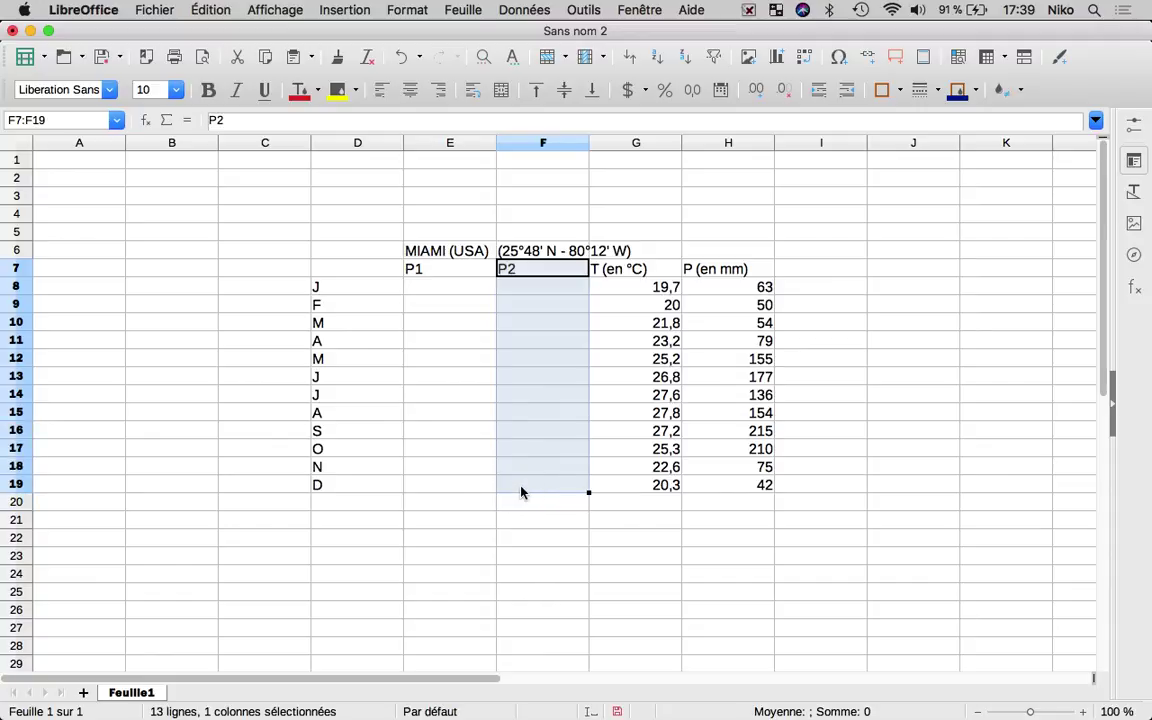
left_click(826, 372)
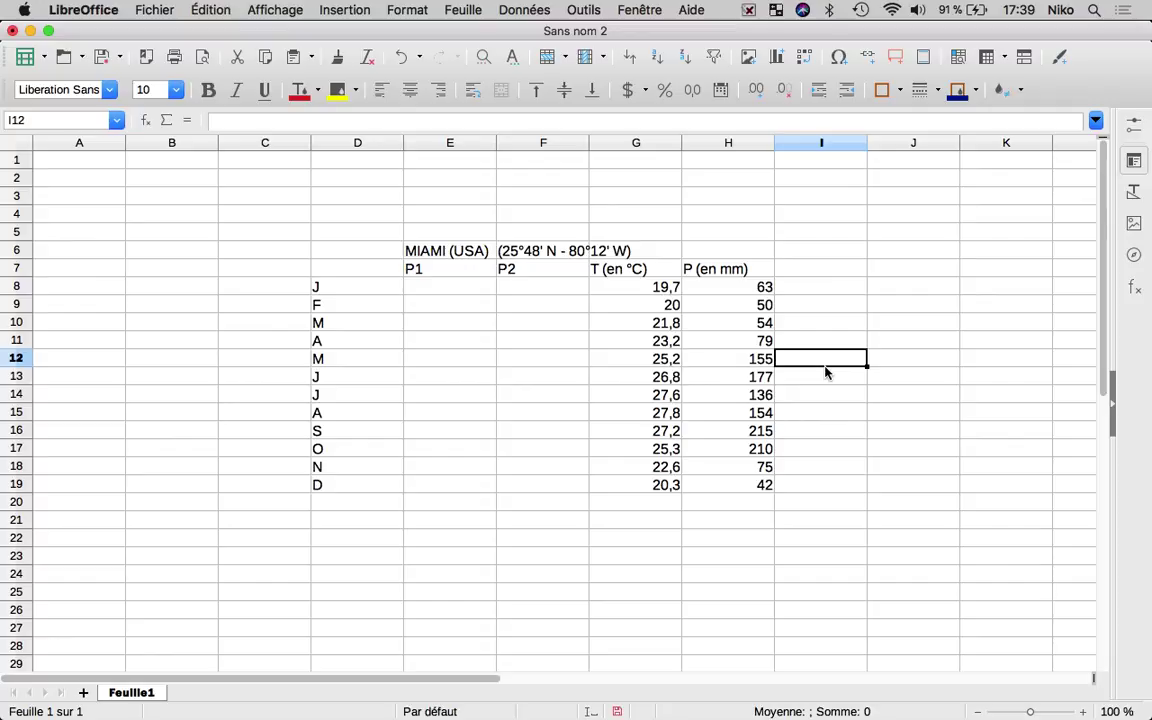
Copy the monthly precipitation values in H8:H19 into the P1 column starting at E8
left_click_drag(728, 289, 734, 490)
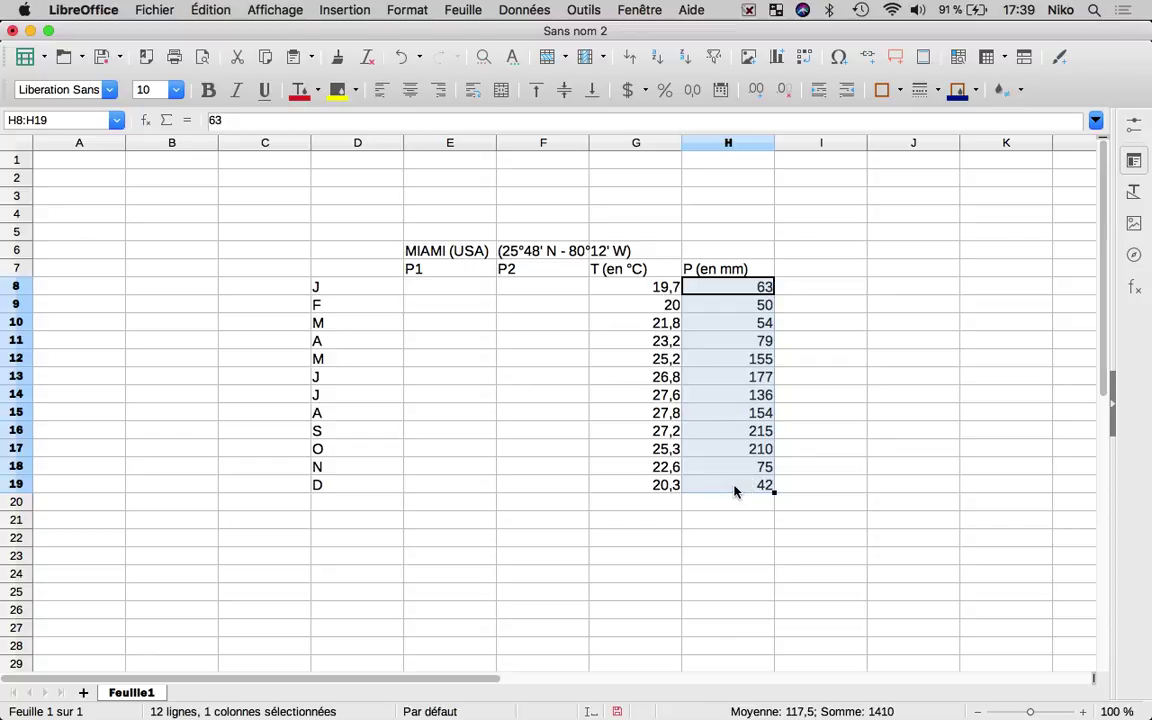
key("super+c")
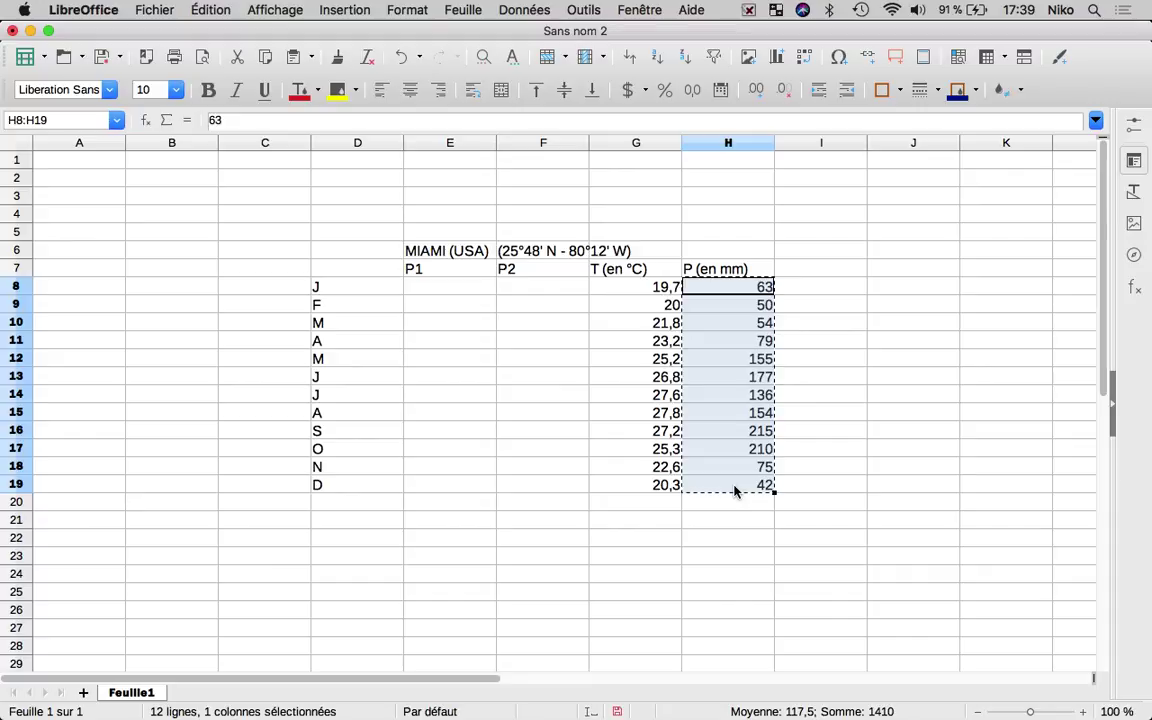
right_click(738, 407)
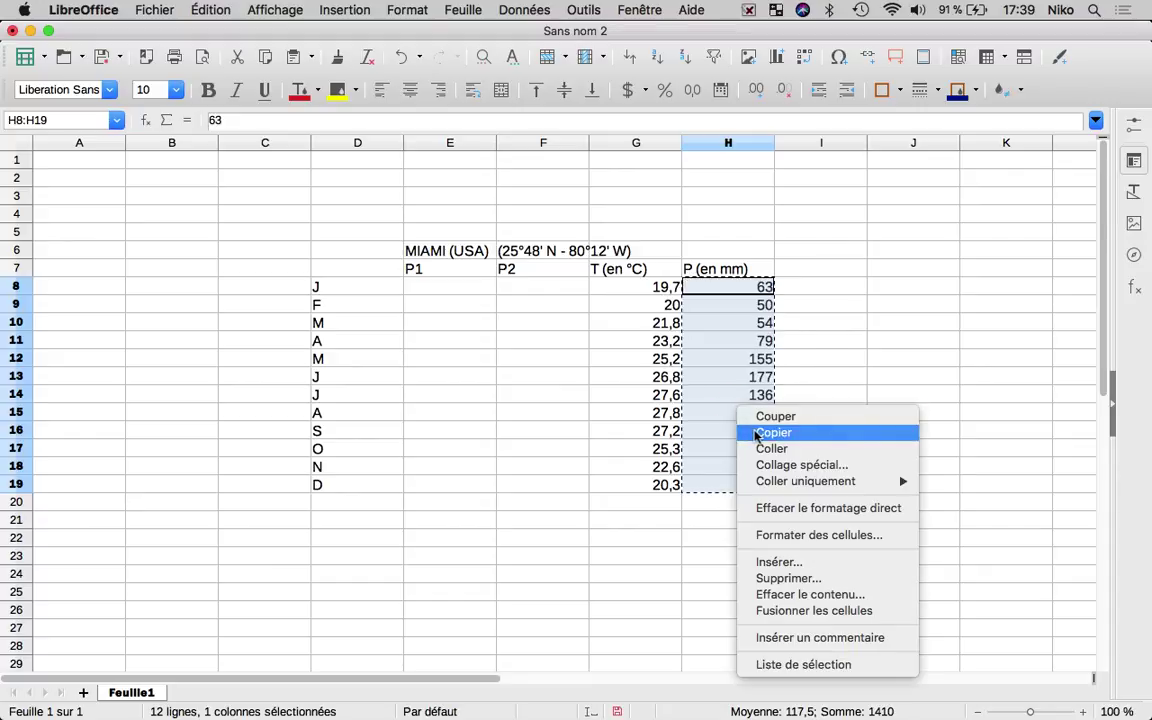
left_click(760, 432)
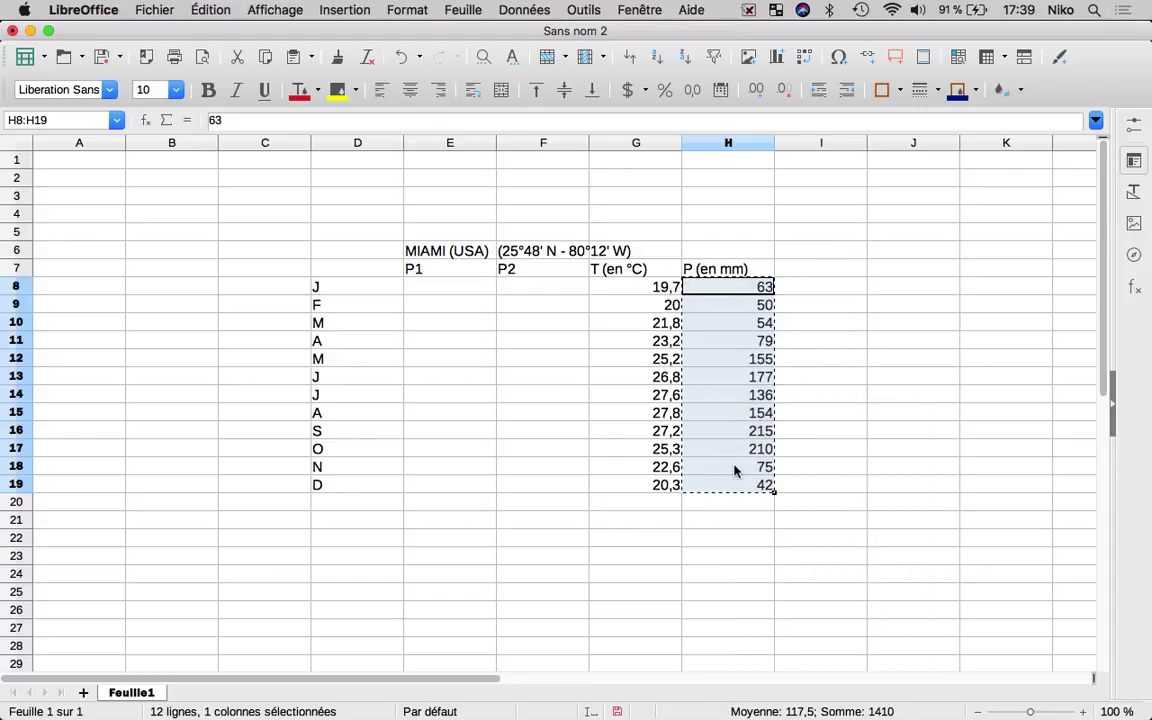
left_click(463, 293)
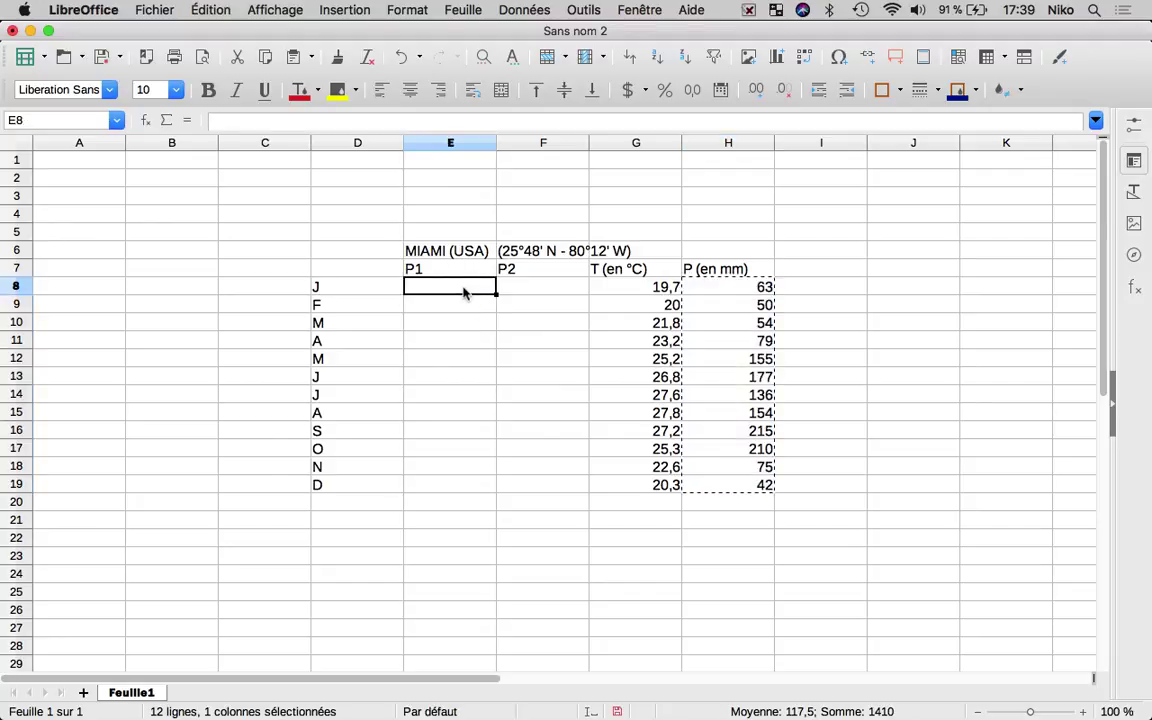
key("super+c")
left_click_drag(710, 287, 711, 489)
right_click(710, 489)
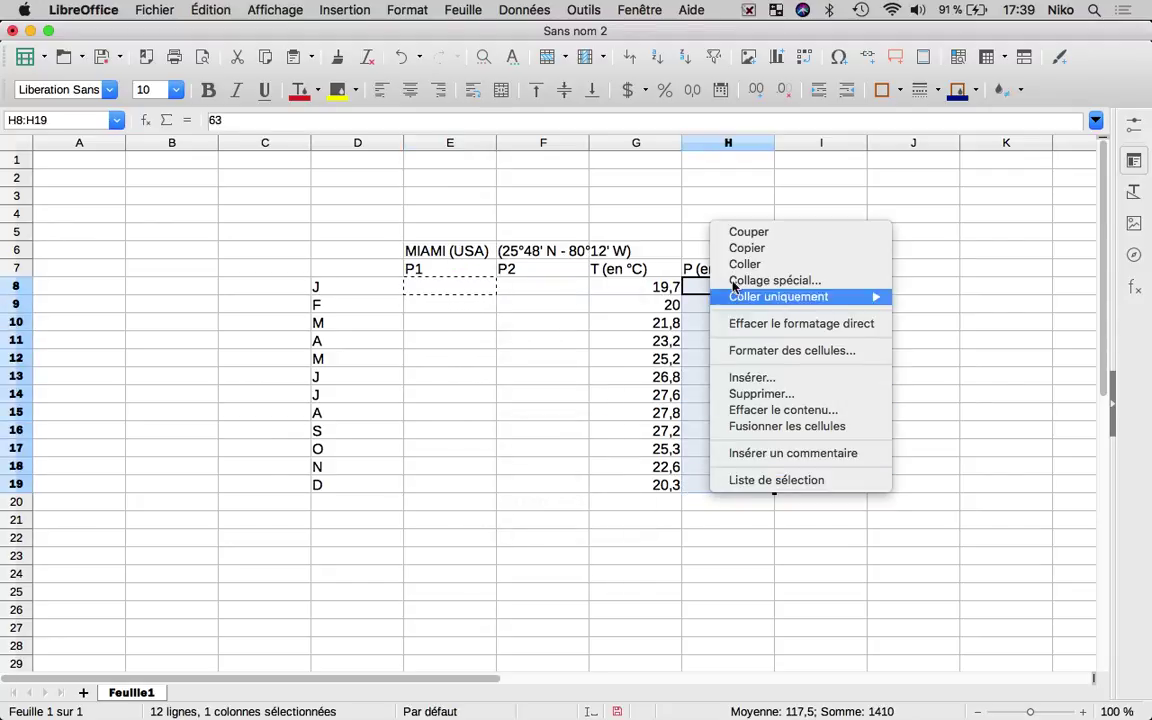
left_click(755, 248)
left_click(460, 290)
right_click(460, 290)
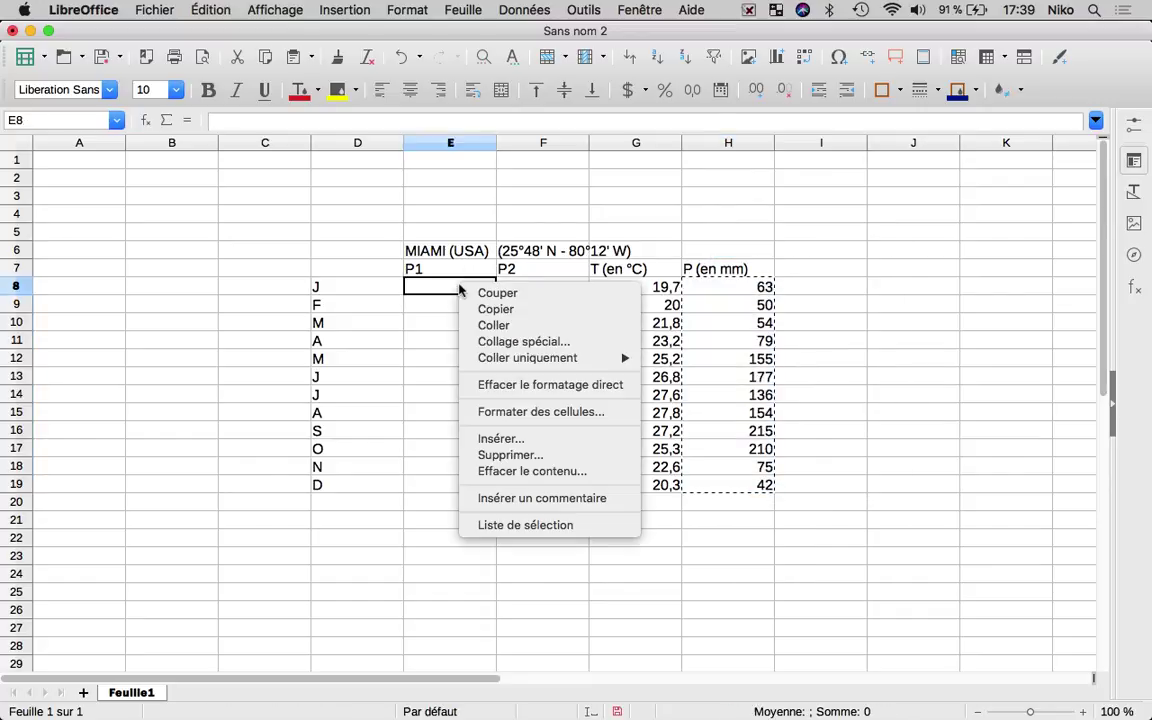
left_click(479, 325)
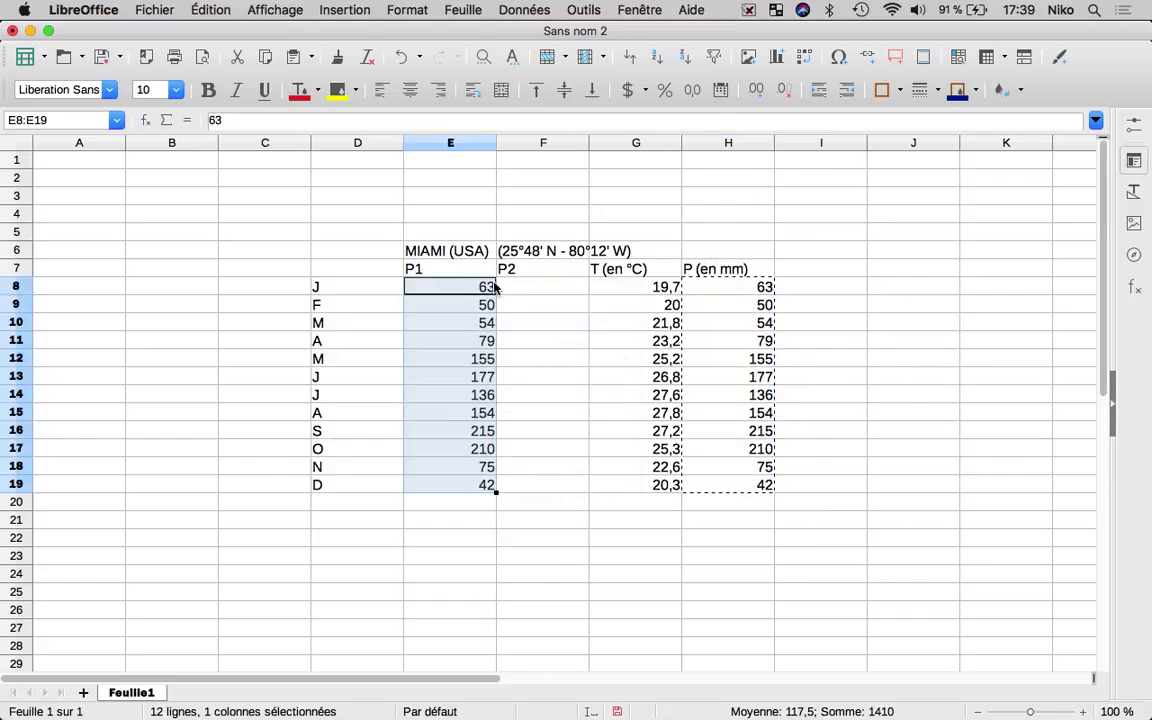
Cap the P1 values above 100 by setting each cell of E12:E17 to 100
left_click(475, 366)
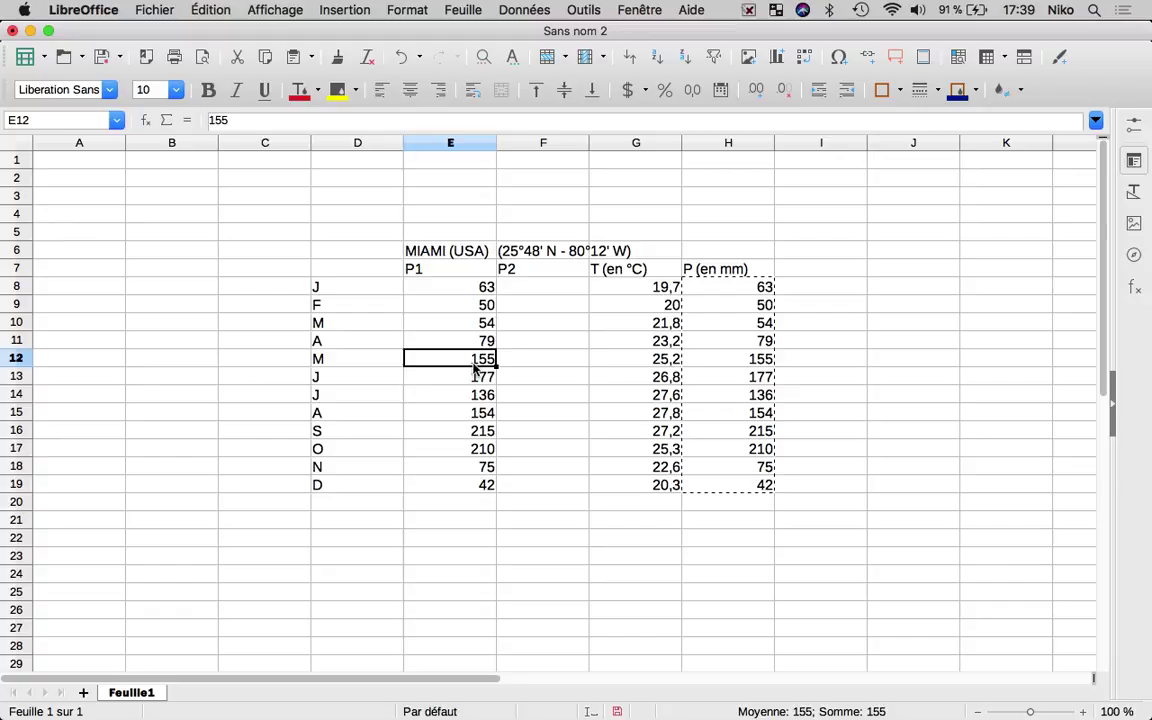
type("100")
key("Return")
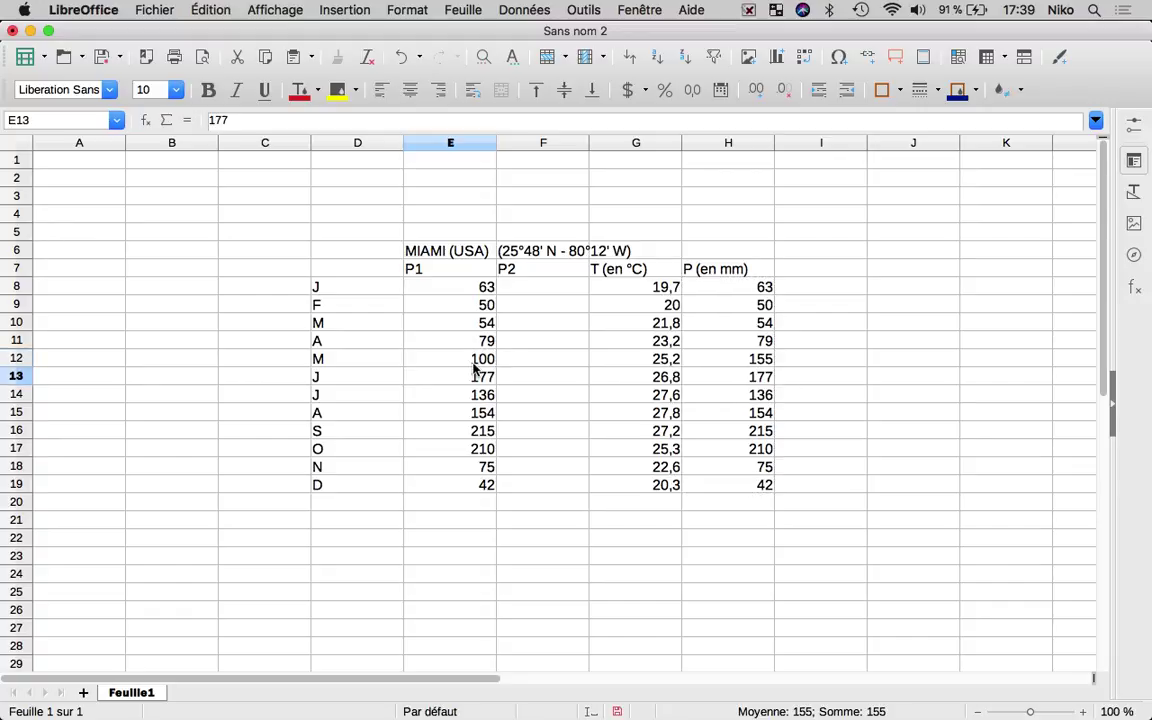
type("100")
key("Return")
type("100")
key("Return")
type("100")
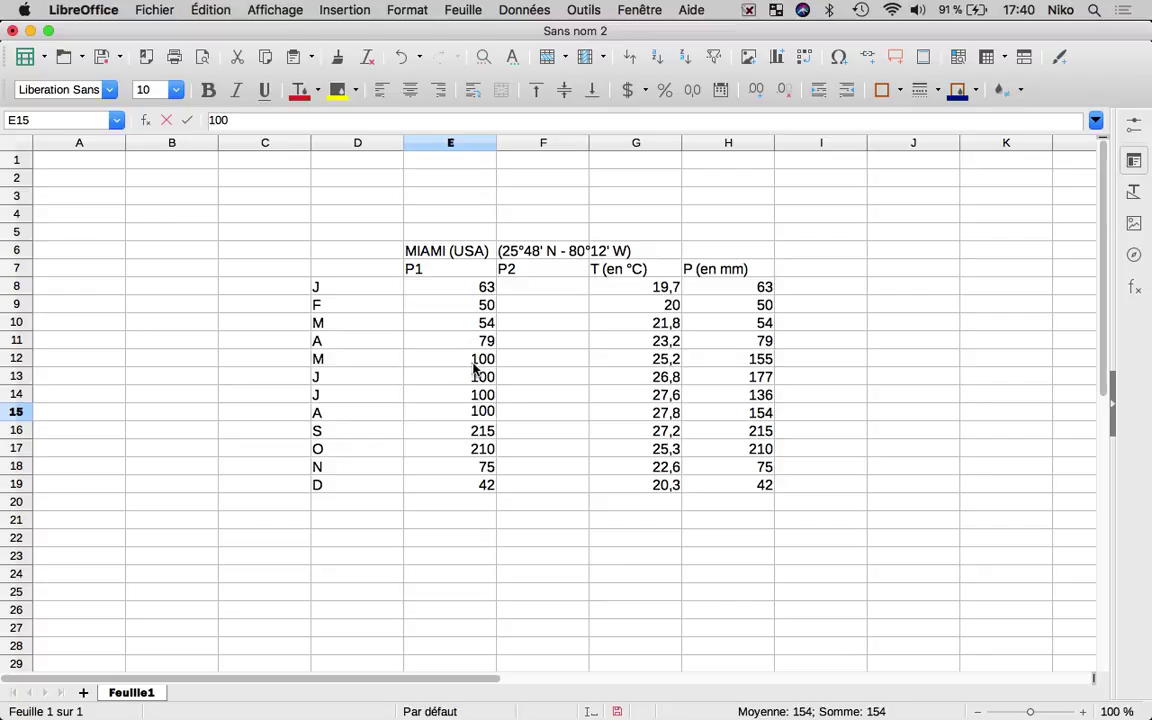
key("Return")
type("100")
key("Return")
type("100")
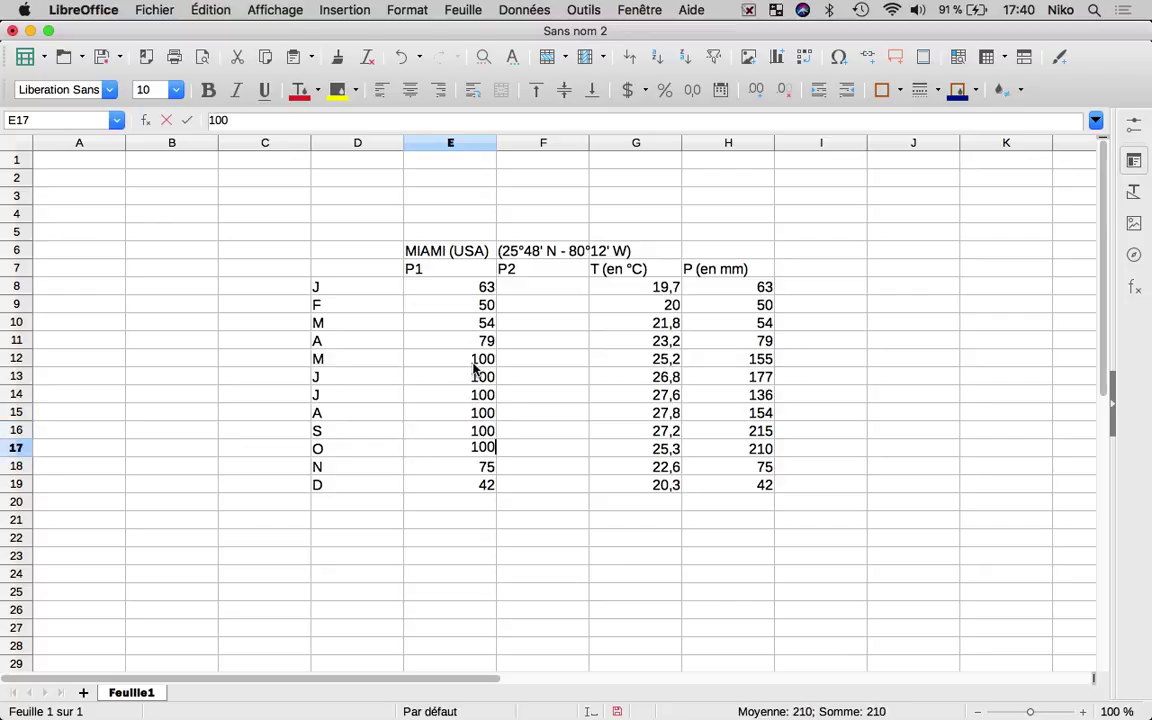
key("Return")
left_click(964, 357)
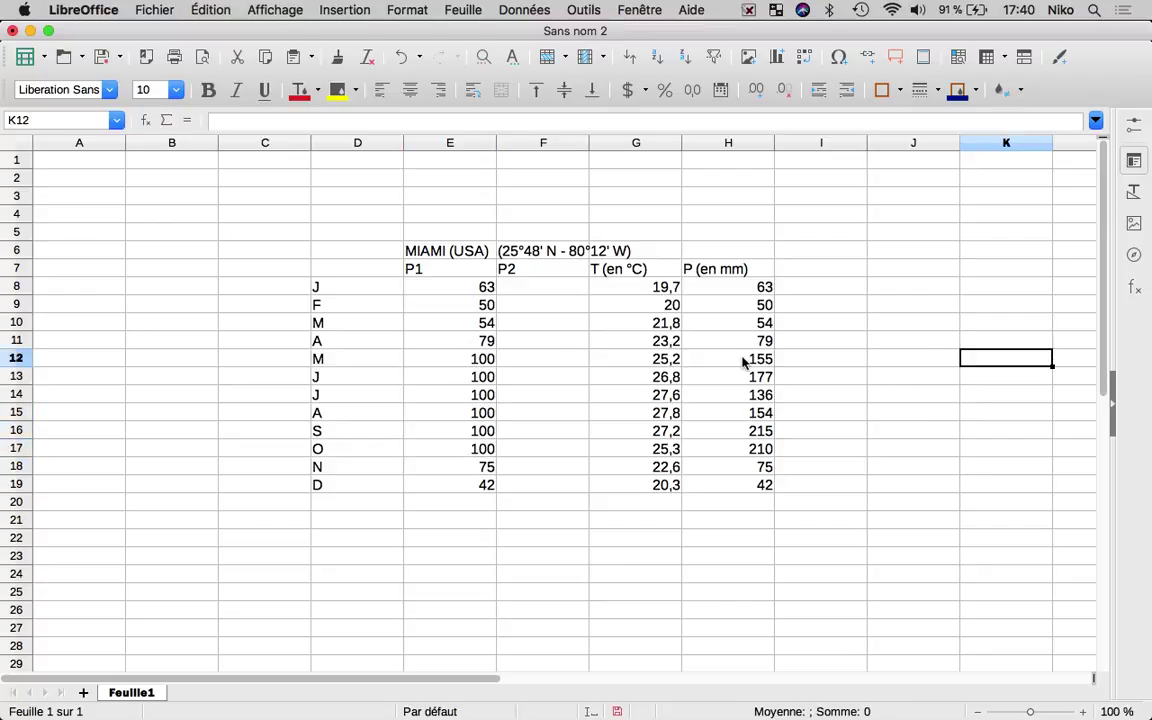
Enter the formula =(H8-100)/5 in the first P2 cell, F8
left_click(550, 288)
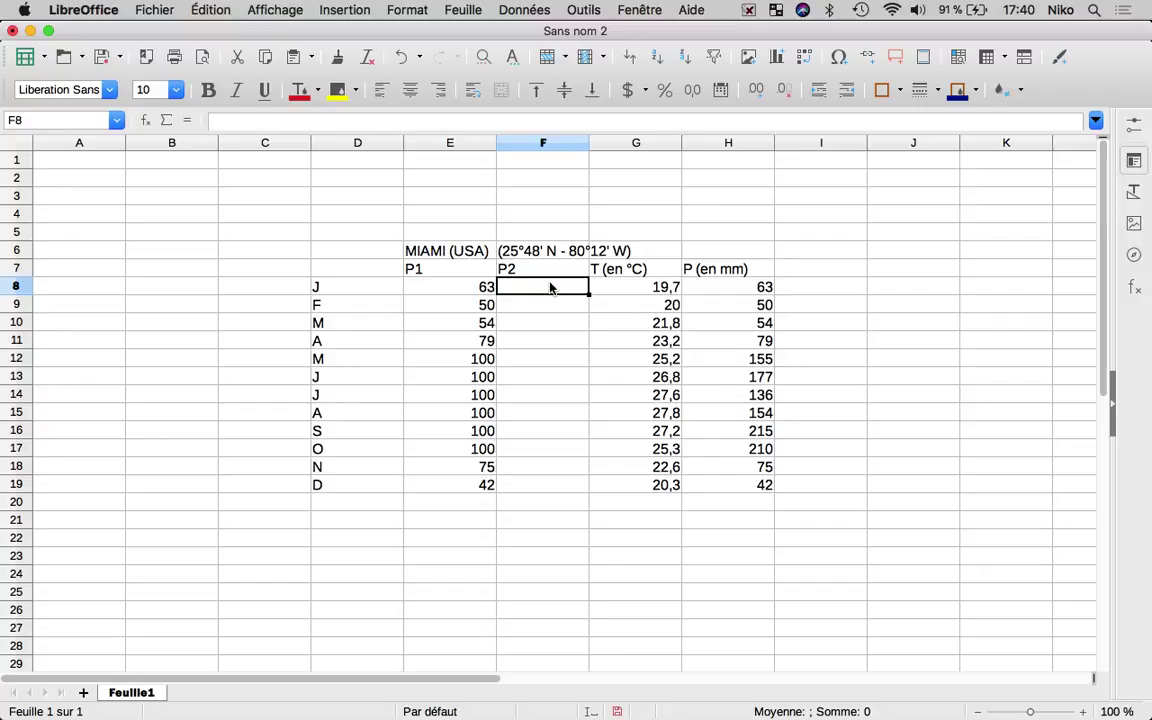
type("=(")
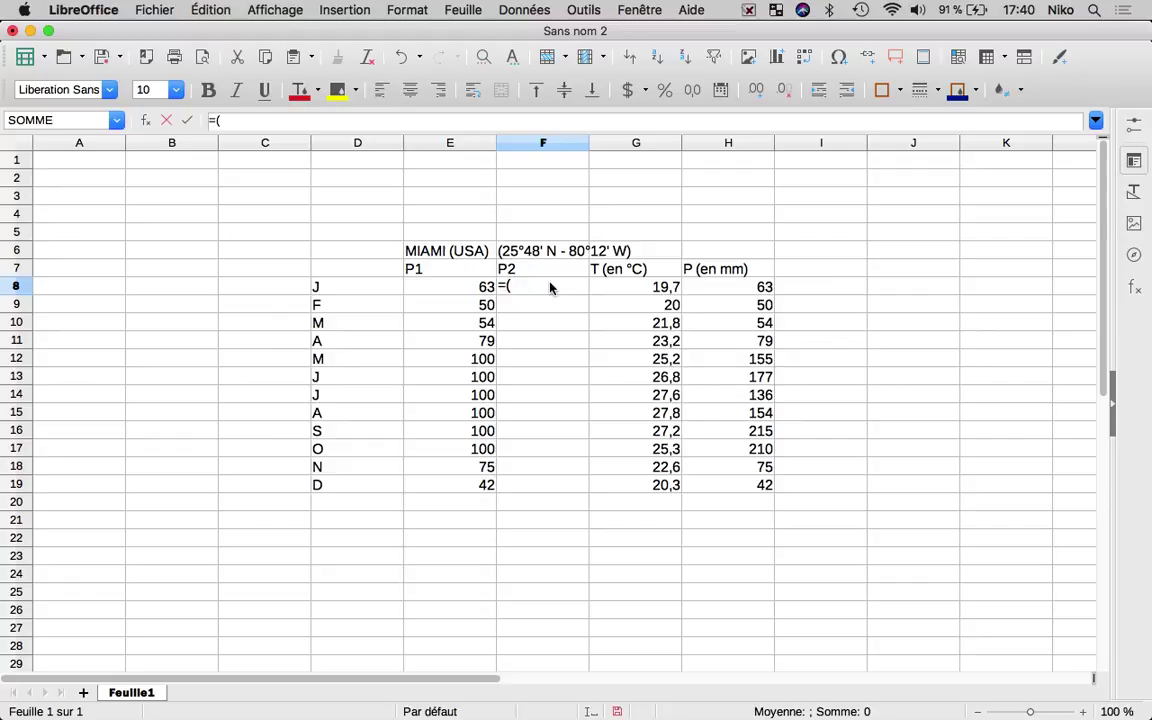
key("Right")
key("Right")
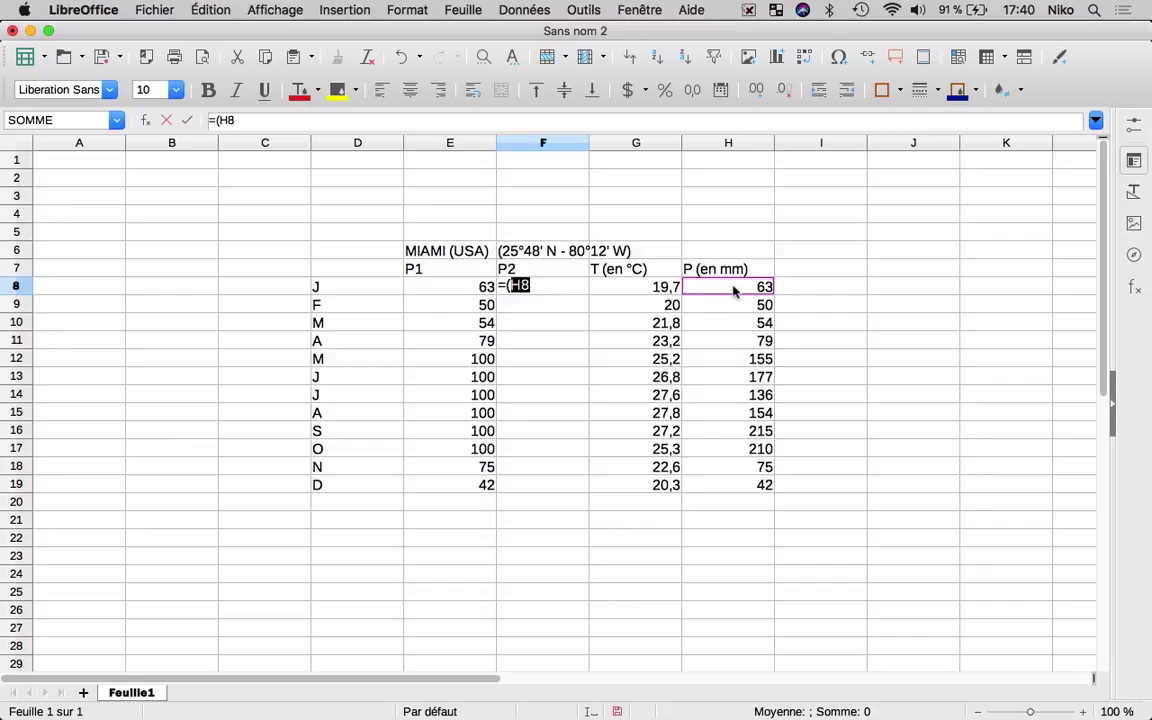
type("-100)/5")
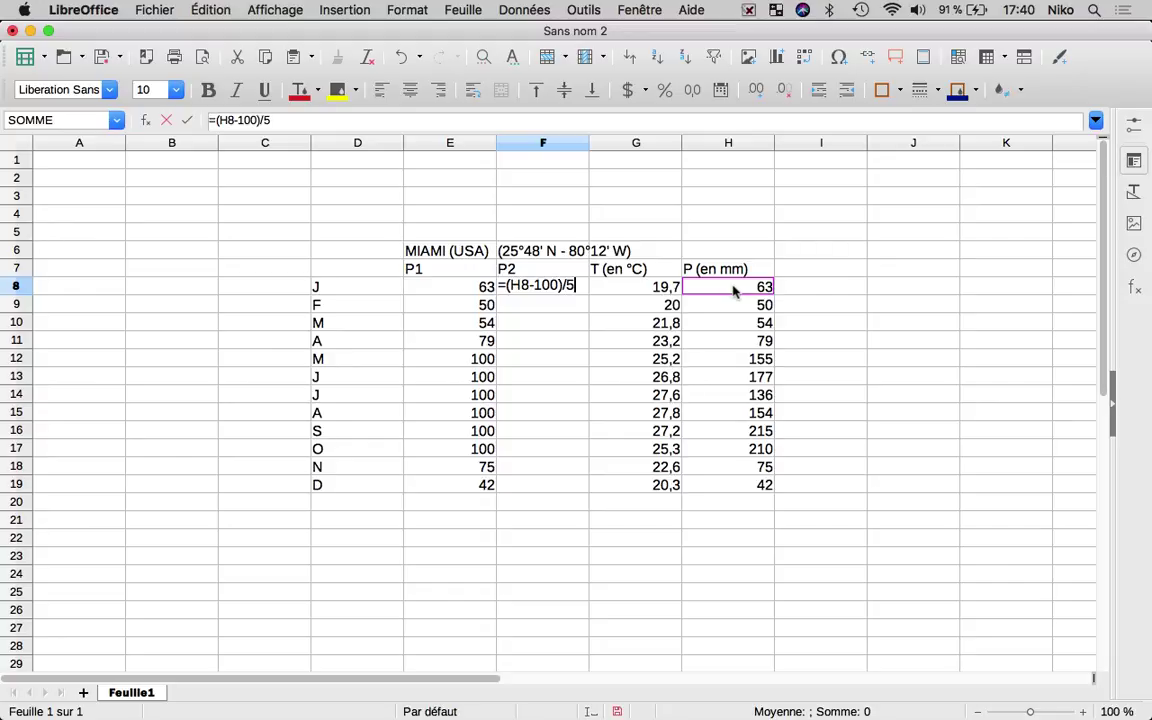
key("Return")
Fill the P2 formula from F8 down to F19
left_click(556, 284)
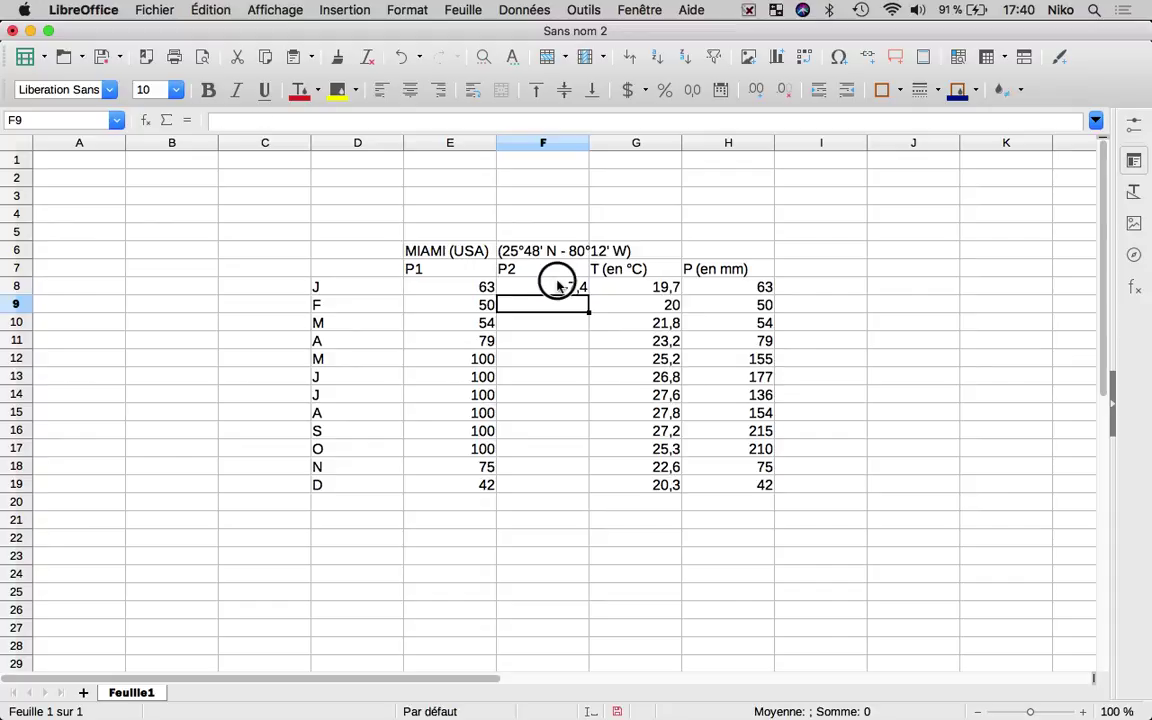
mouse_move(589, 293)
left_mouse_down()
mouse_move(586, 386)
mouse_move(586, 297)
left_mouse_up()
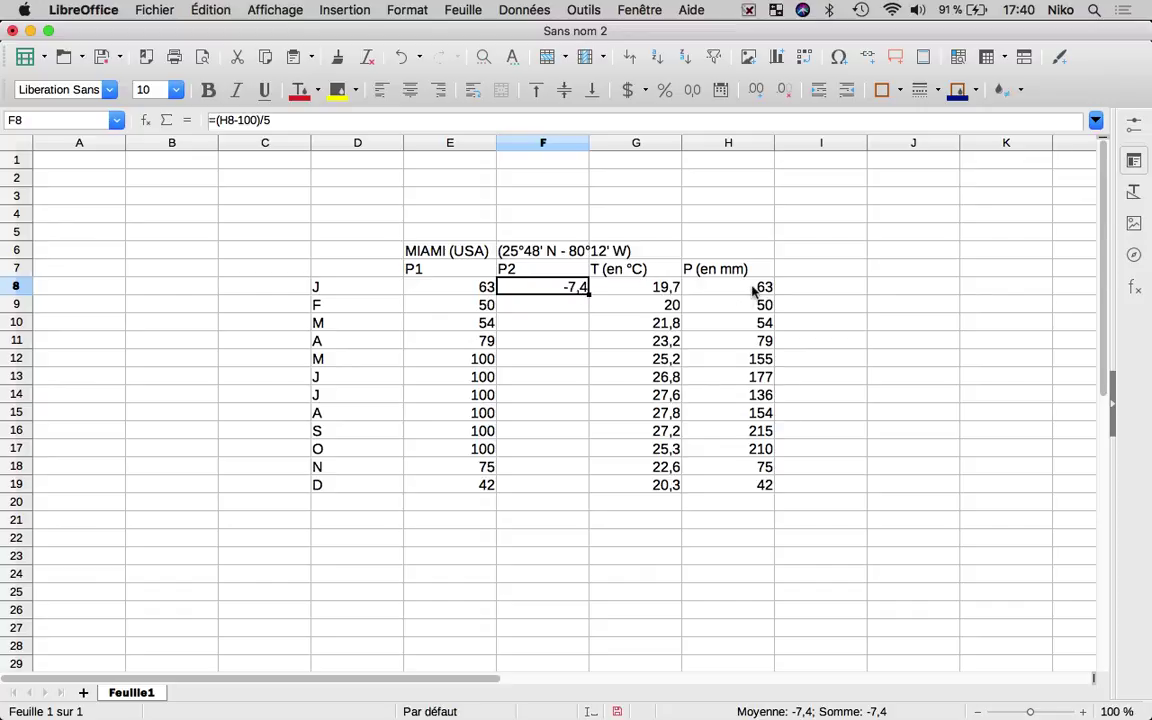
left_click_drag(589, 293, 586, 480)
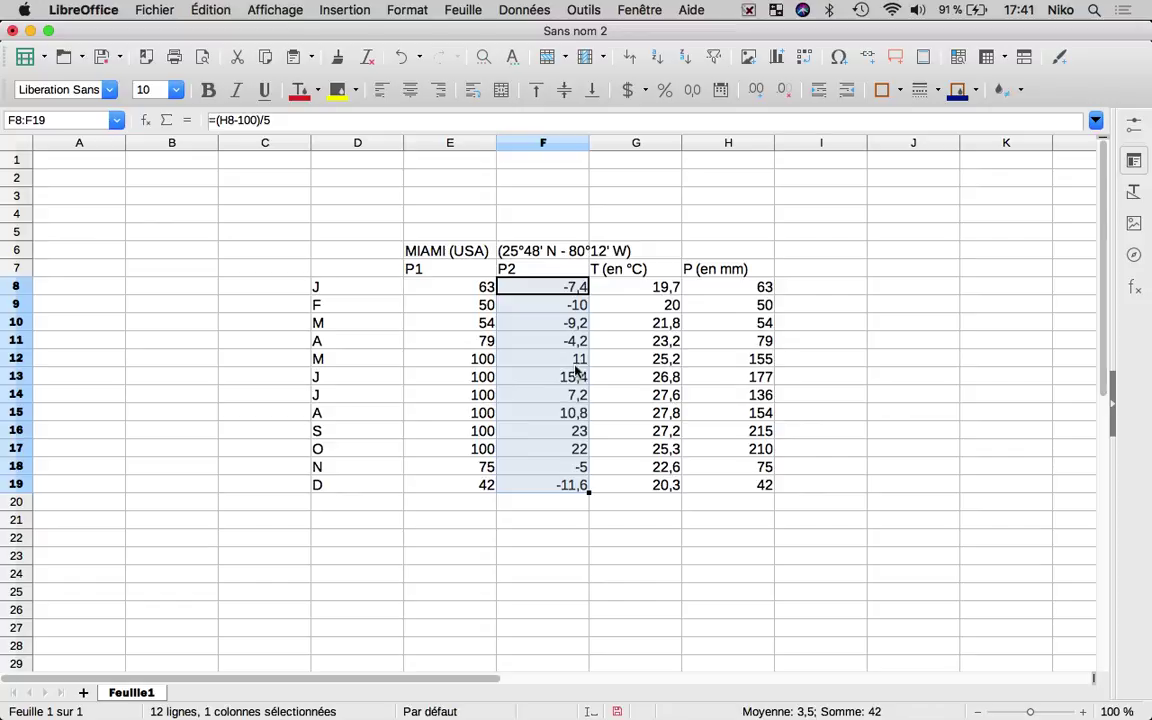
Replace the negative P2 results in F8:F11 and F18:F19 with 0
left_click(573, 287)
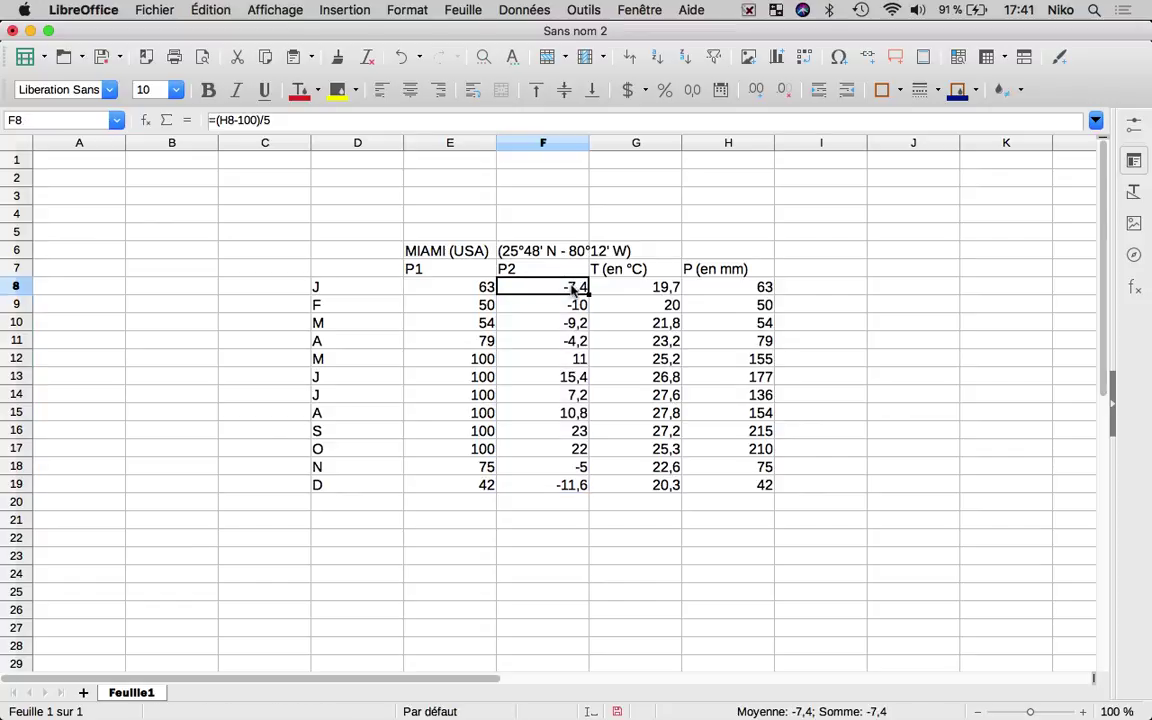
type("0")
key("Return")
type("0")
key("Return")
type("0")
key("Return")
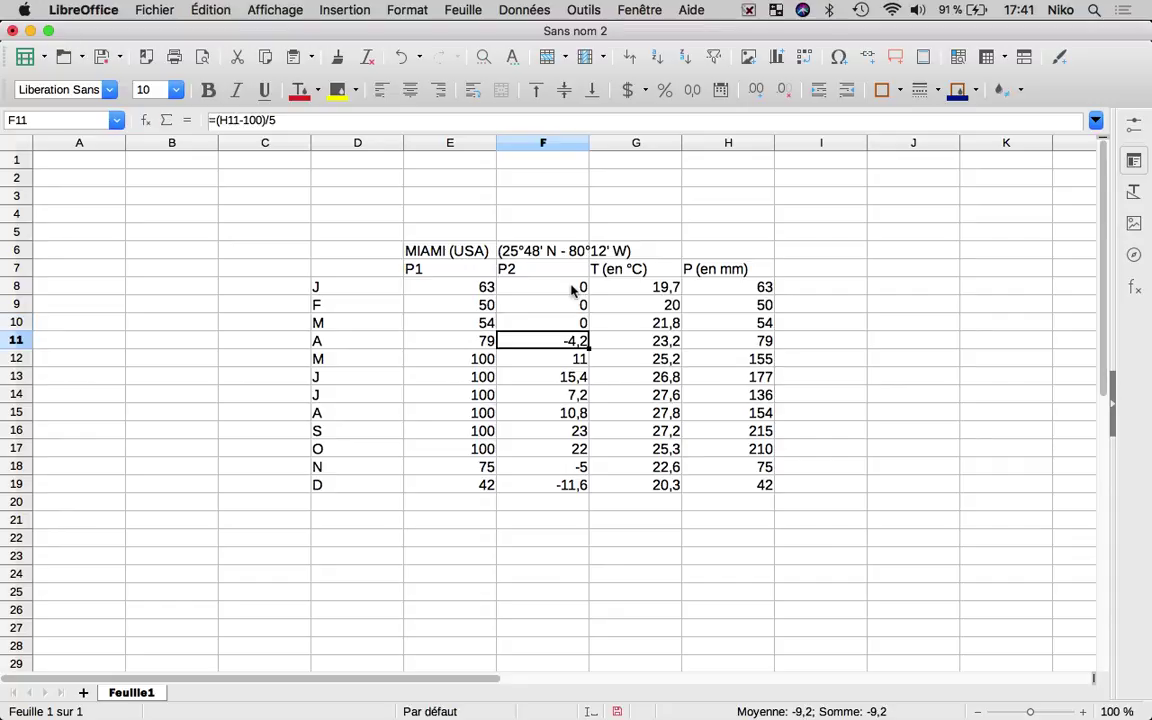
type("0")
key("Return")
key("Return")
key("Return")
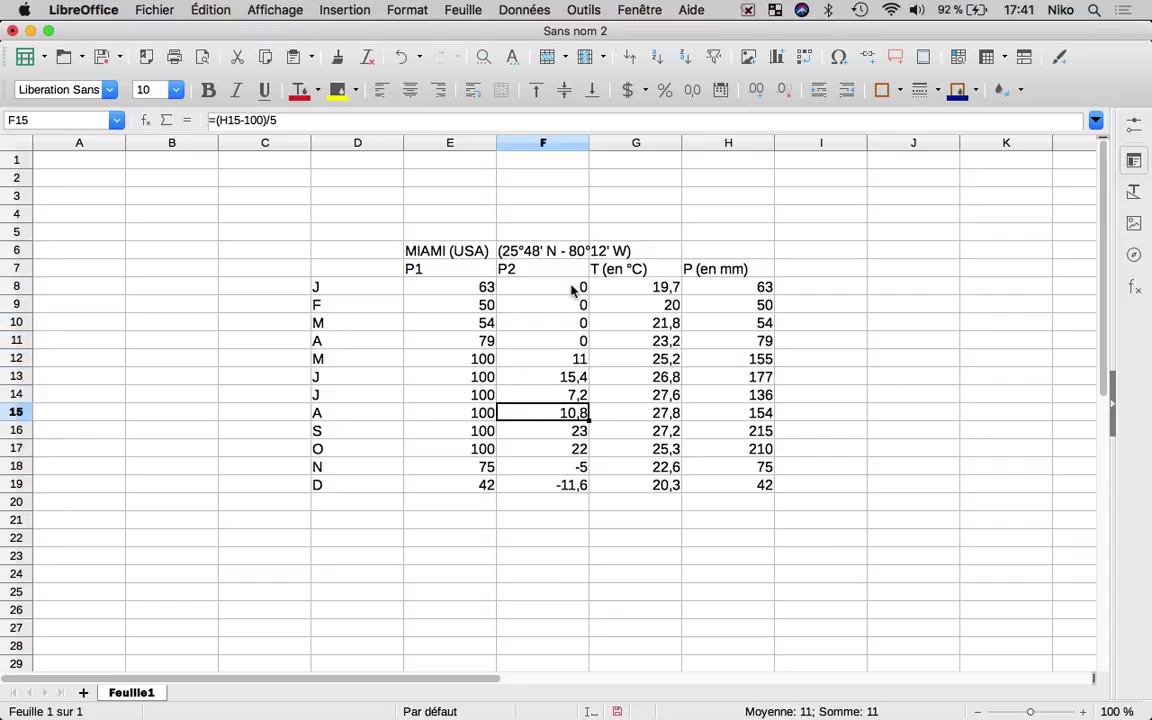
key("Return")
key("Return")
key("Return")
key("Return")
type("0")
key("Return")
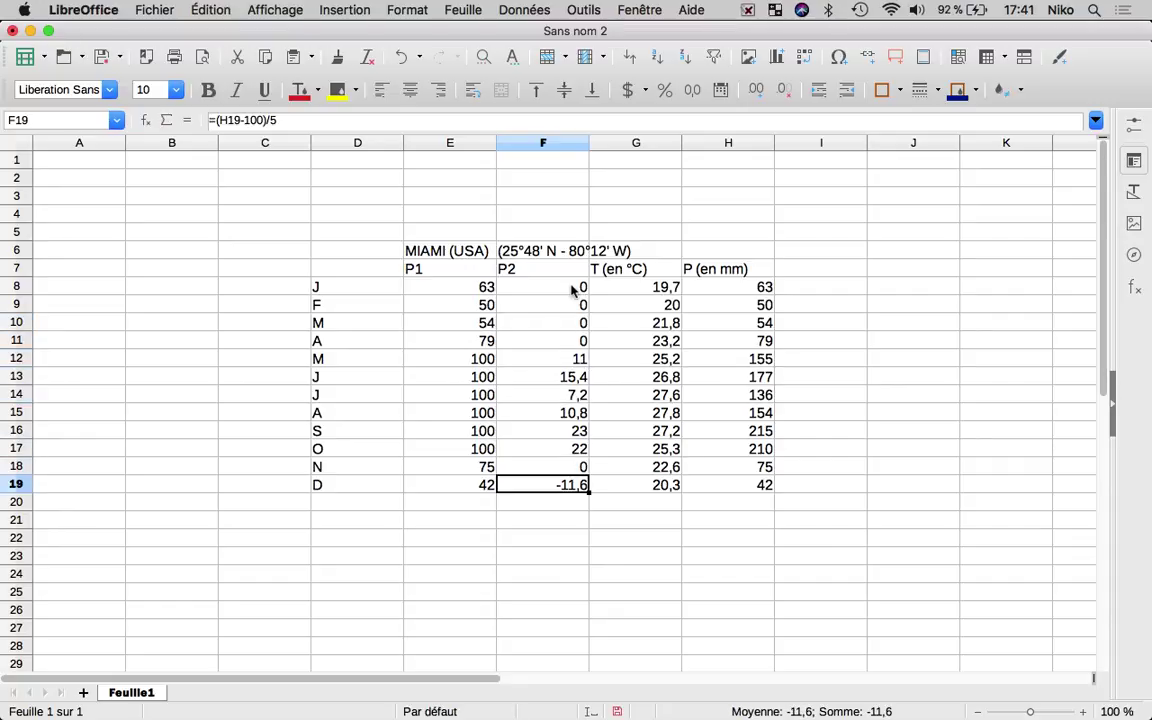
type("0")
key("Return")
left_click(838, 539)
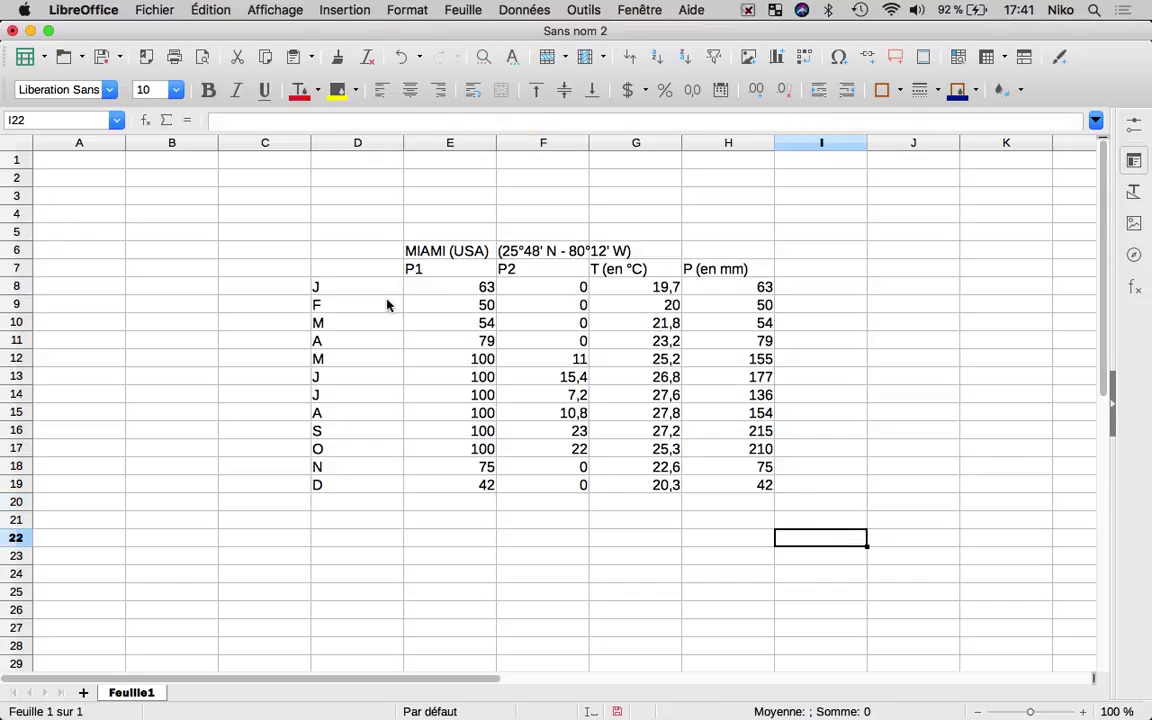
Insert a chart from D7:G19 using the stacked columns and lines type with one line
left_click(342, 270)
left_click_drag(342, 270, 637, 484)
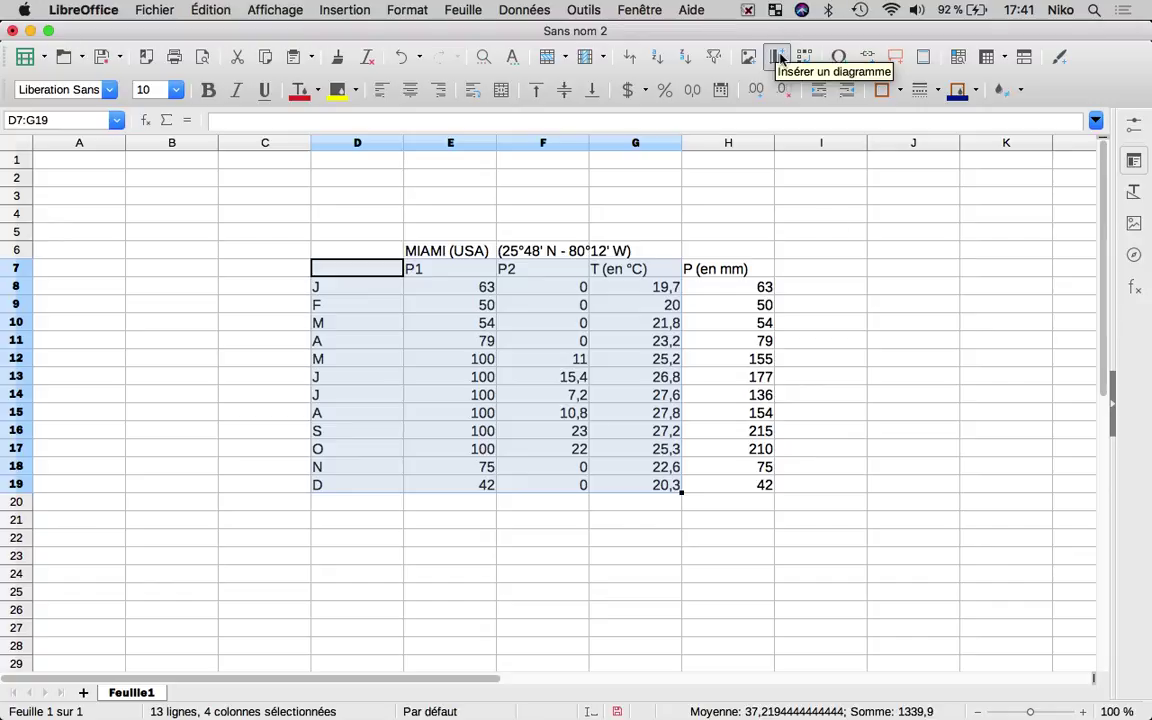
left_click(345, 10)
left_click(347, 70)
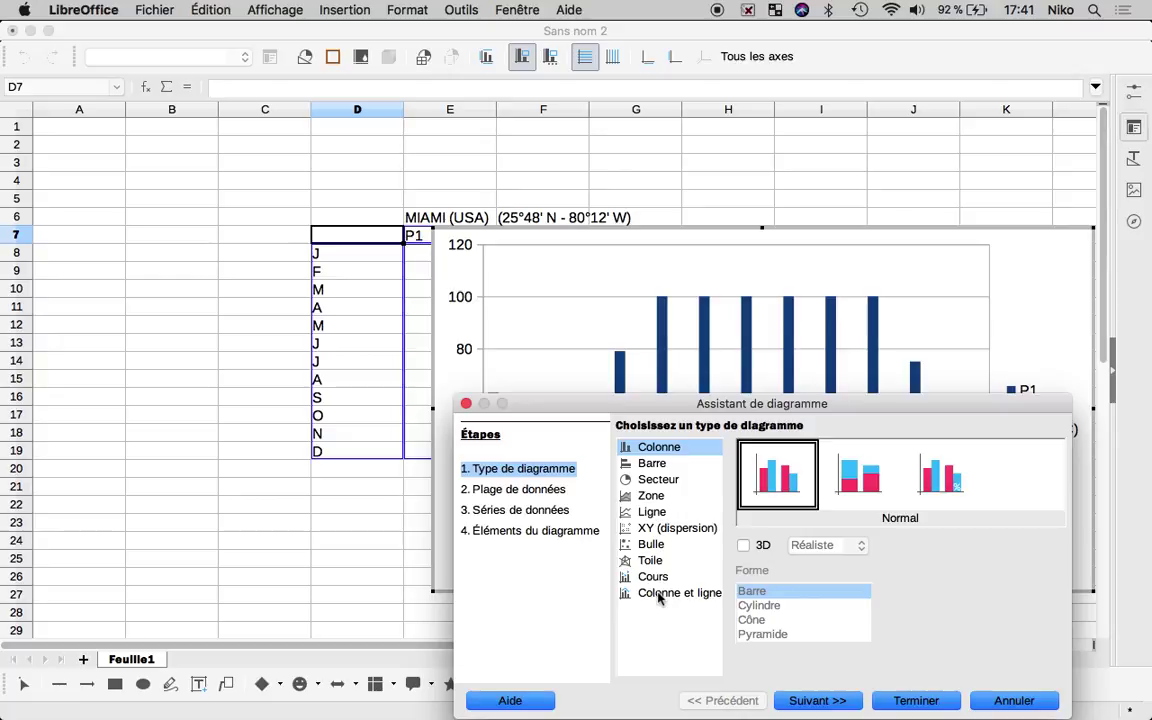
left_click(660, 595)
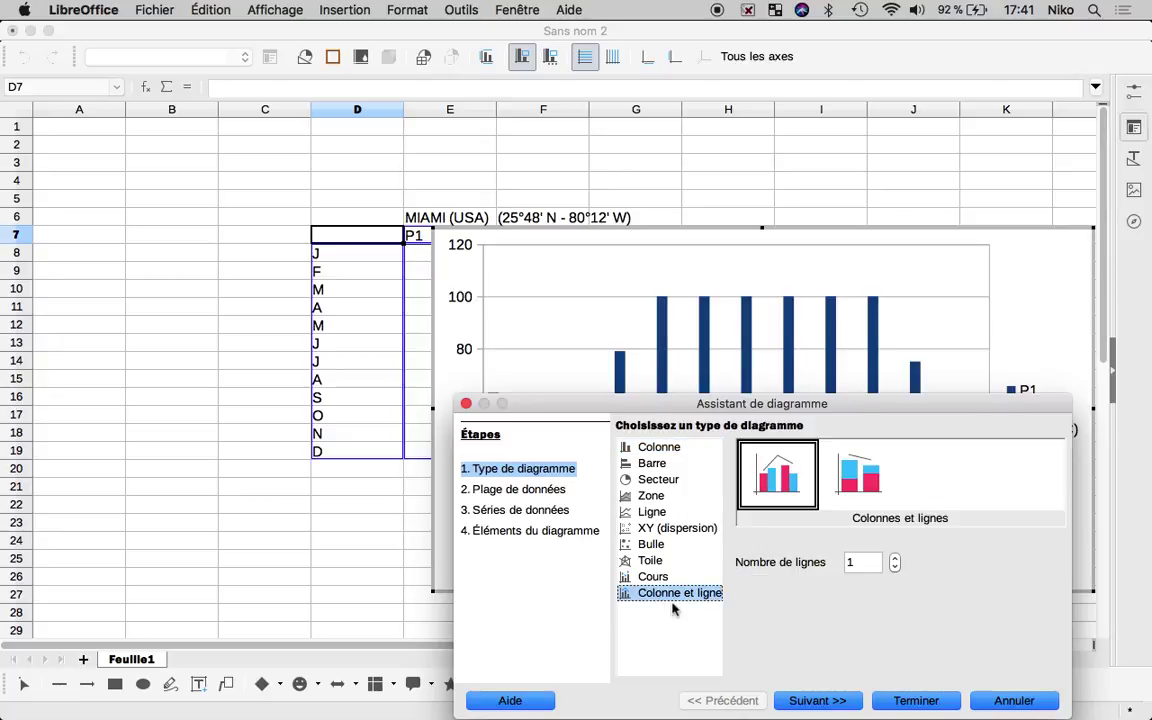
left_click(862, 477)
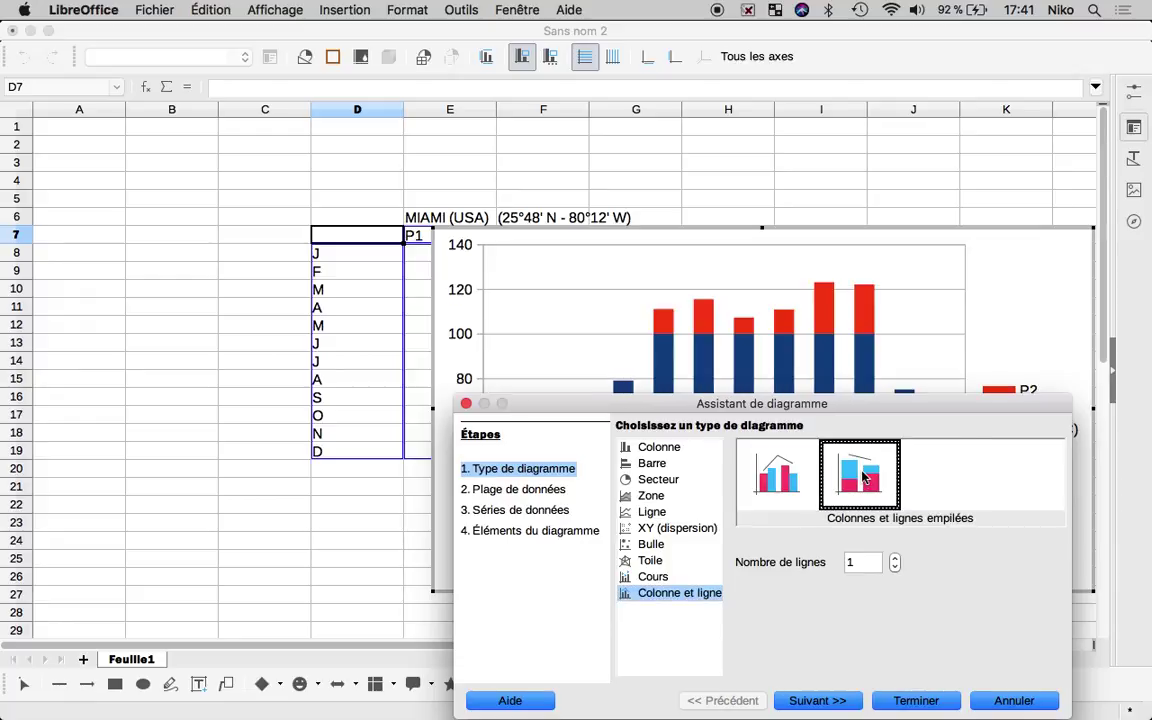
Title the chart "Diagramme Ombrothermique de Miami" and turn off its legend
left_click(533, 533)
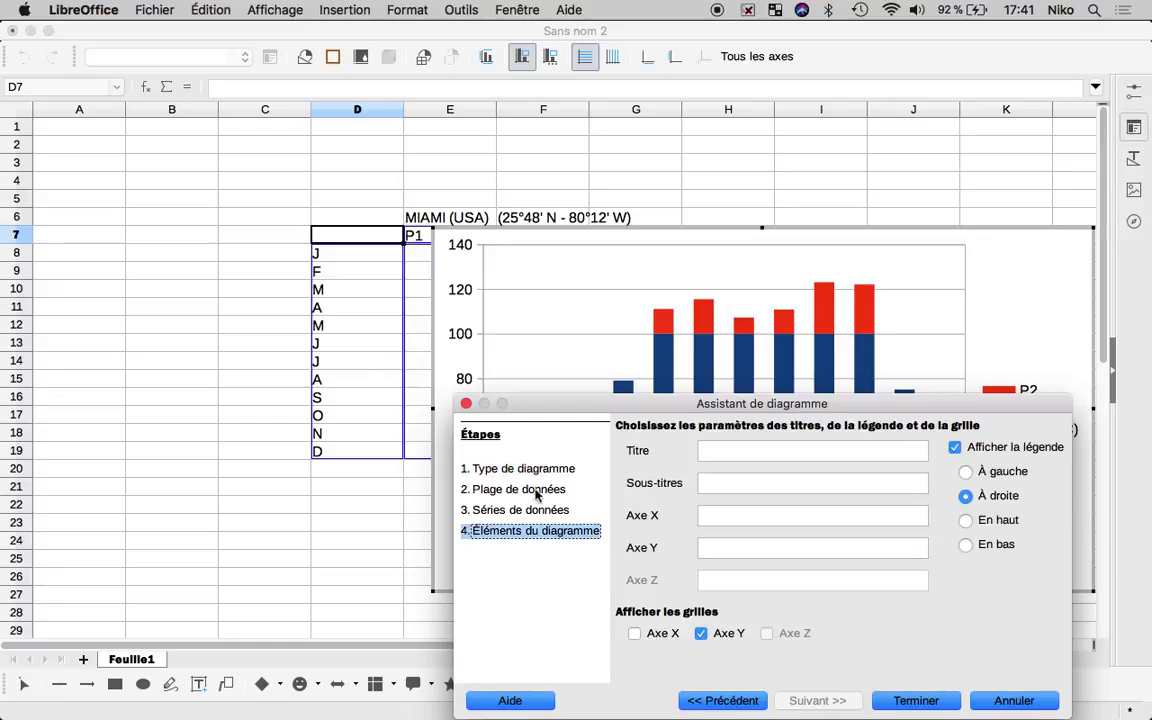
left_click(743, 450)
type("Diagramme")
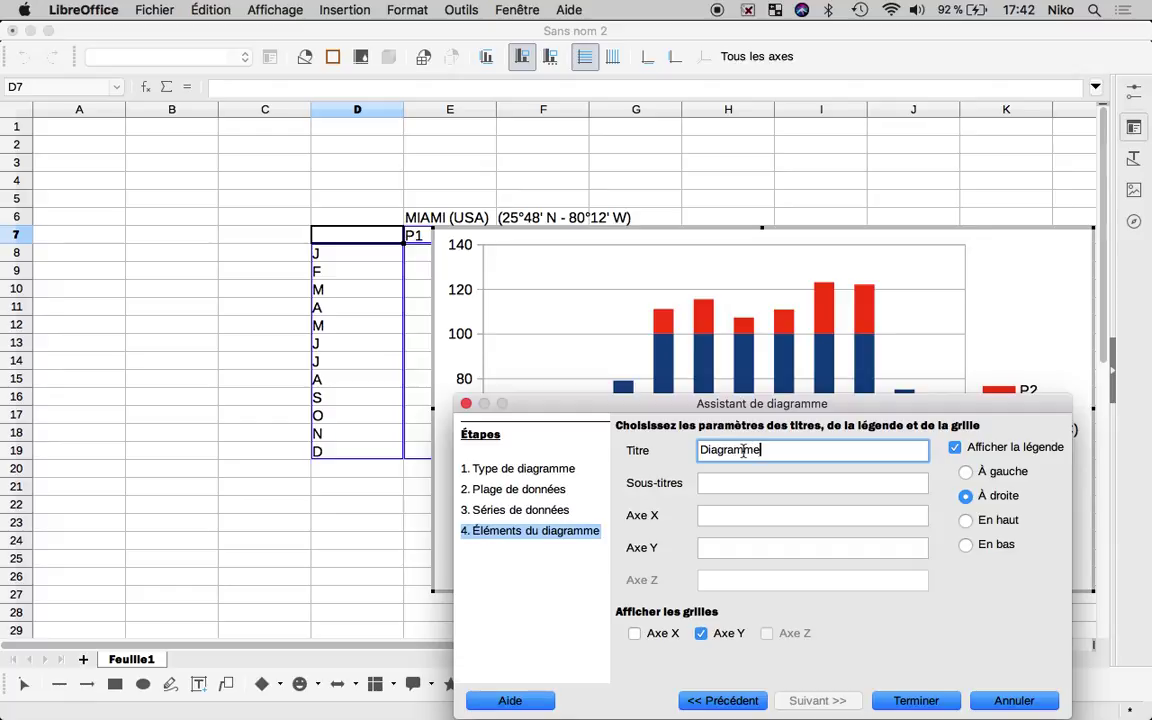
type(" Ombrothermique de Mi")
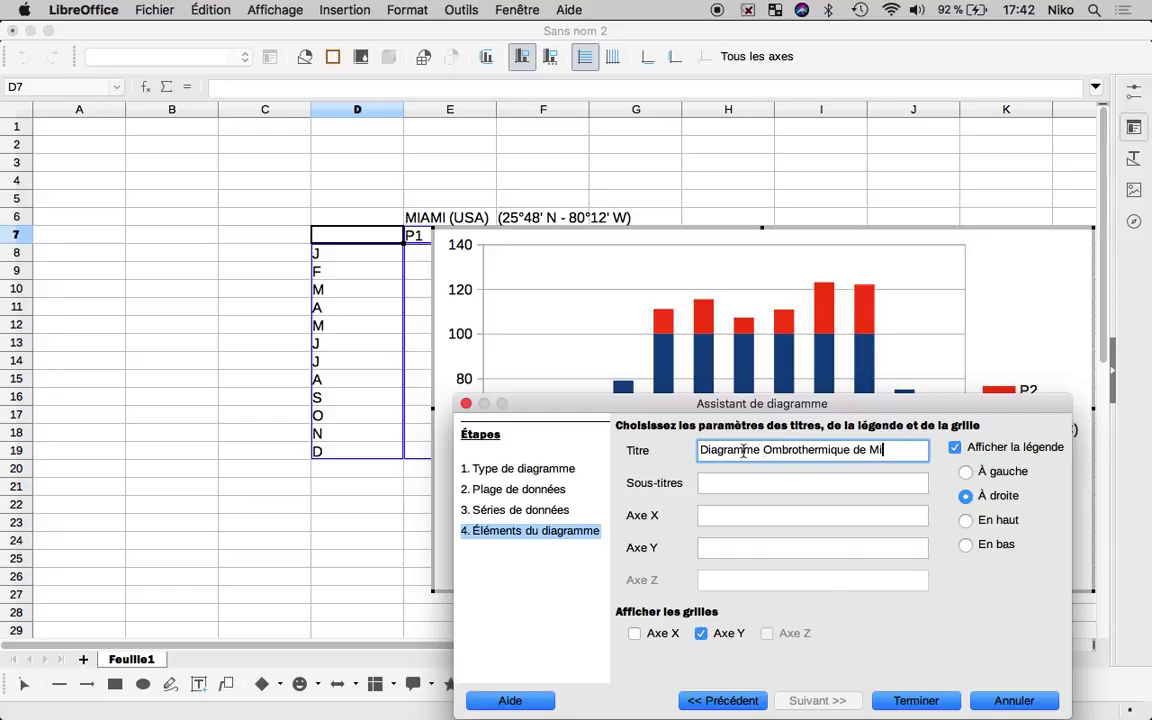
type("ami")
left_click(955, 449)
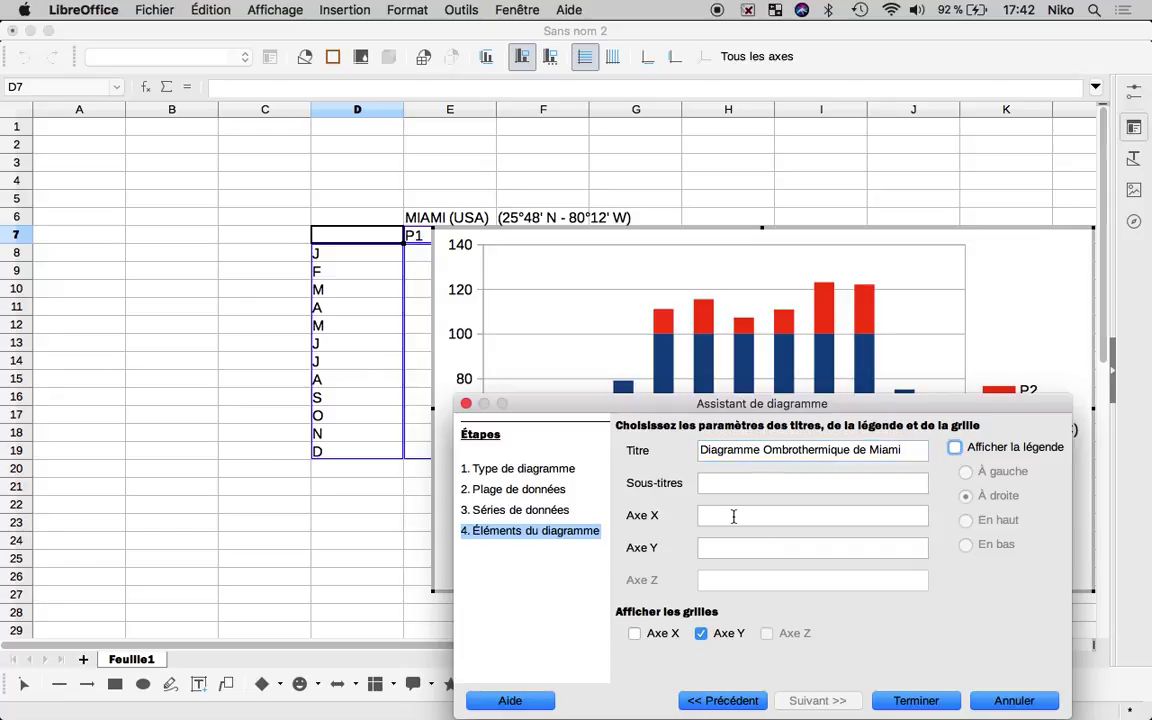
Add the subtitle "(25°N - 80°O)" and the Y axis title "Températures (°C)", and finish creating the chart
left_click(735, 483)
type("(")
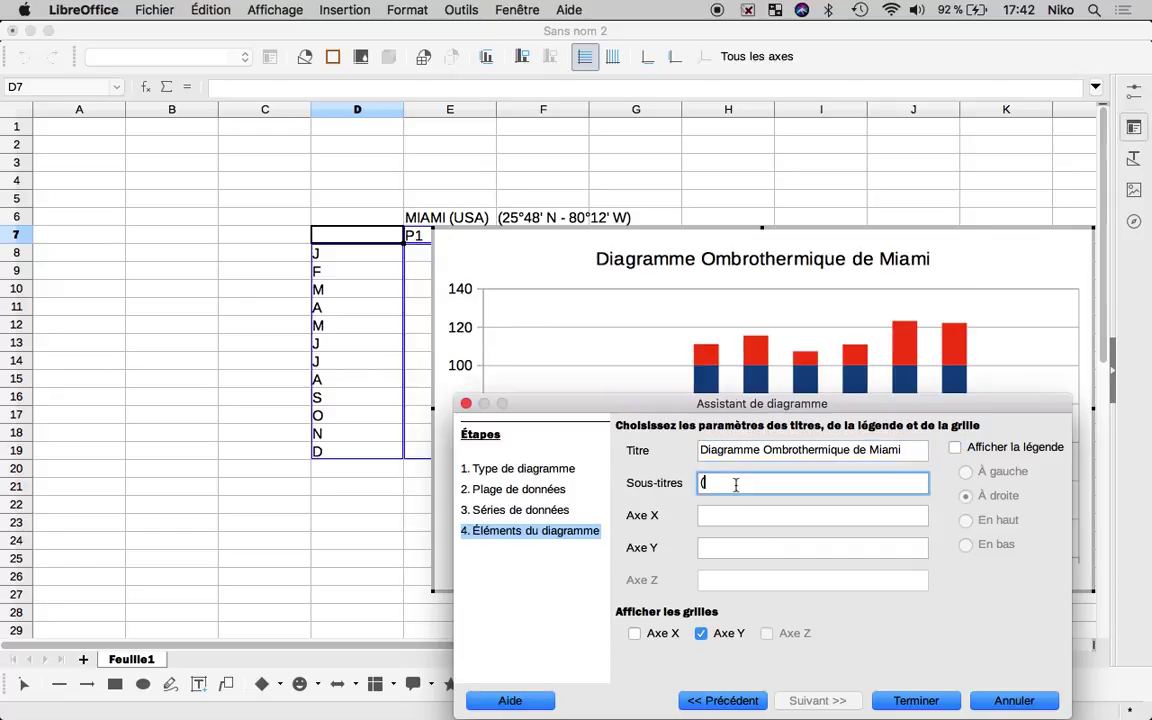
type("25")
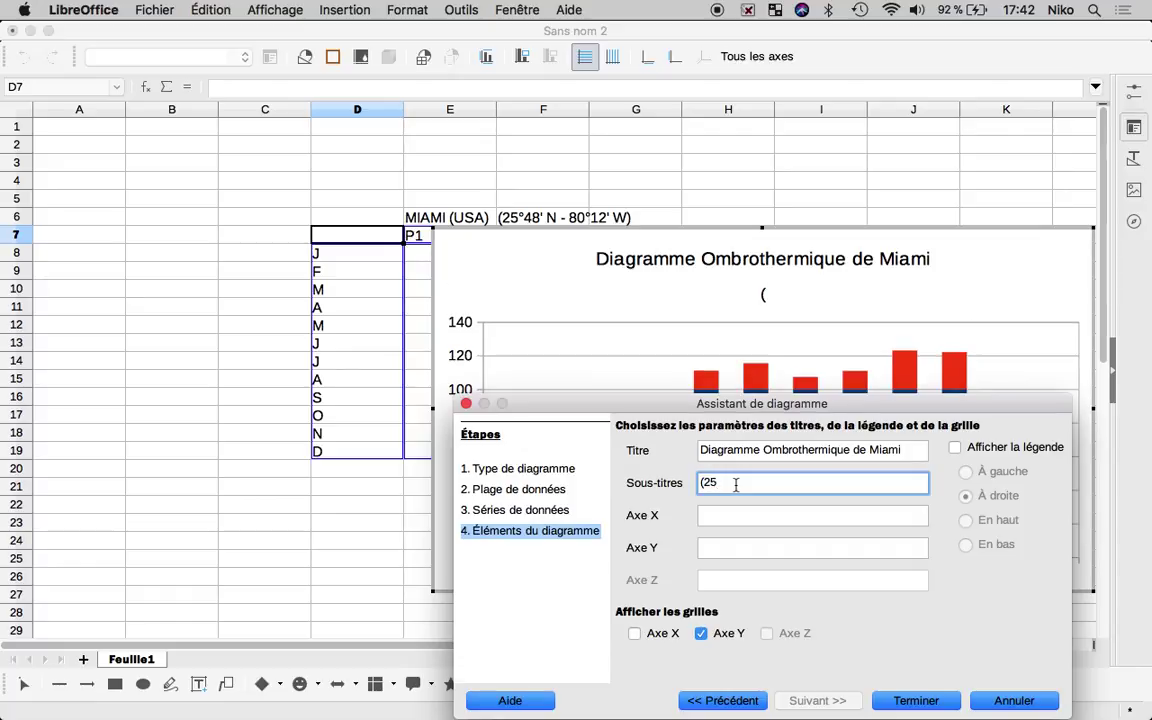
type("°N - 80°O)")
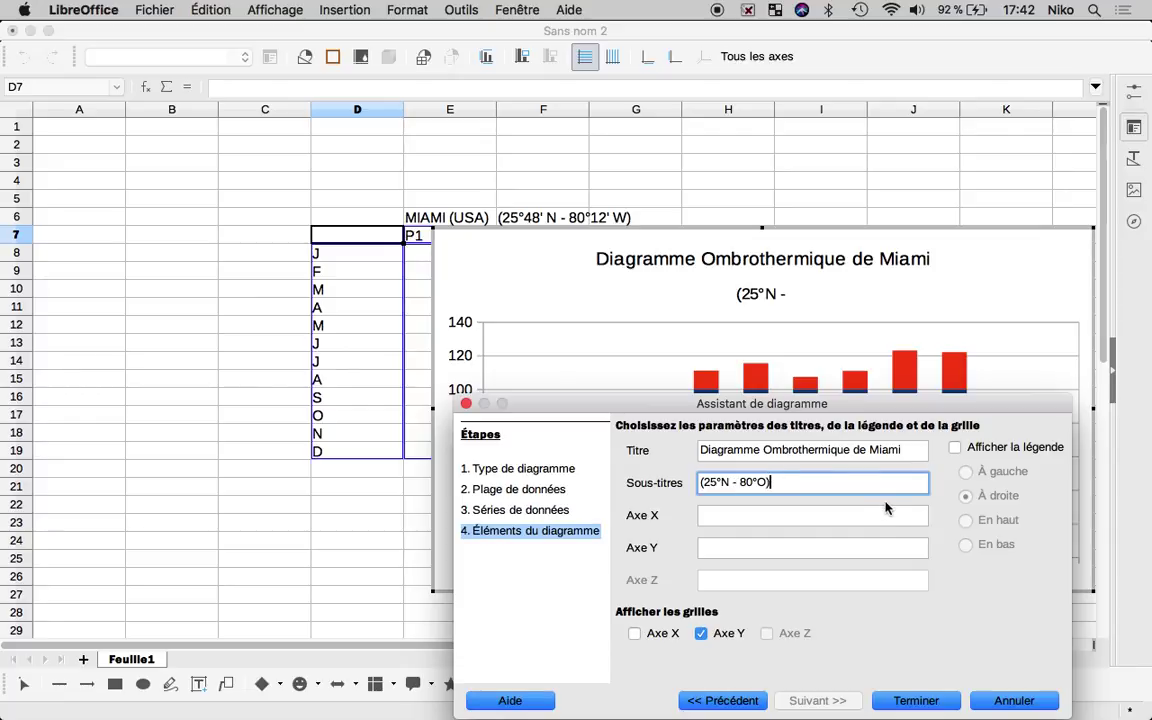
left_click(755, 551)
type("Températures (°C)")
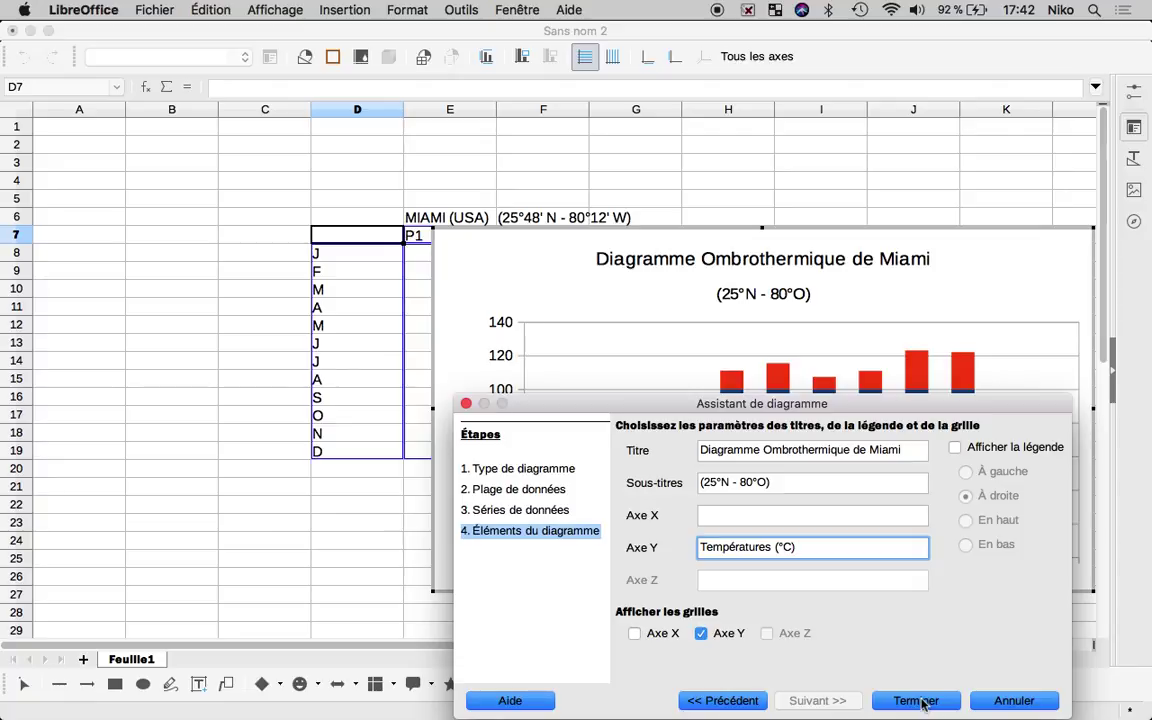
left_click(920, 701)
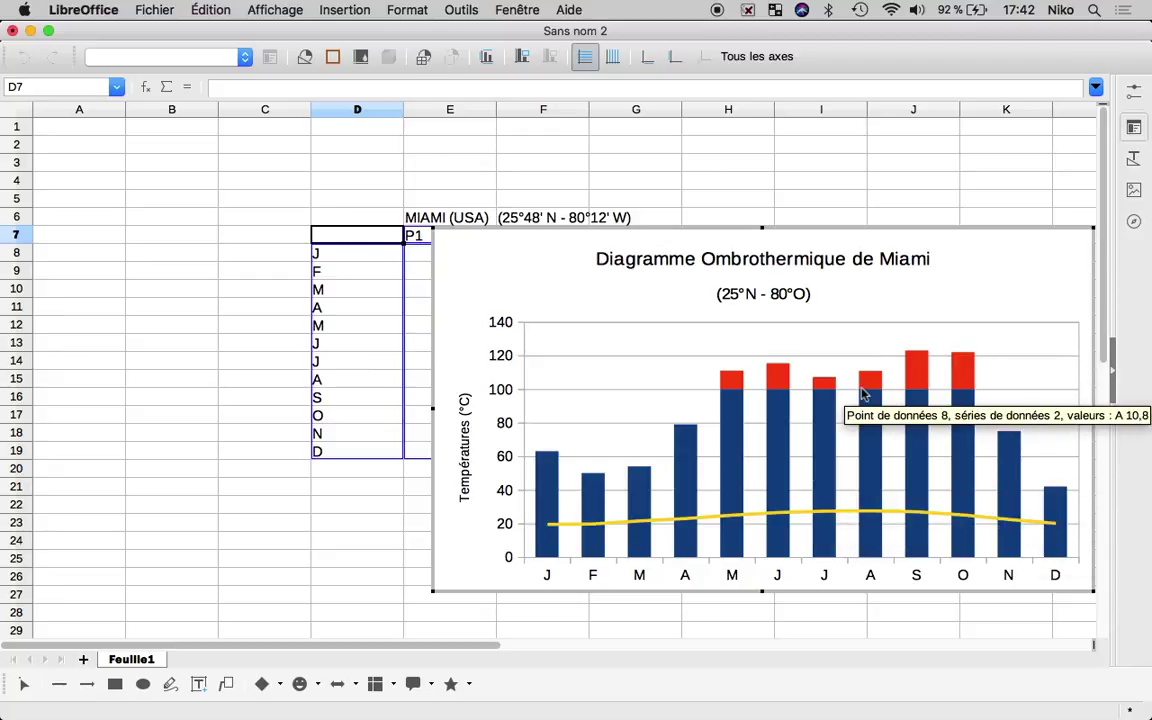
Align the P2 data series to the secondary Y axis with a spacing of 0 %
left_click(740, 386)
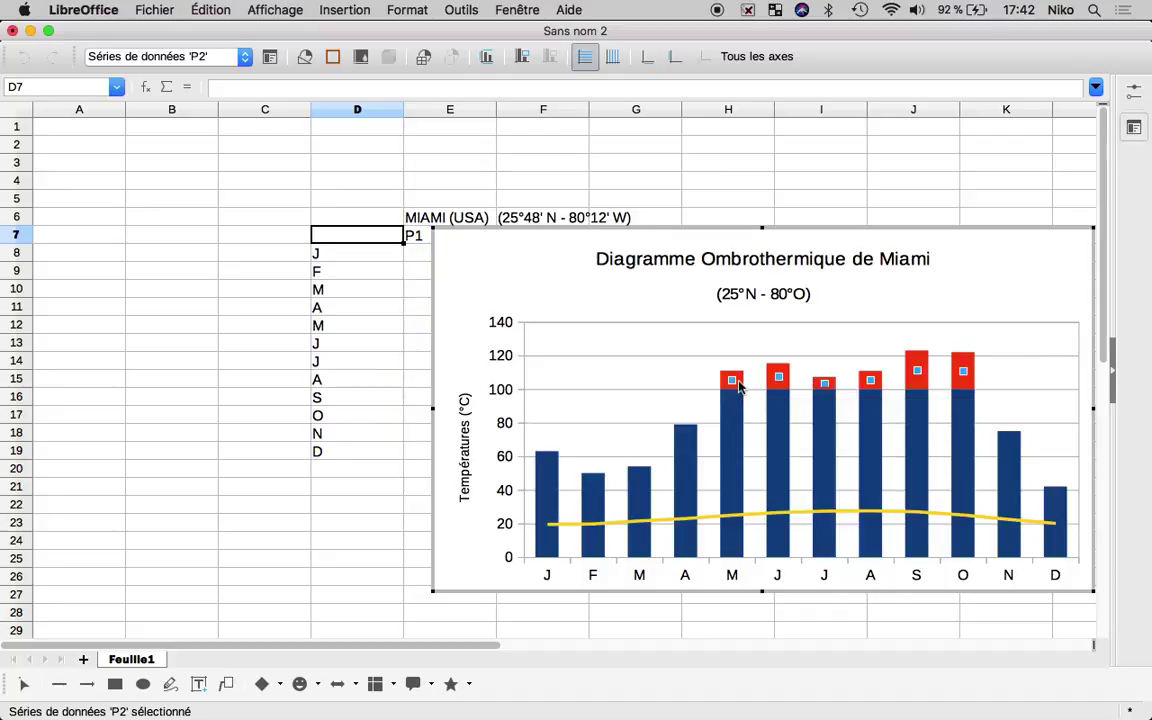
double_click(738, 386)
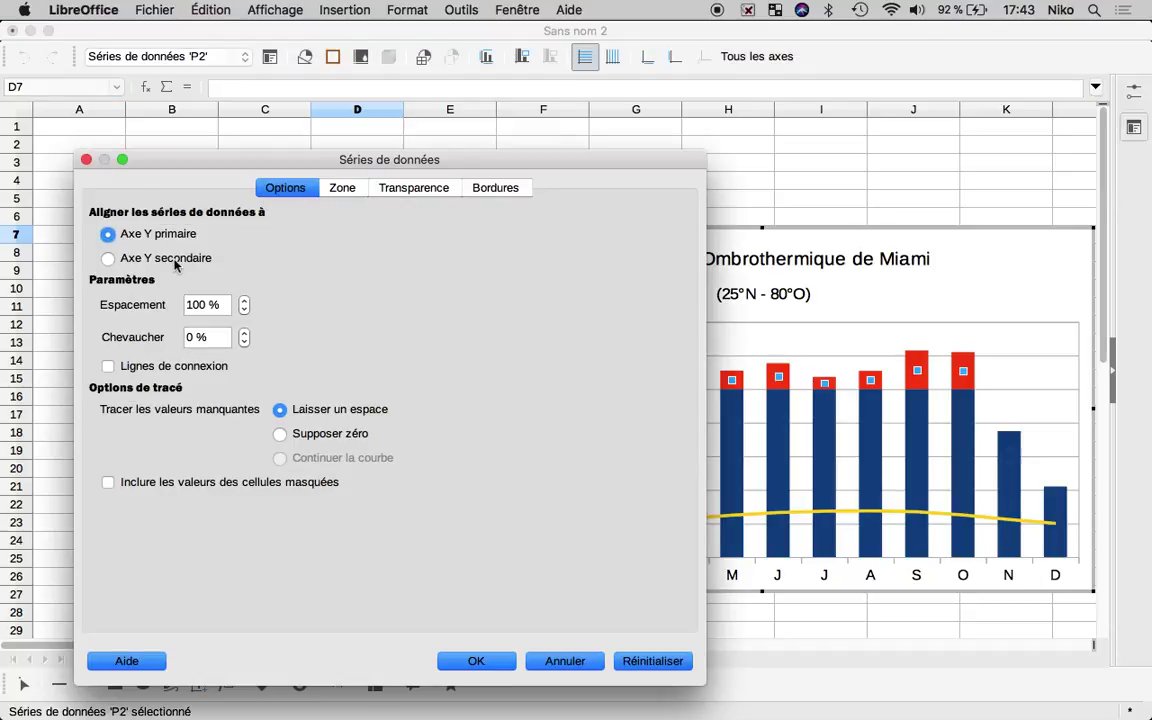
left_click(175, 262)
key("Tab")
type("0 %")
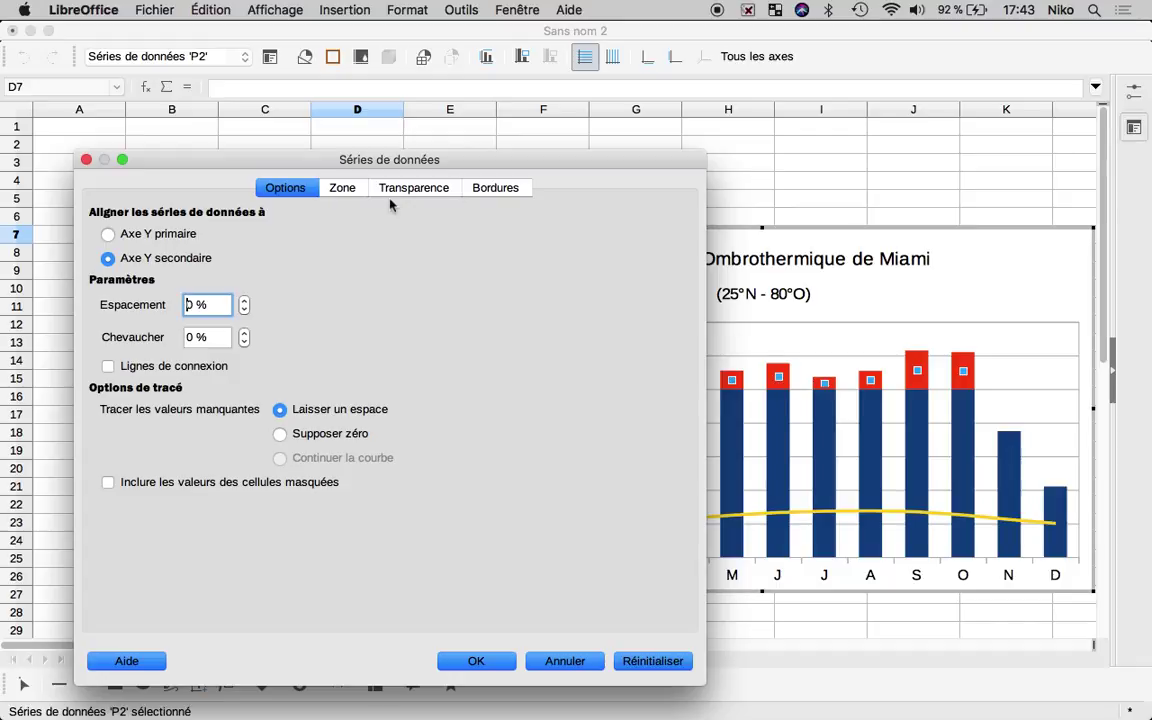
Fill the P2 columns with the blue 0066b3 and apply the series settings
left_click(350, 191)
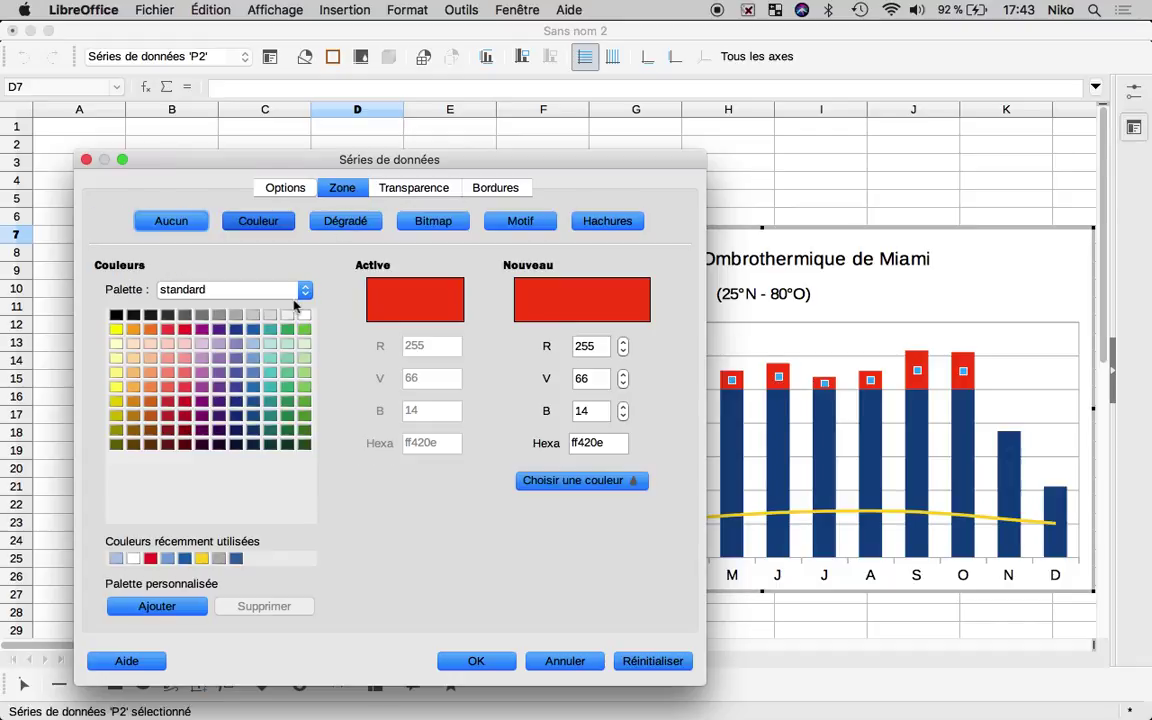
left_click(253, 329)
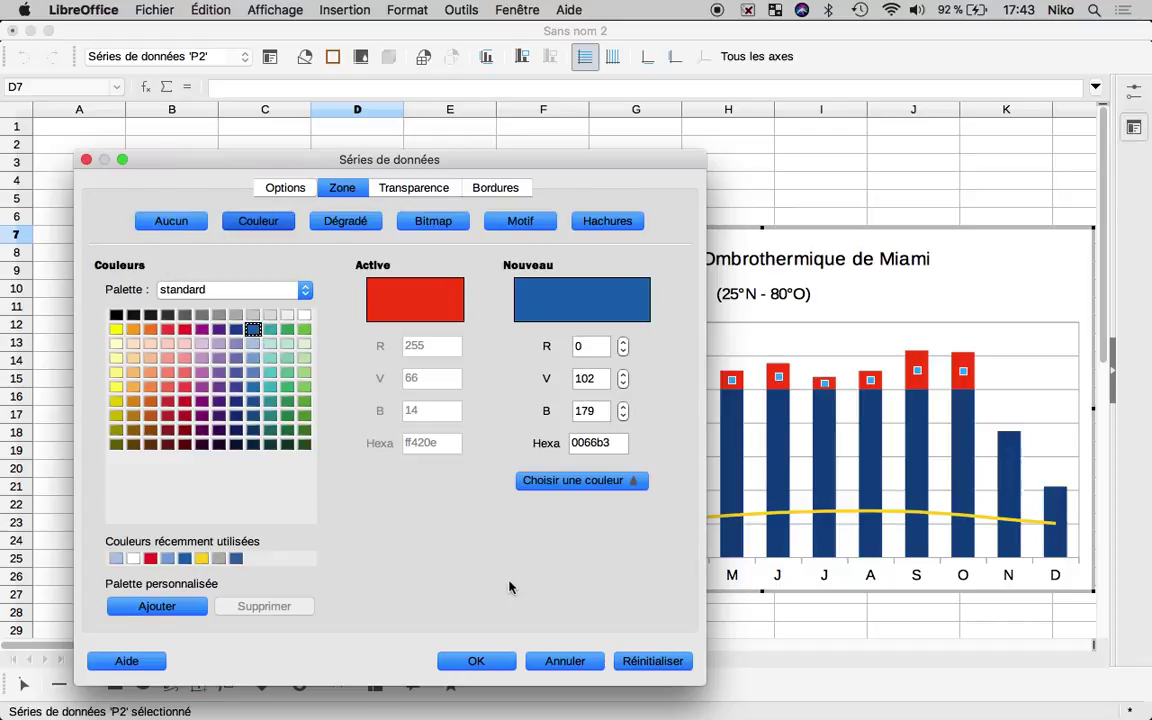
left_click(489, 662)
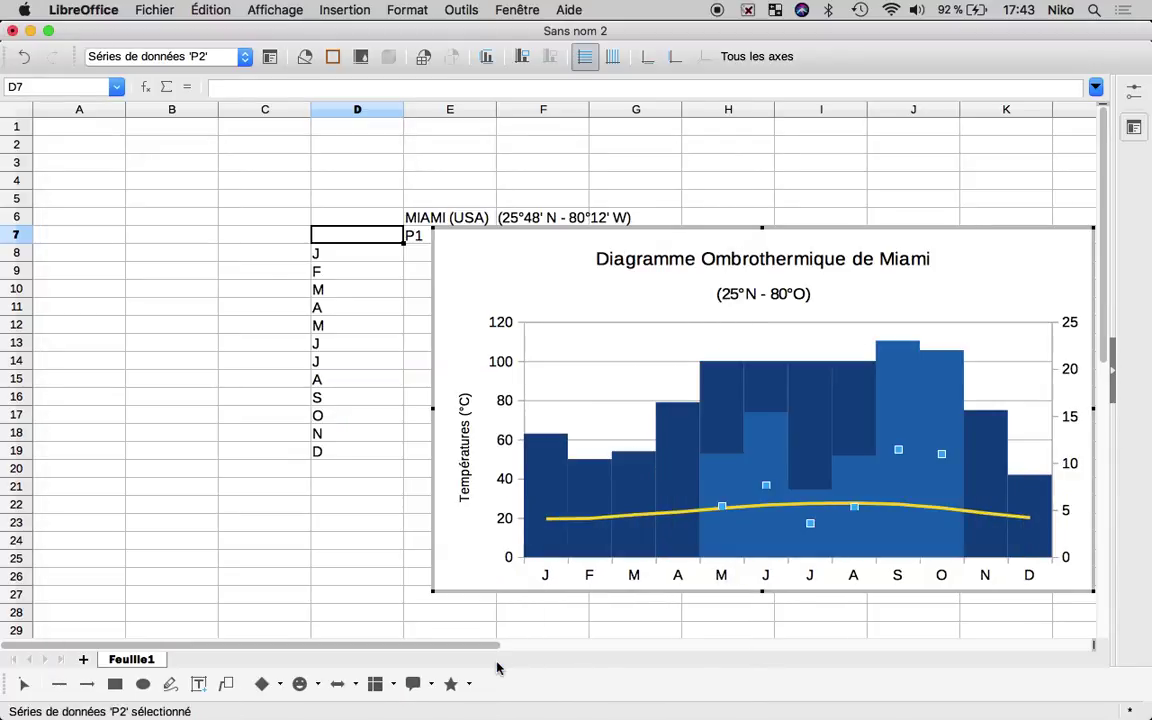
Align the P1 data series to the secondary Y axis and fill its columns with the light blue adc5e7
left_click(814, 390)
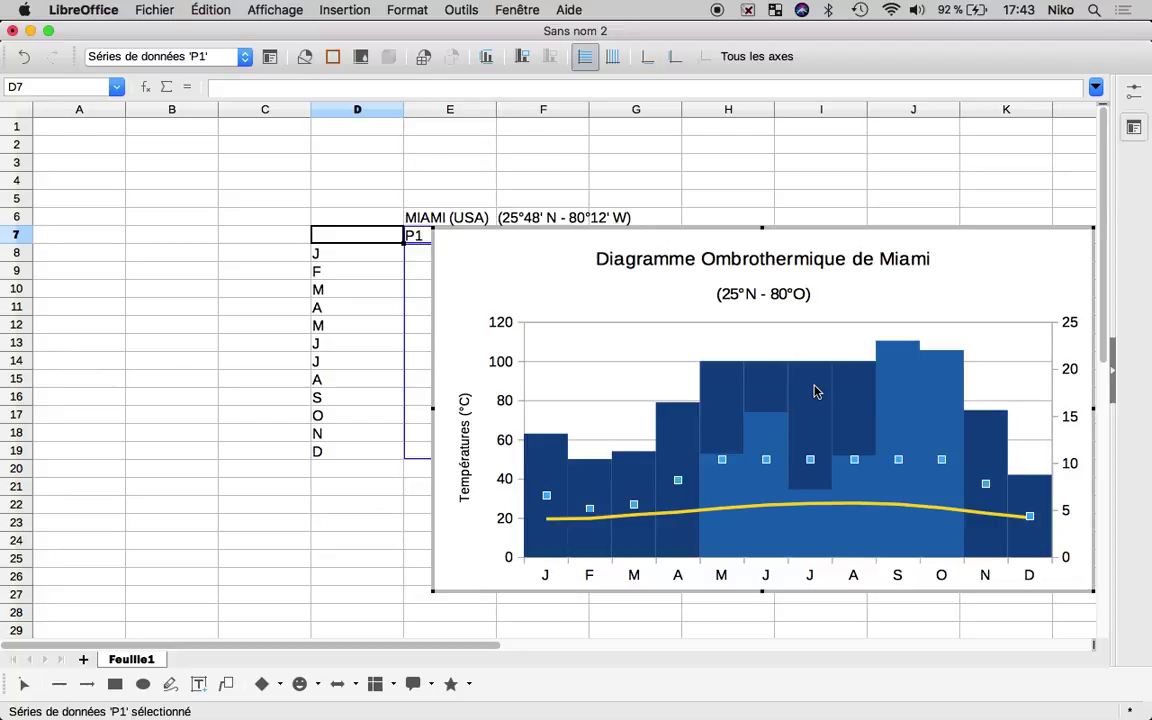
double_click(815, 392)
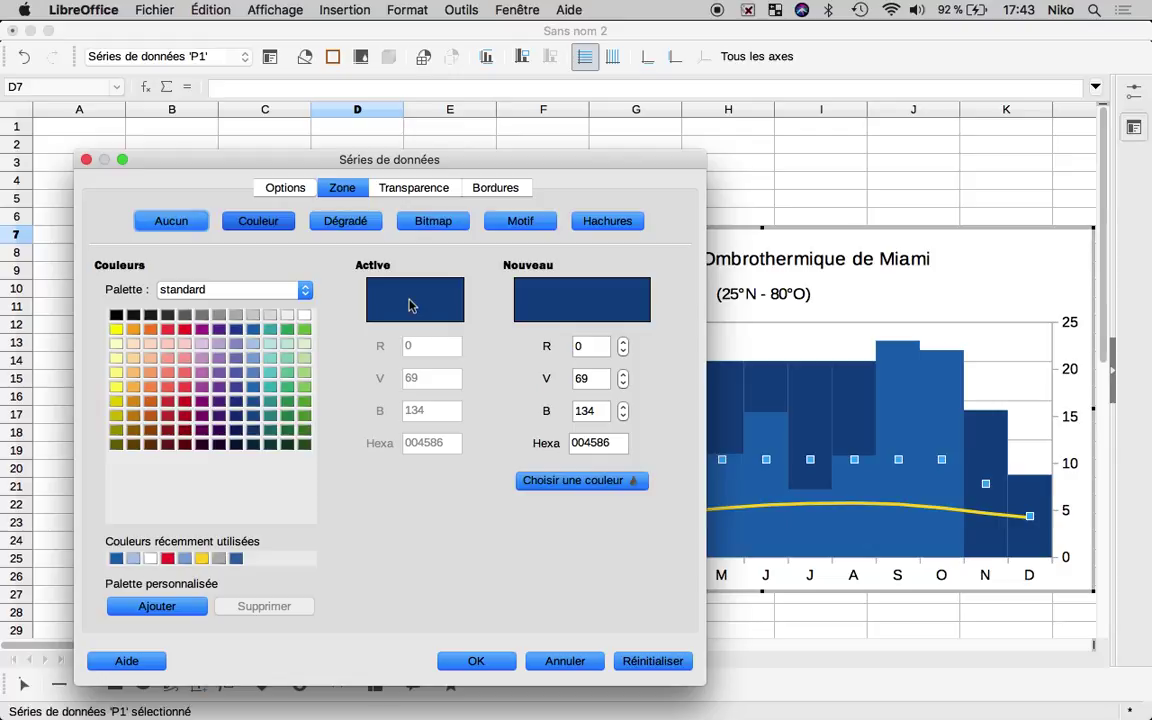
left_click(287, 188)
left_click(172, 256)
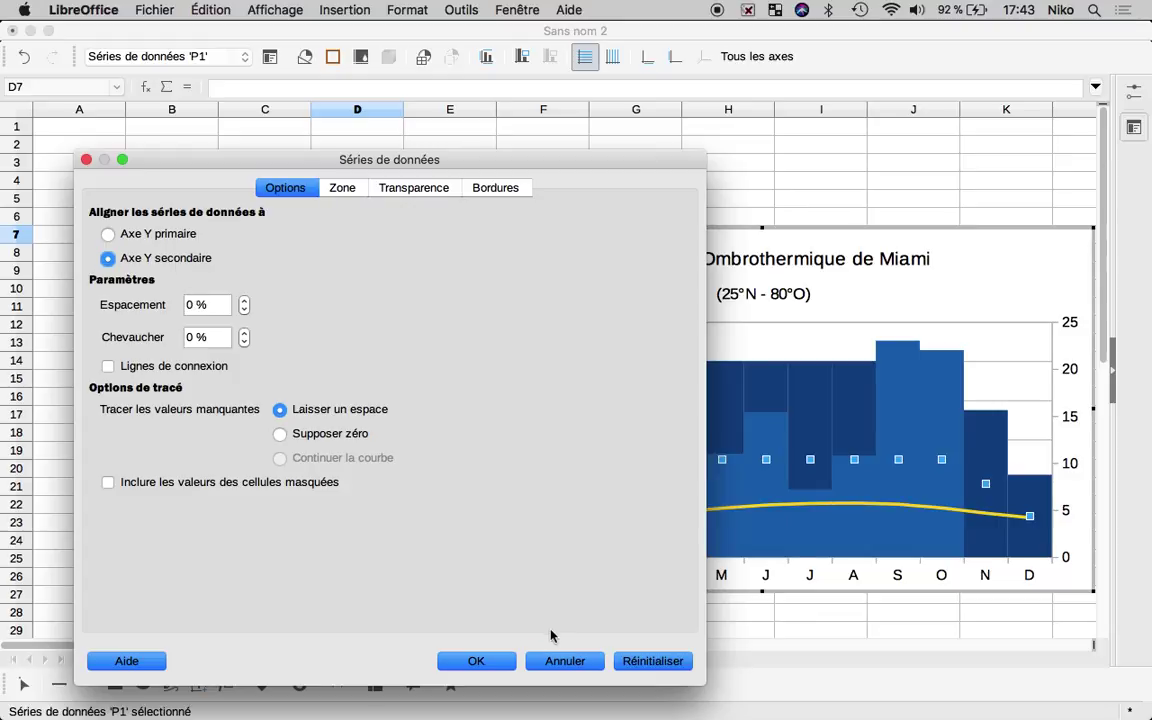
left_click(338, 188)
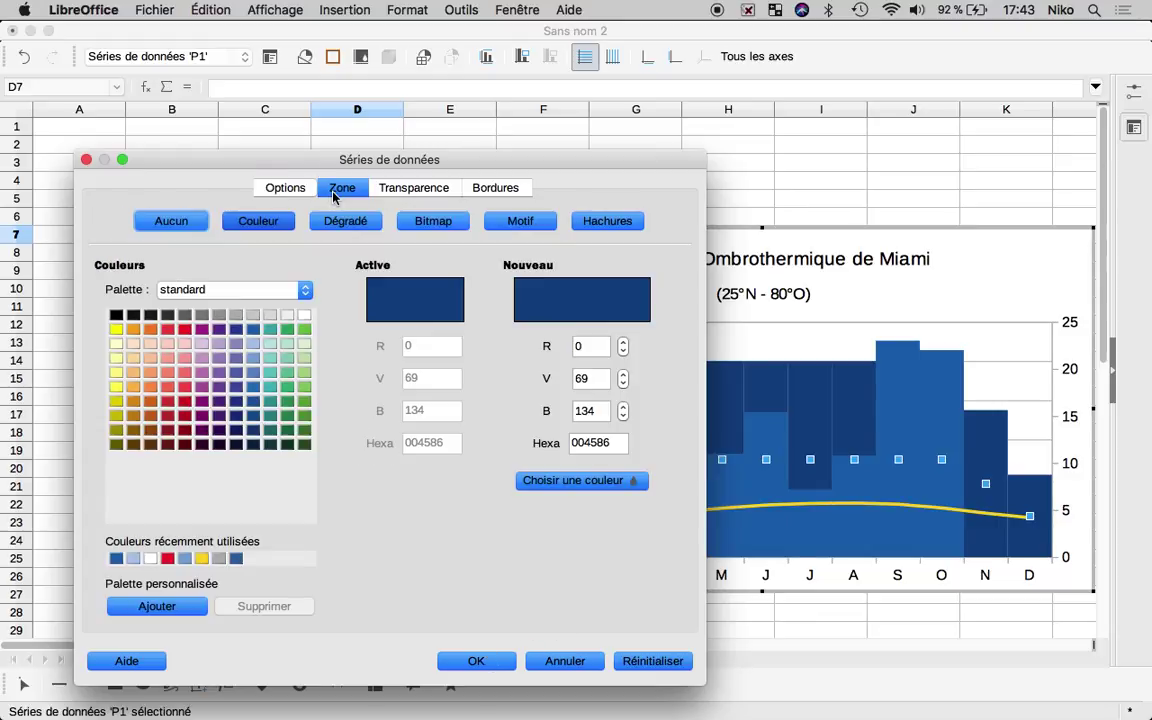
left_click(253, 343)
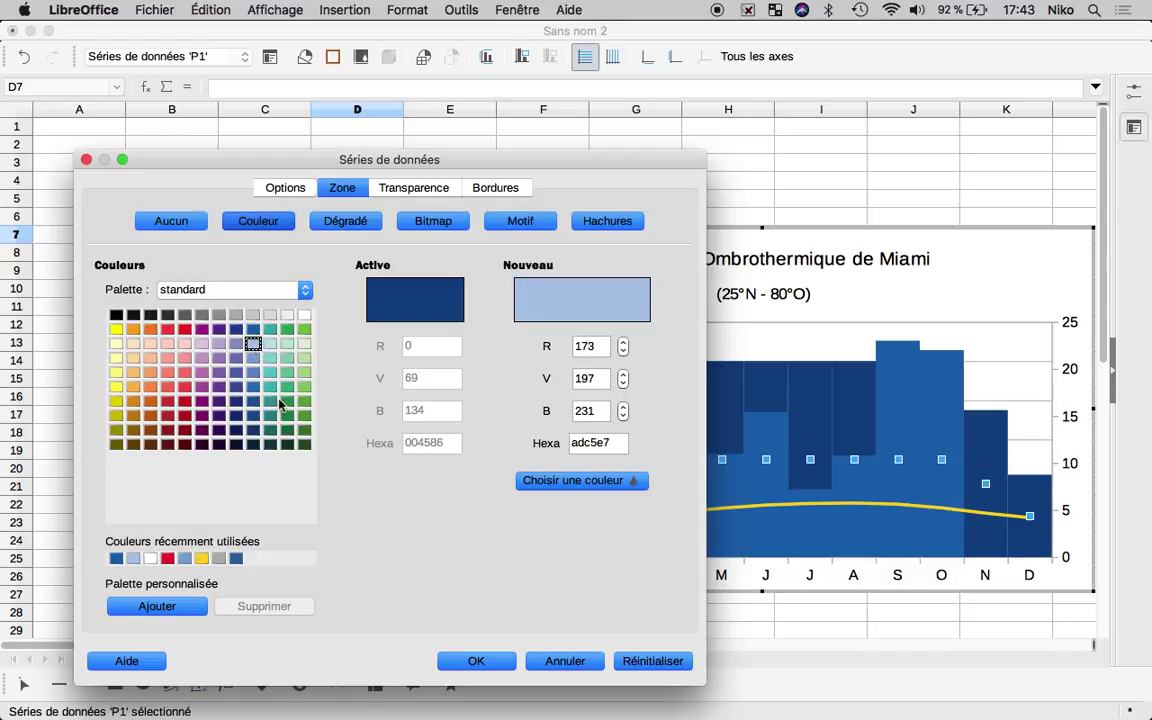
left_click(476, 661)
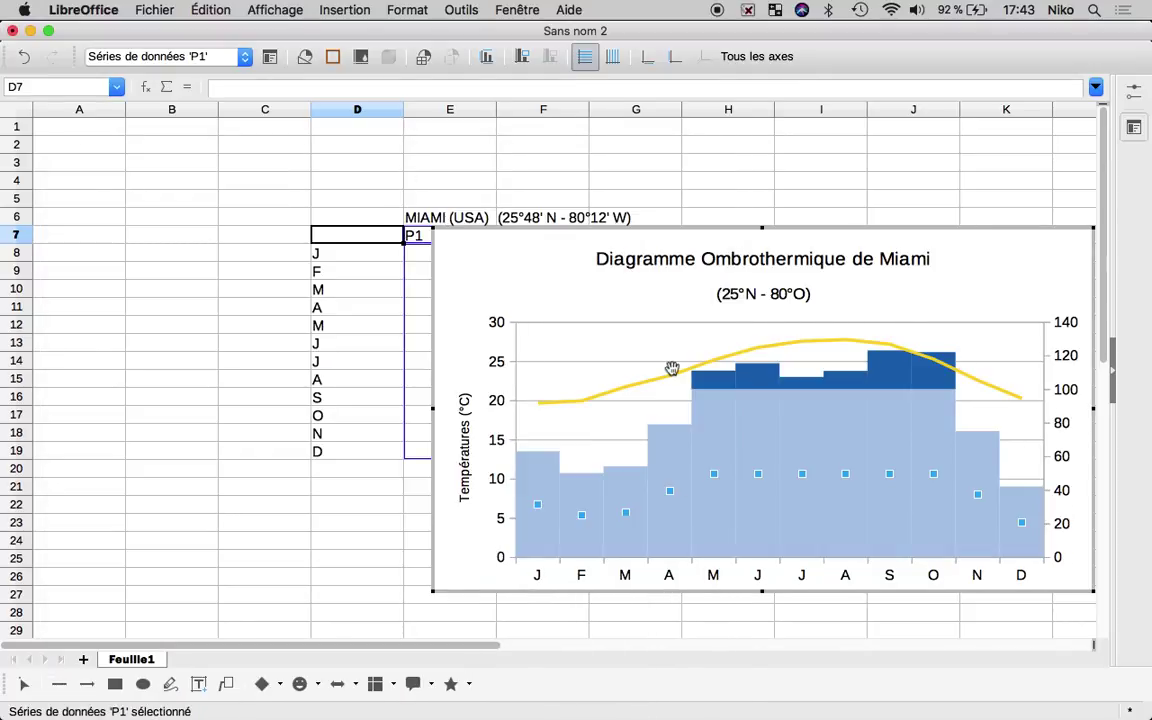
Change the P1 column fill to the blue 7da7d8 and give the columns a continuous black border 0,05 cm wide
double_click(677, 498)
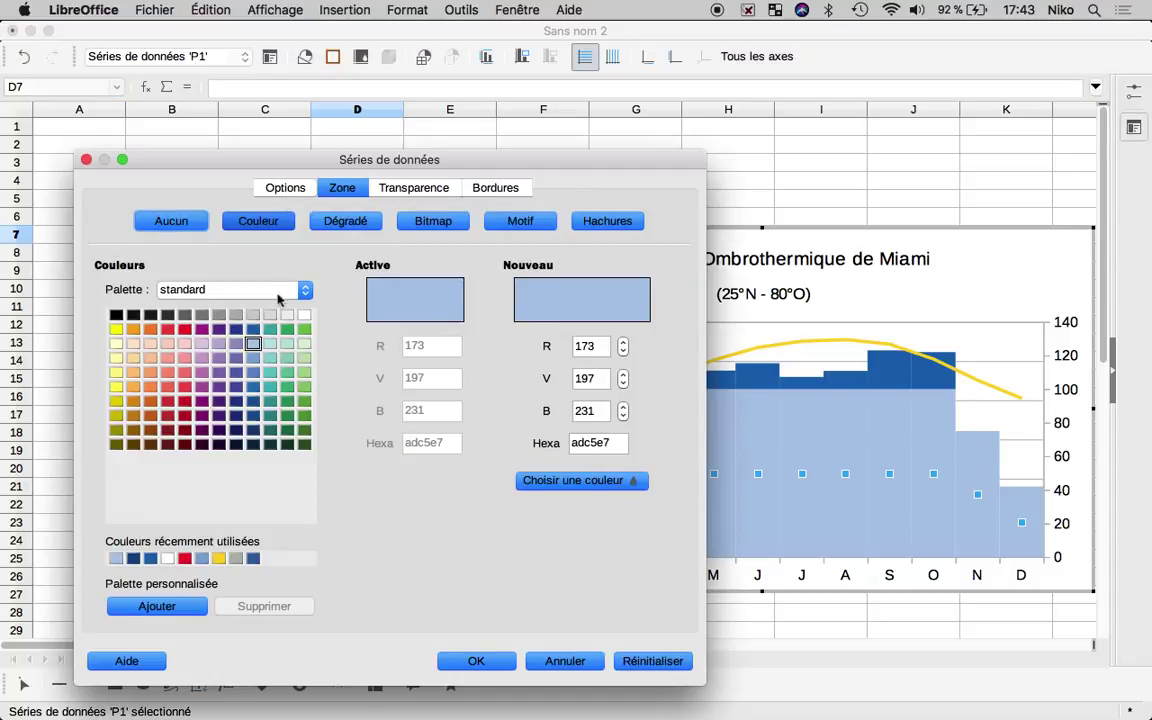
left_click(253, 358)
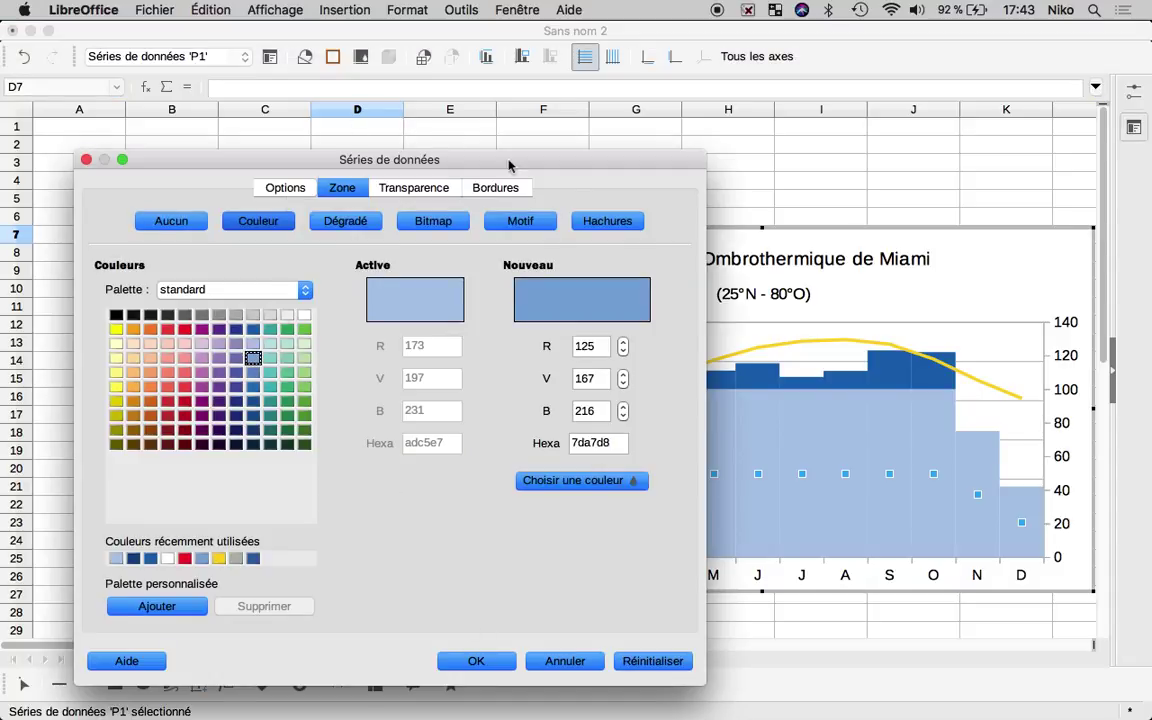
left_click(496, 188)
left_click(245, 255)
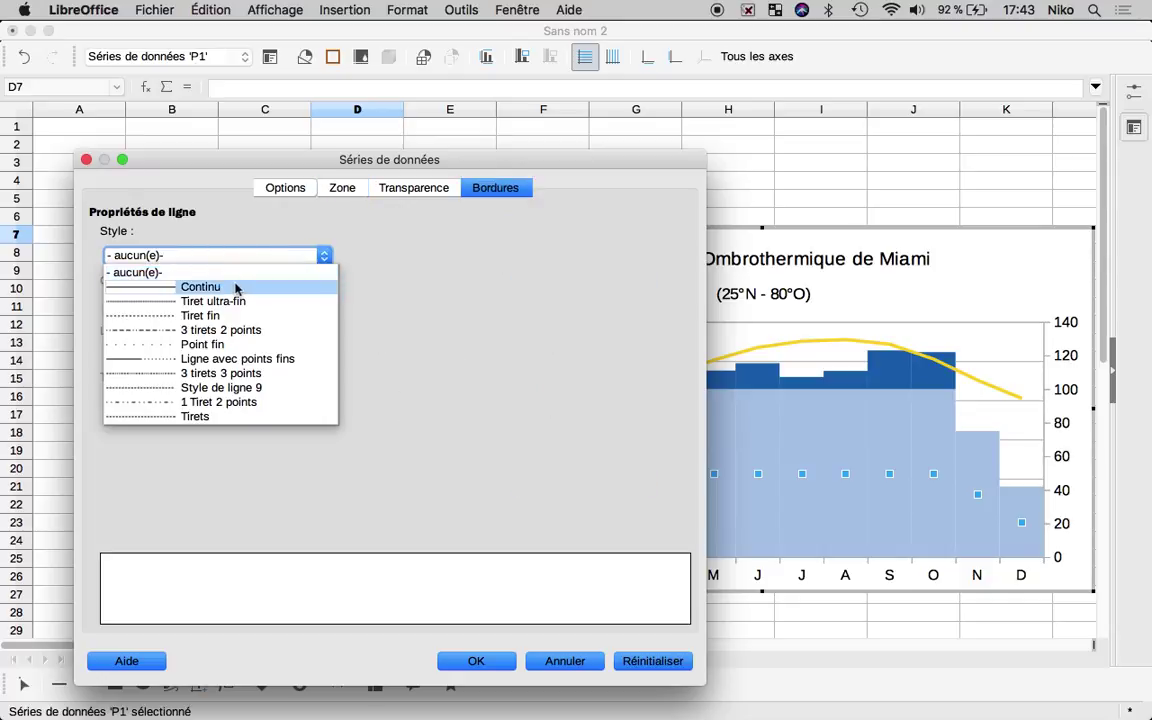
left_click(238, 285)
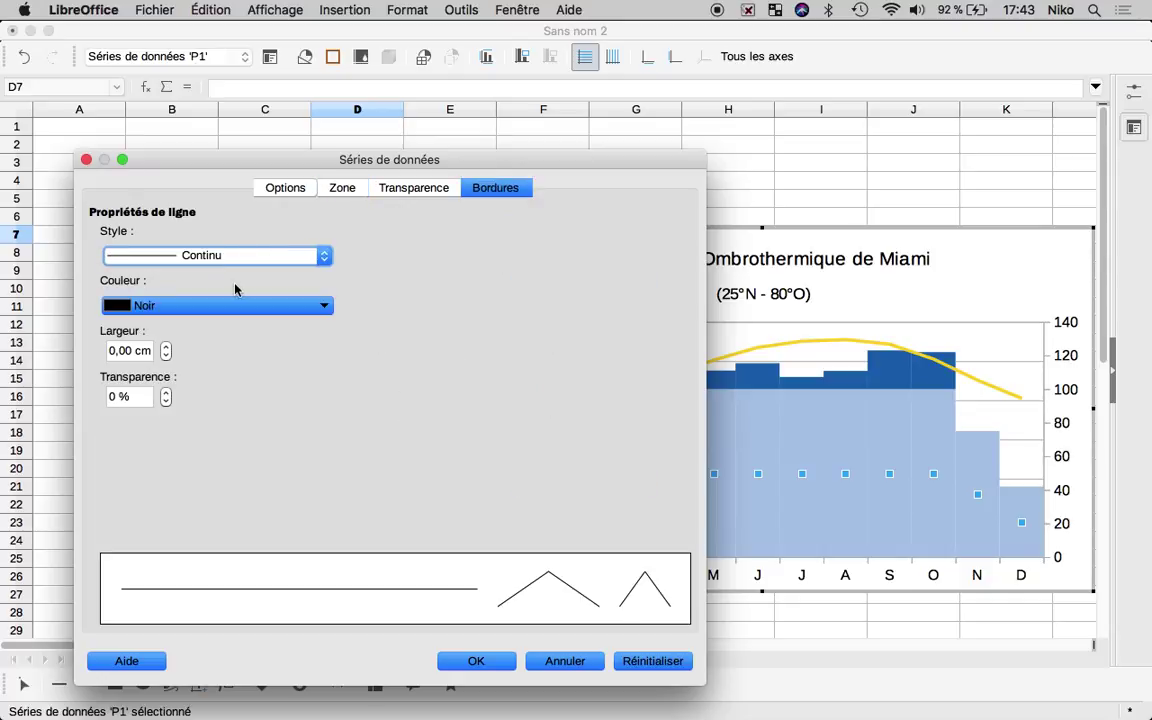
left_click(125, 349)
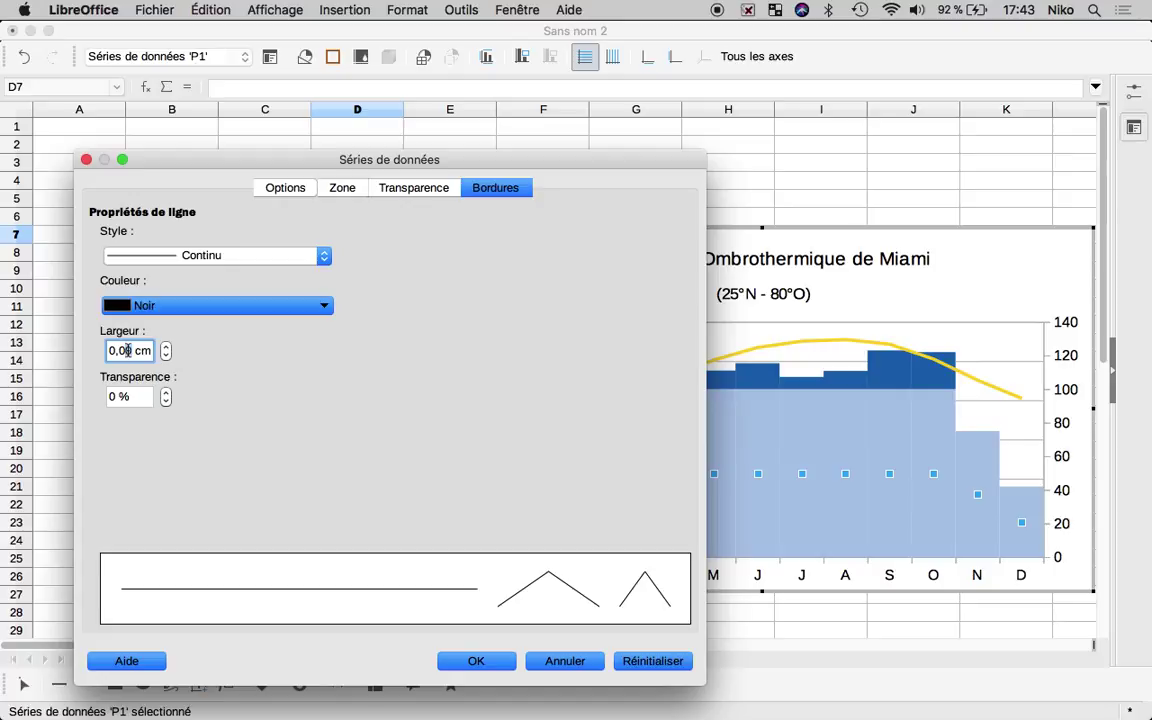
type("5")
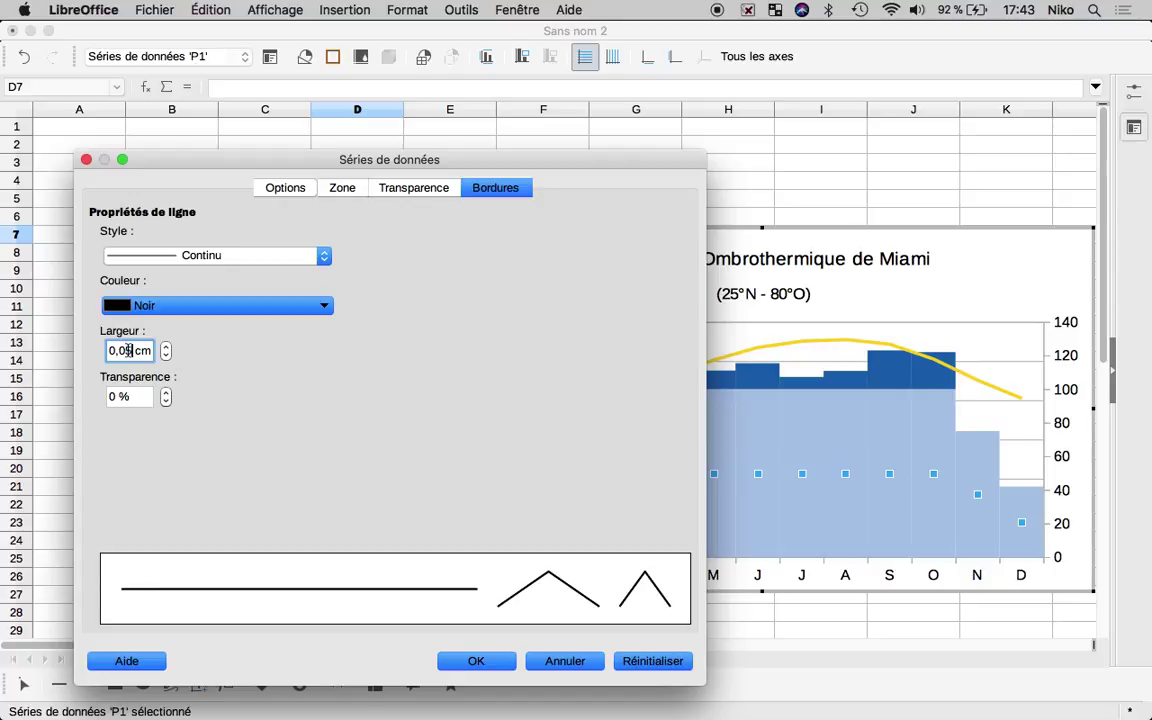
left_click(474, 661)
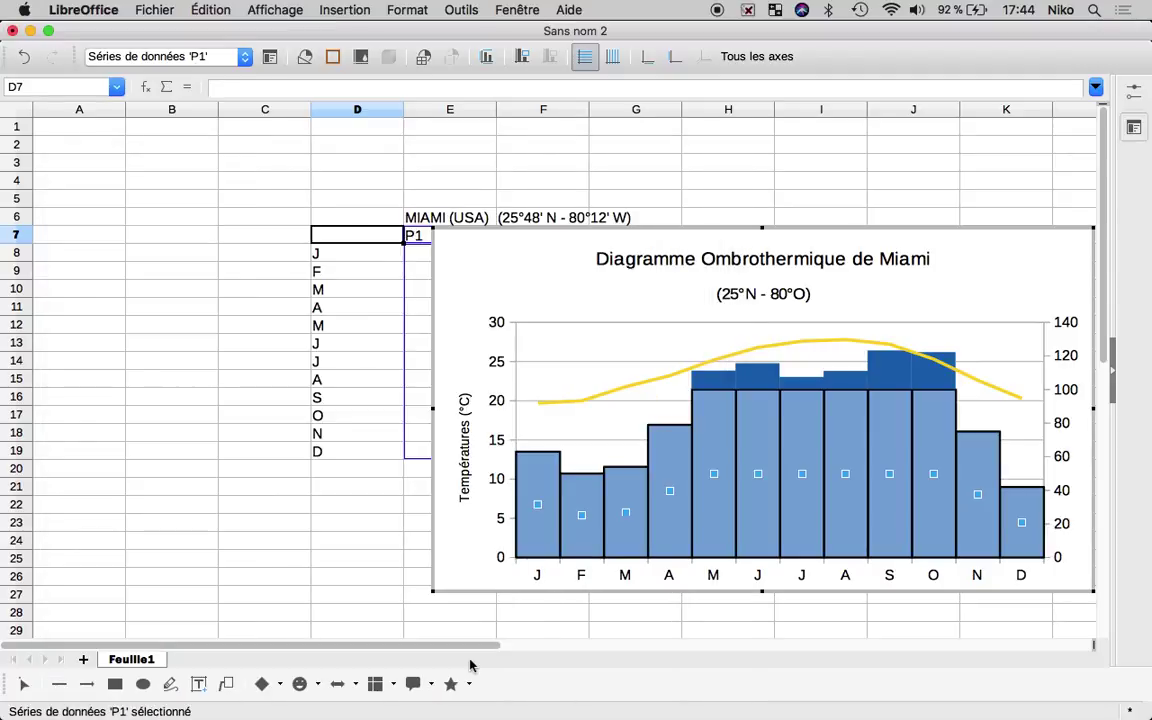
Give the P2 columns a continuous black border 0,05 cm wide
left_click(749, 381)
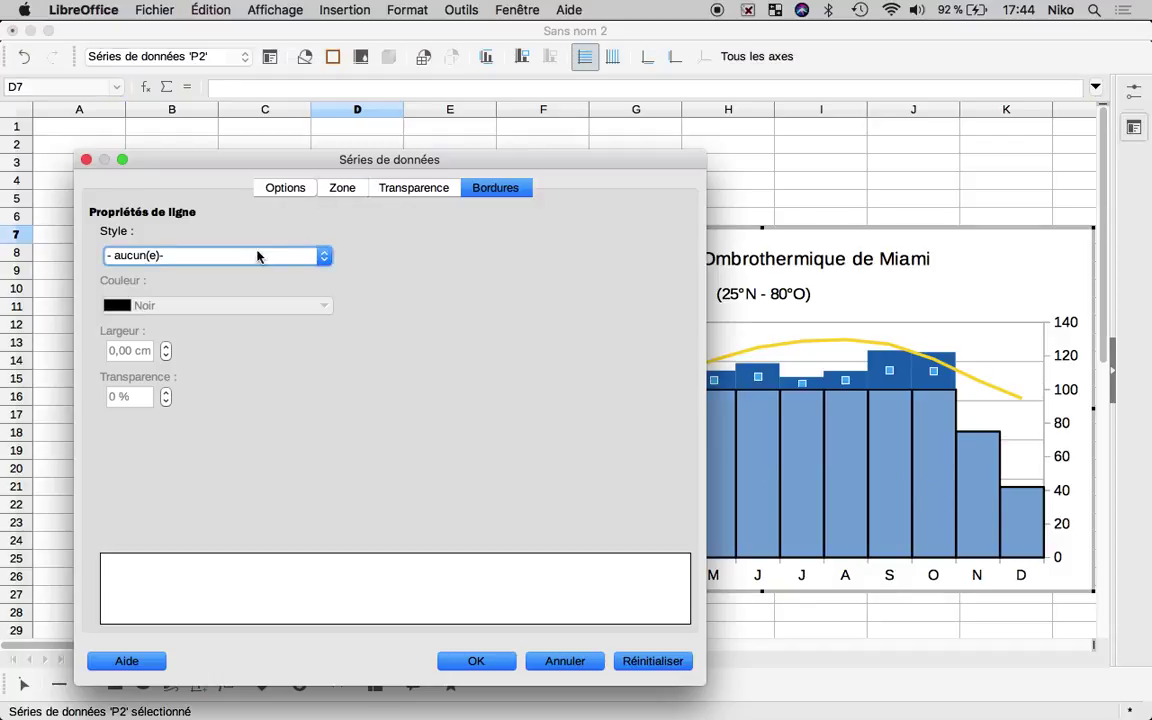
left_click(246, 257)
left_click(231, 288)
left_click(127, 351)
type("5")
left_click(466, 661)
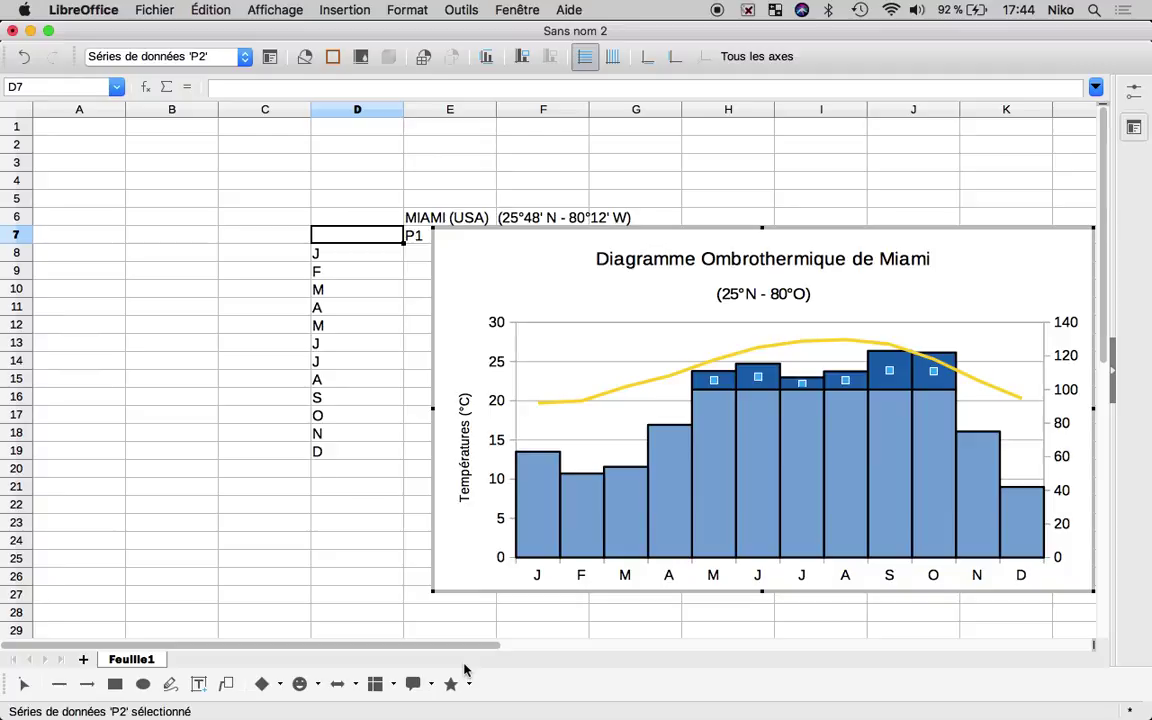
Change the temperature line's colour to red (Rouge) in the Miami chart
left_click(750, 355)
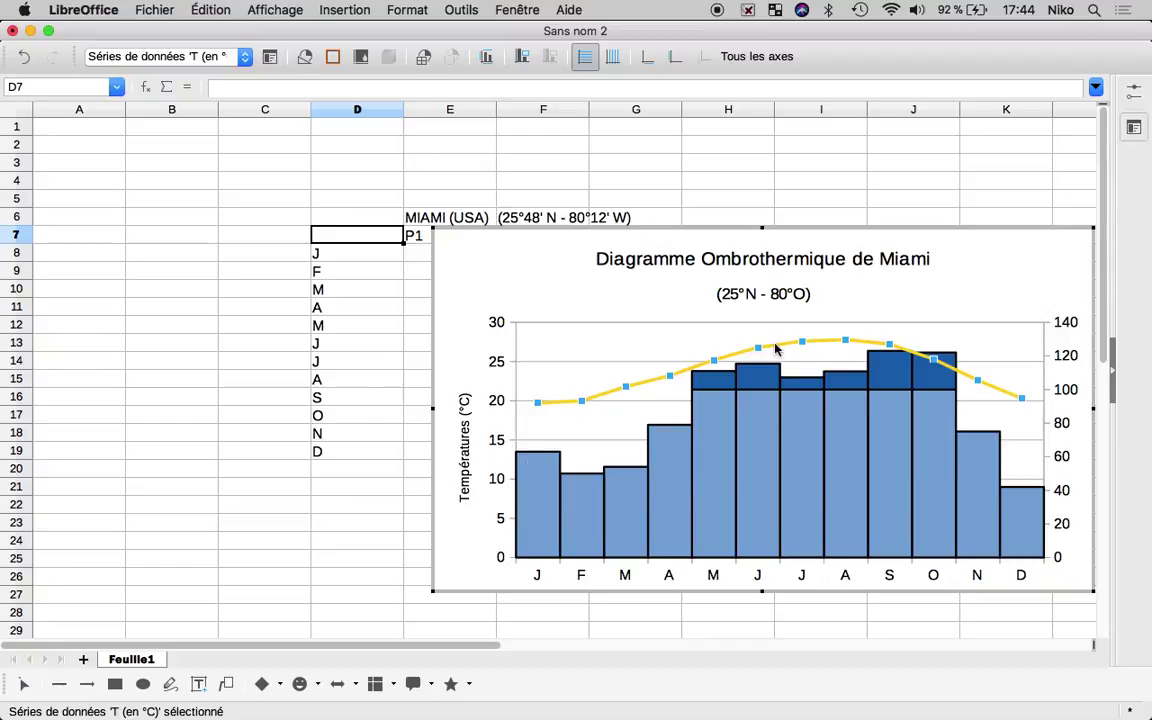
double_click(775, 348)
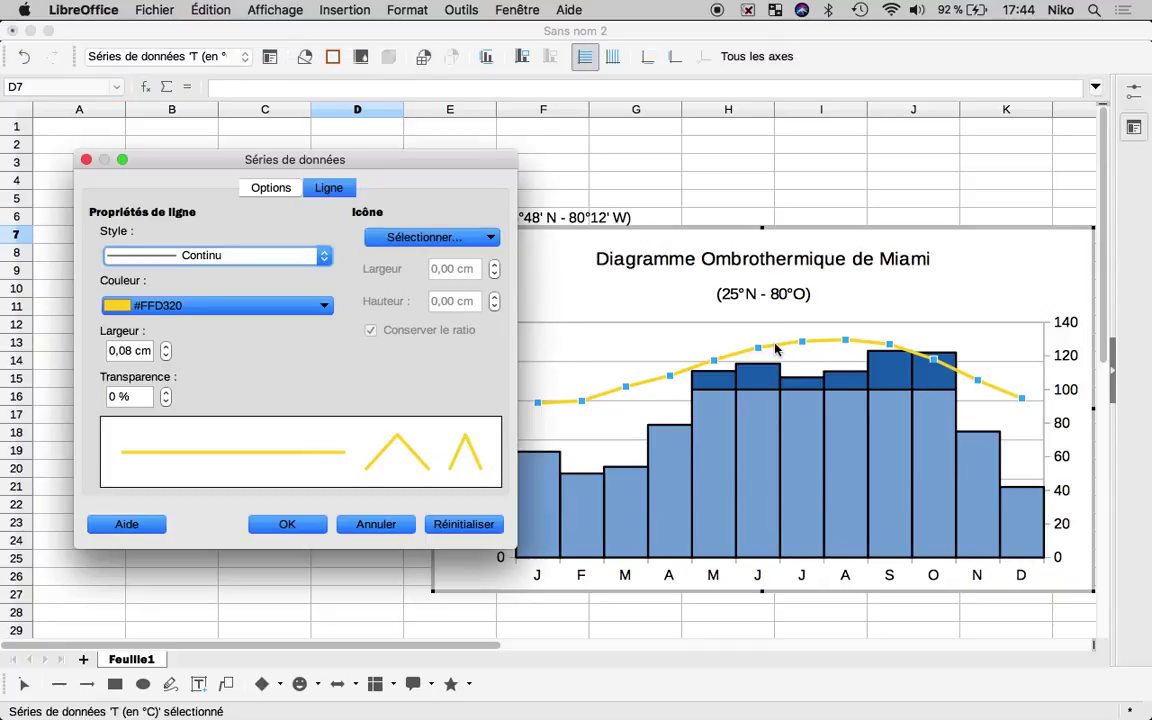
left_click(180, 305)
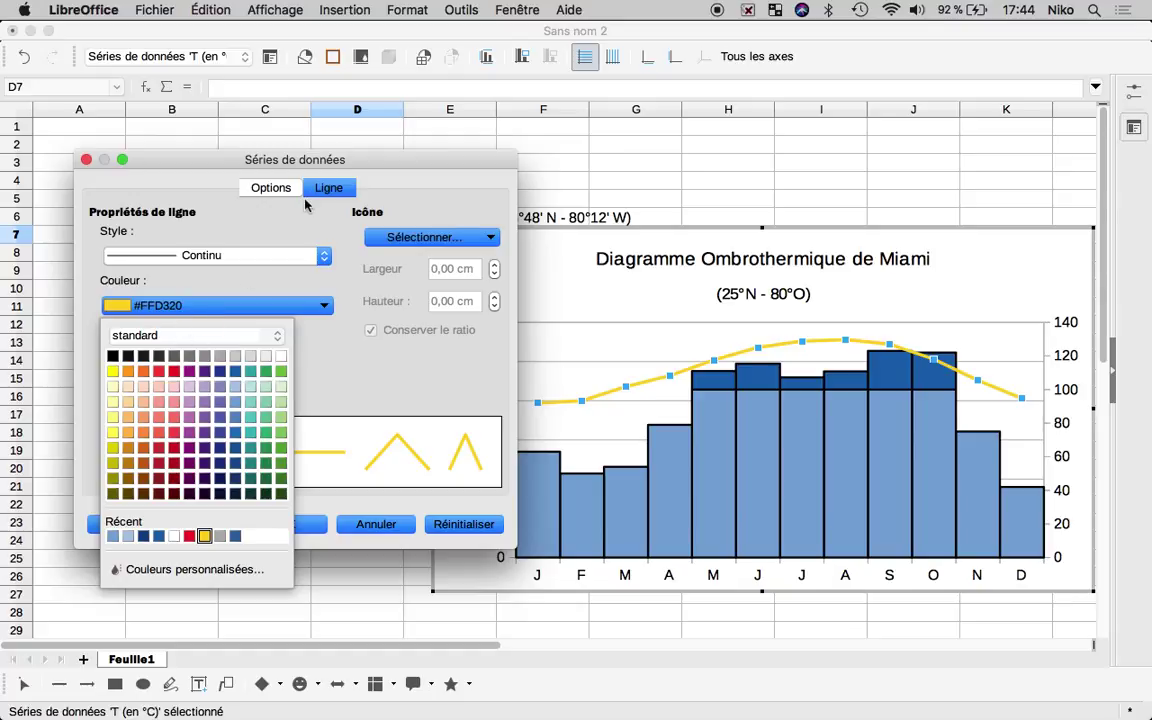
left_click(173, 372)
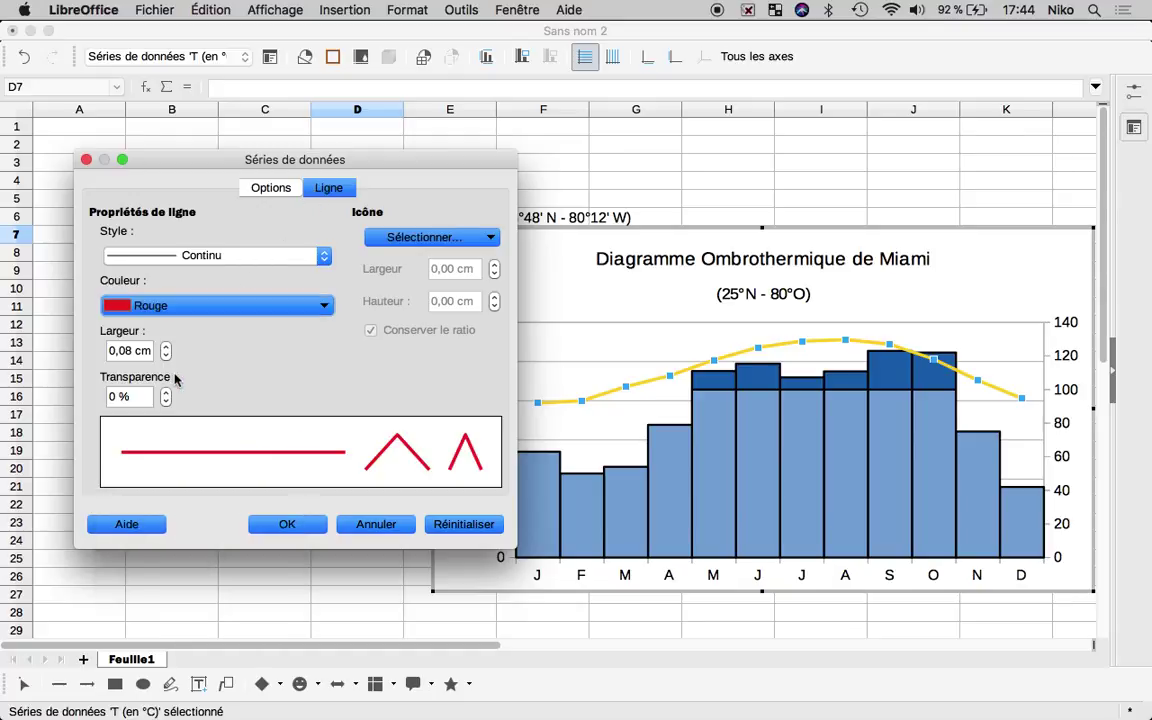
left_click(289, 525)
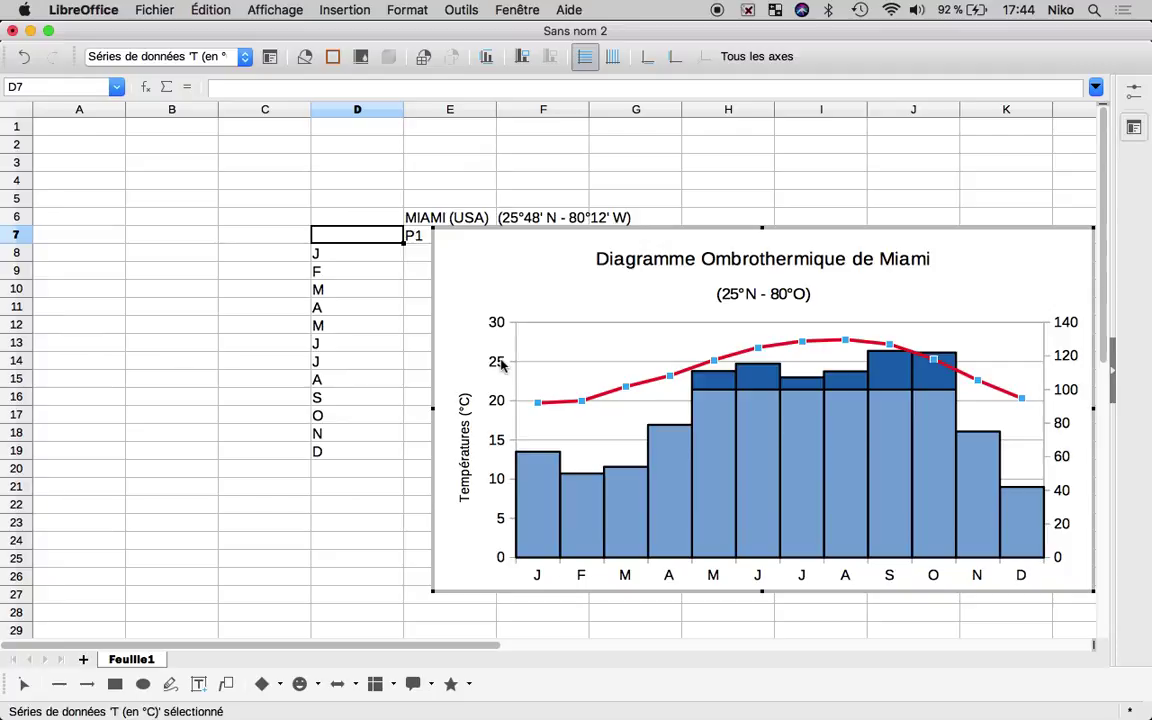
Fix the temperature Y axis scale by disabling automatic minimum and maximum, keeping the minimum at 0 and setting the maximum to 70
left_click(503, 365)
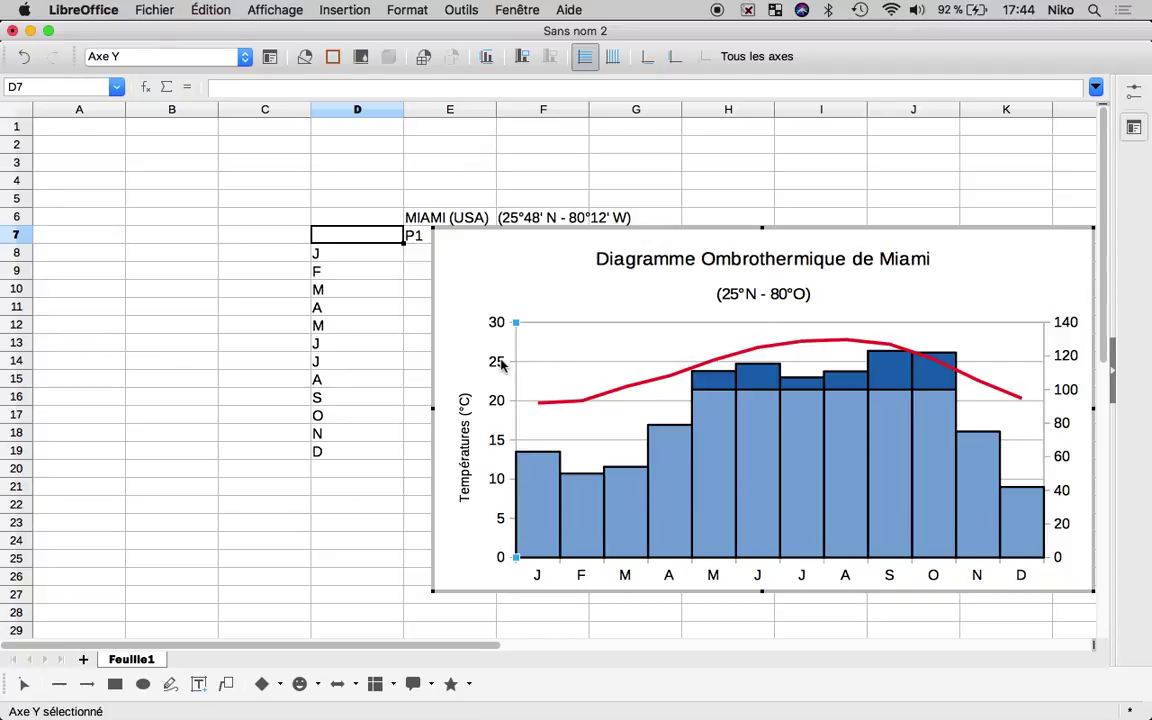
double_click(503, 365)
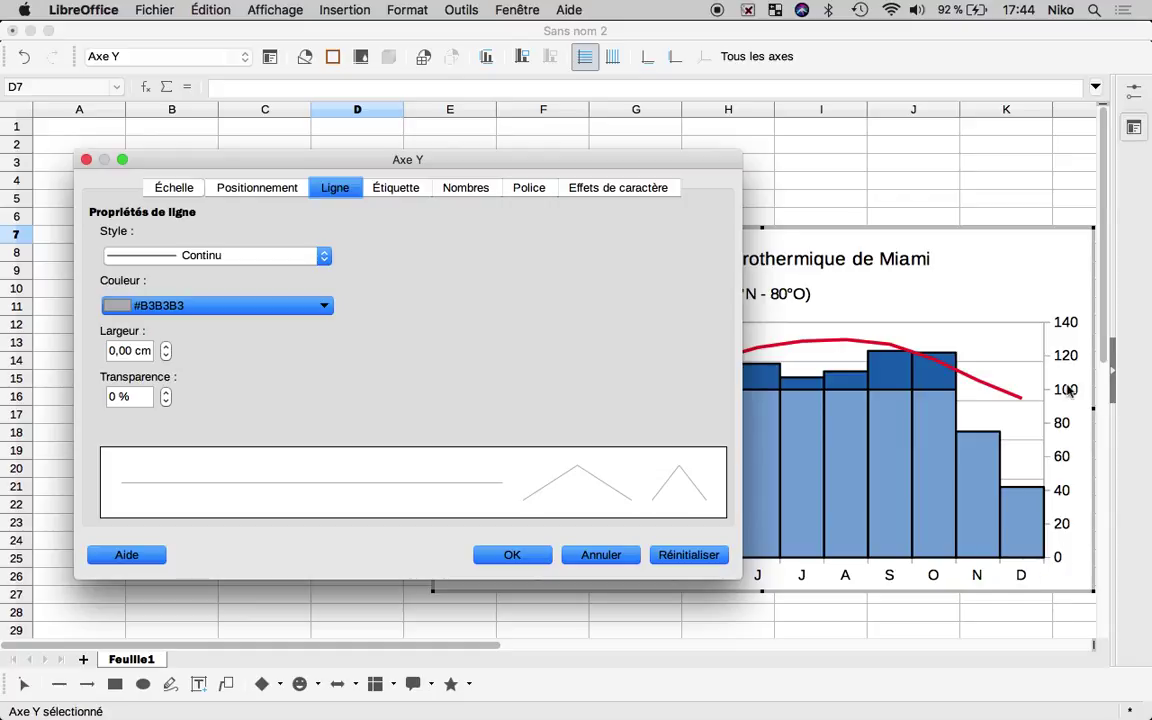
left_click(174, 187)
left_click(434, 286)
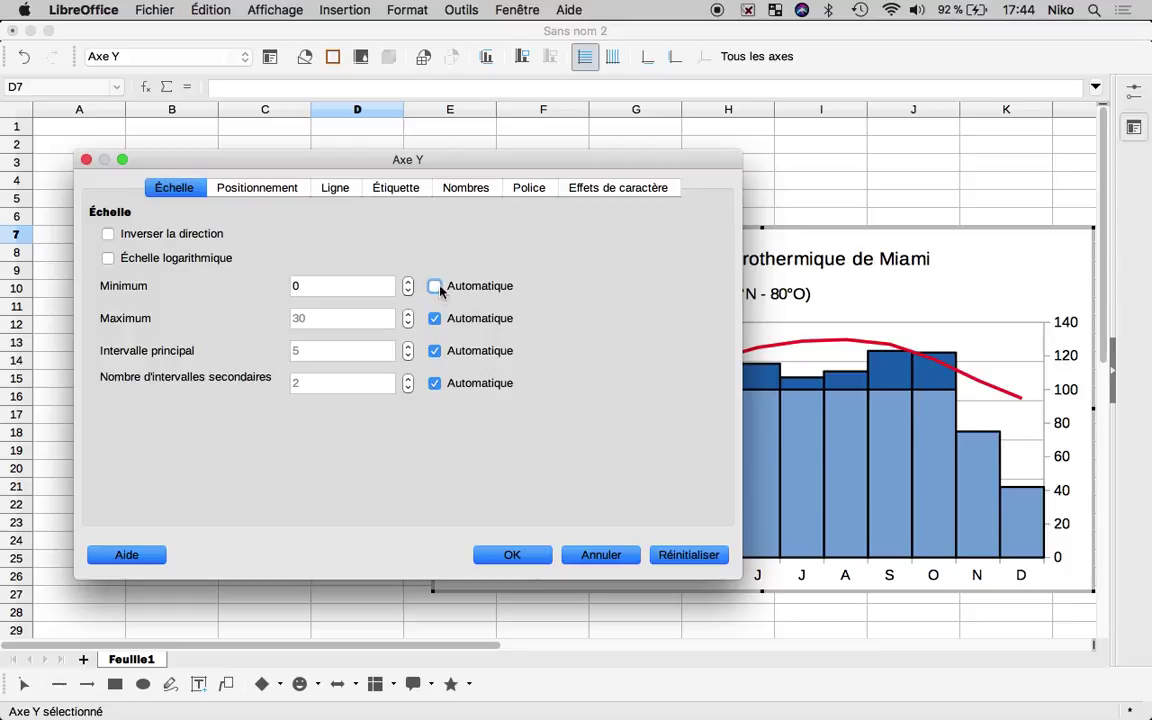
left_click(434, 318)
left_click(333, 285)
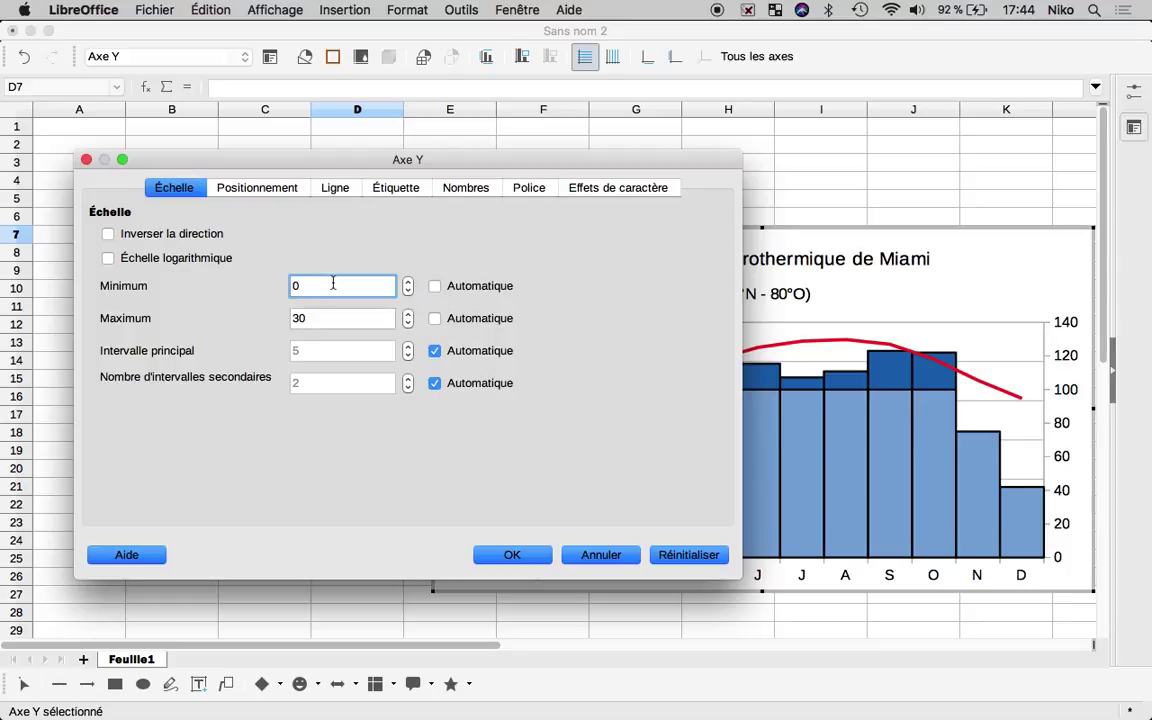
double_click(334, 320)
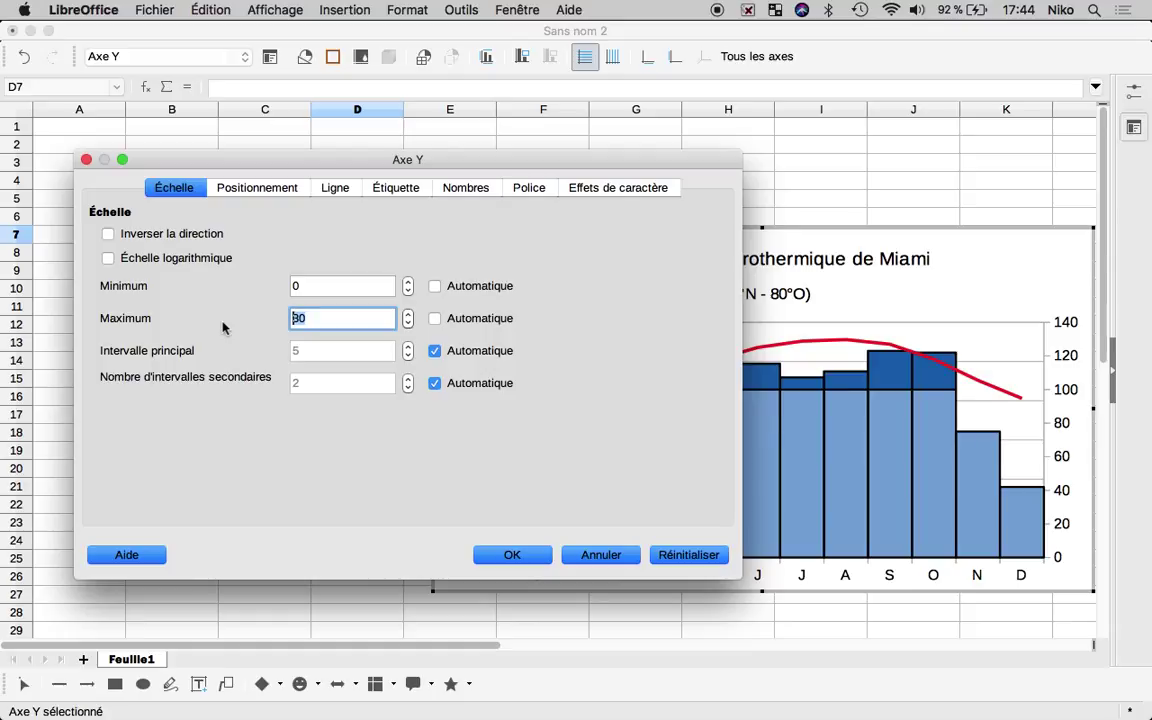
type("7")
left_click(511, 556)
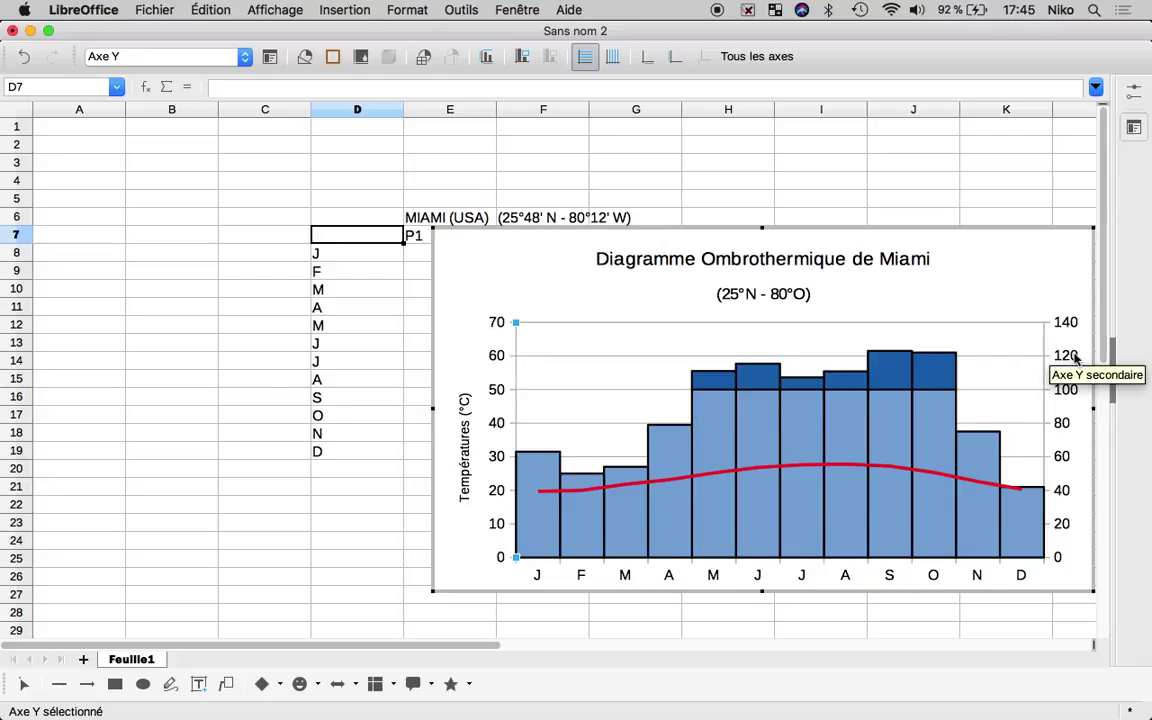
Add the title "Précipitations (mm)" to the chart's secondary Y axis
right_click(1005, 279)
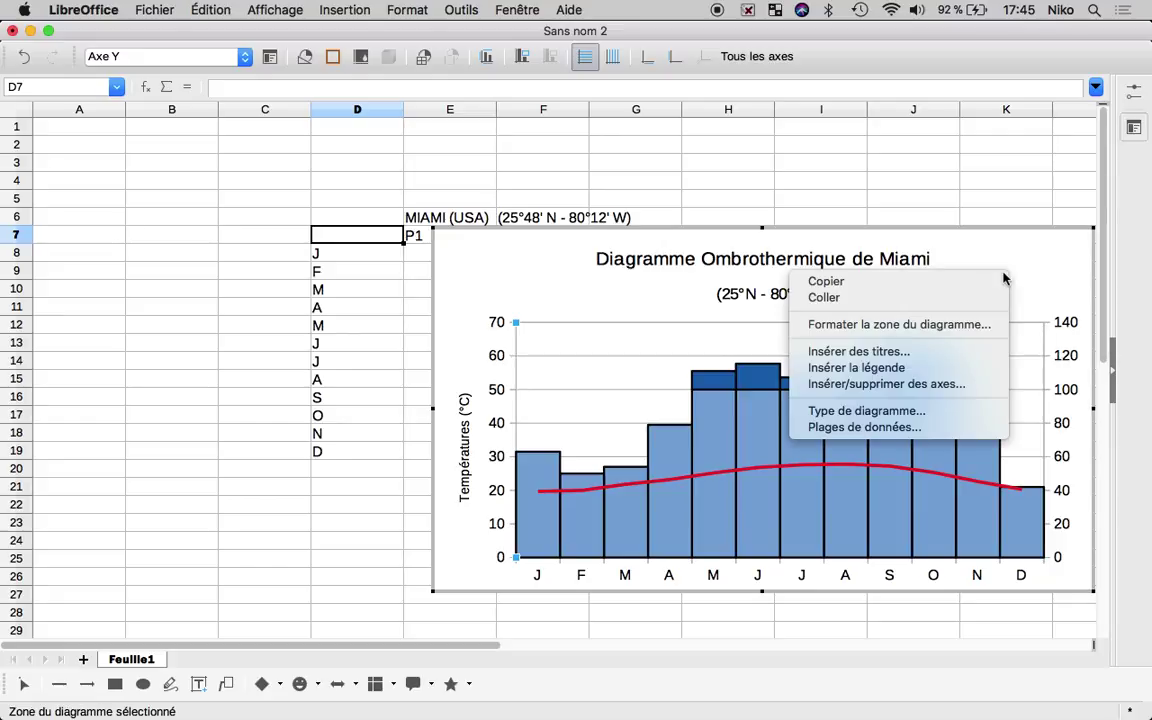
left_click(970, 351)
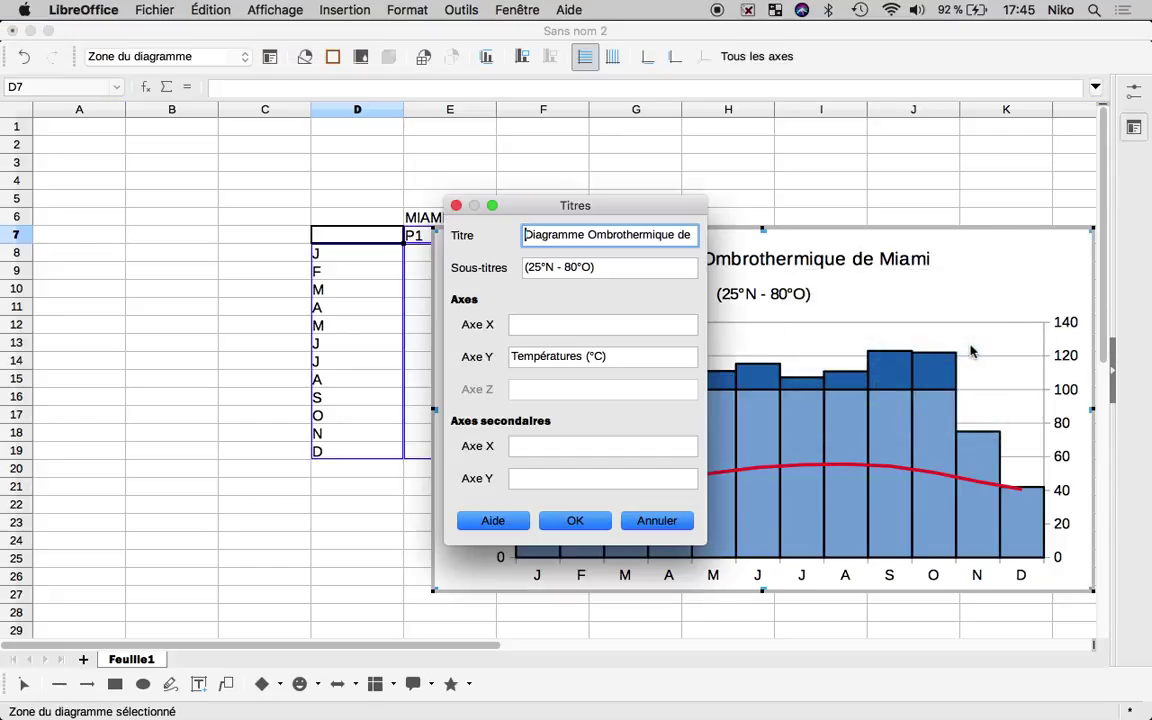
left_click(560, 477)
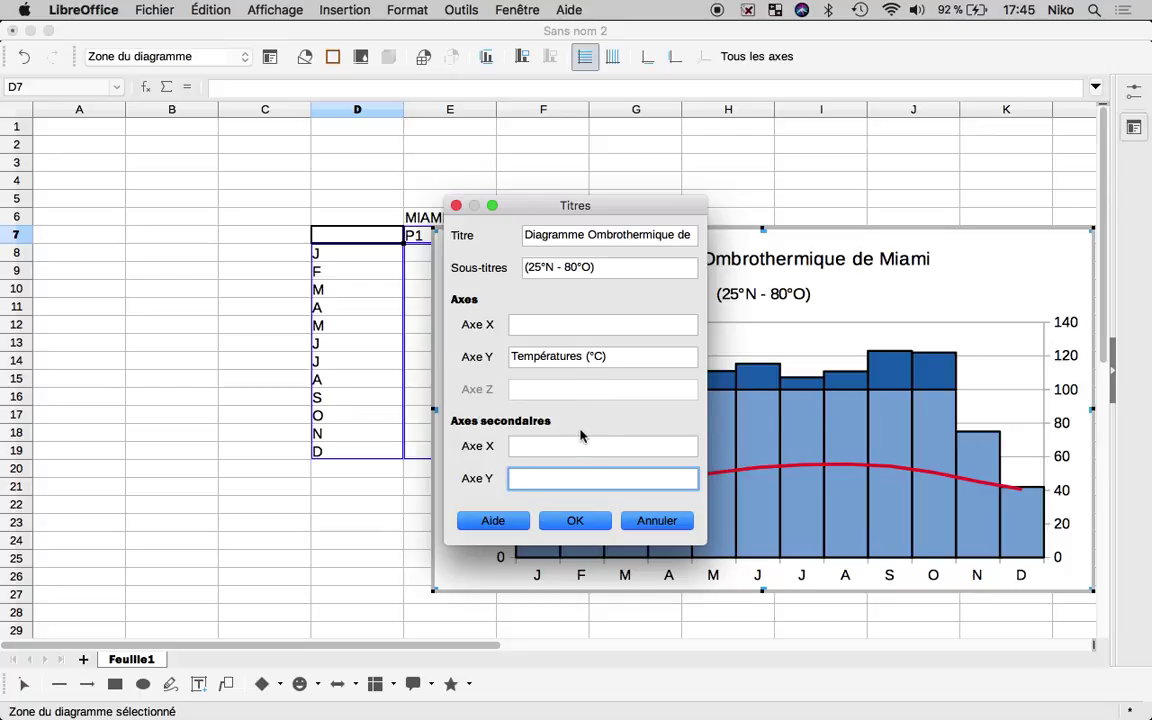
type("itations (mm")
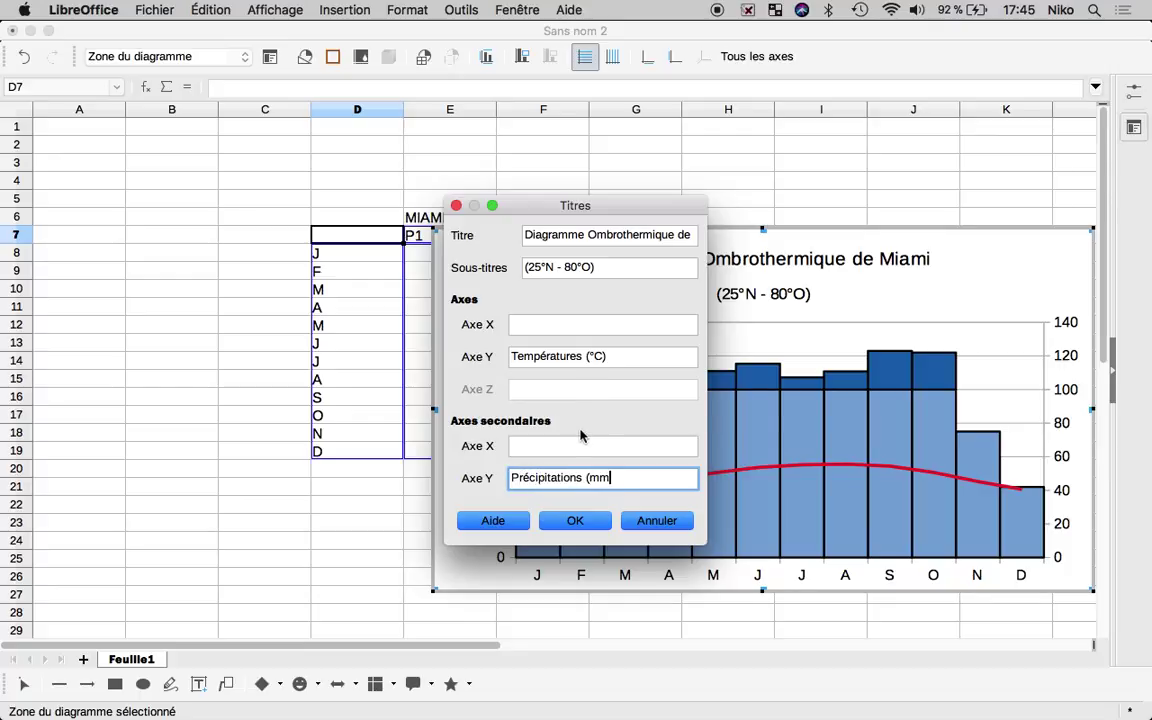
left_click(575, 522)
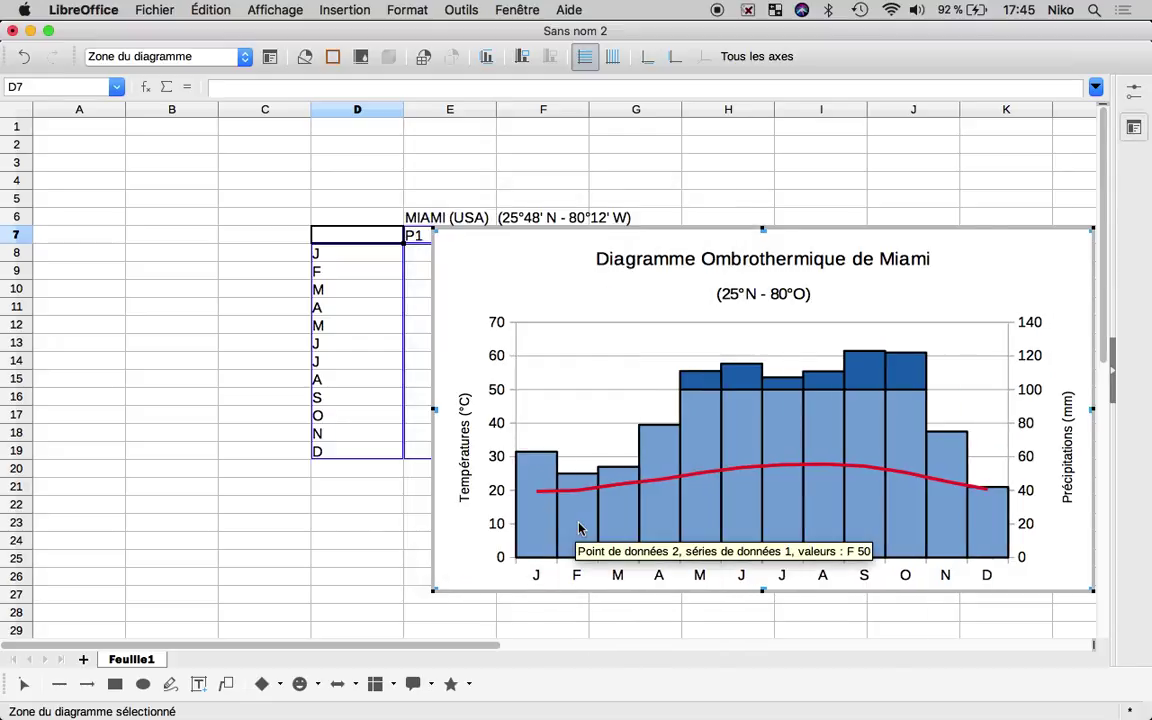
Move the Miami chart directly below the data table and leave chart editing
left_click(844, 227)
left_click_drag(844, 227, 699, 463)
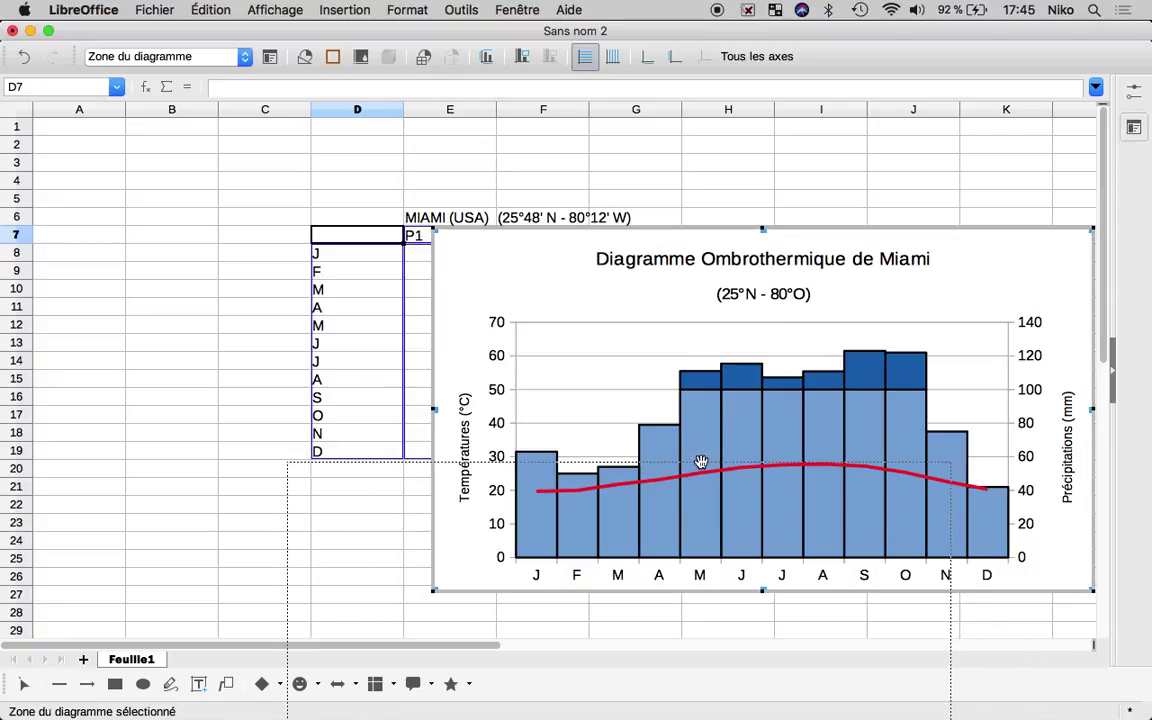
scroll(746, 239, "up", 5)
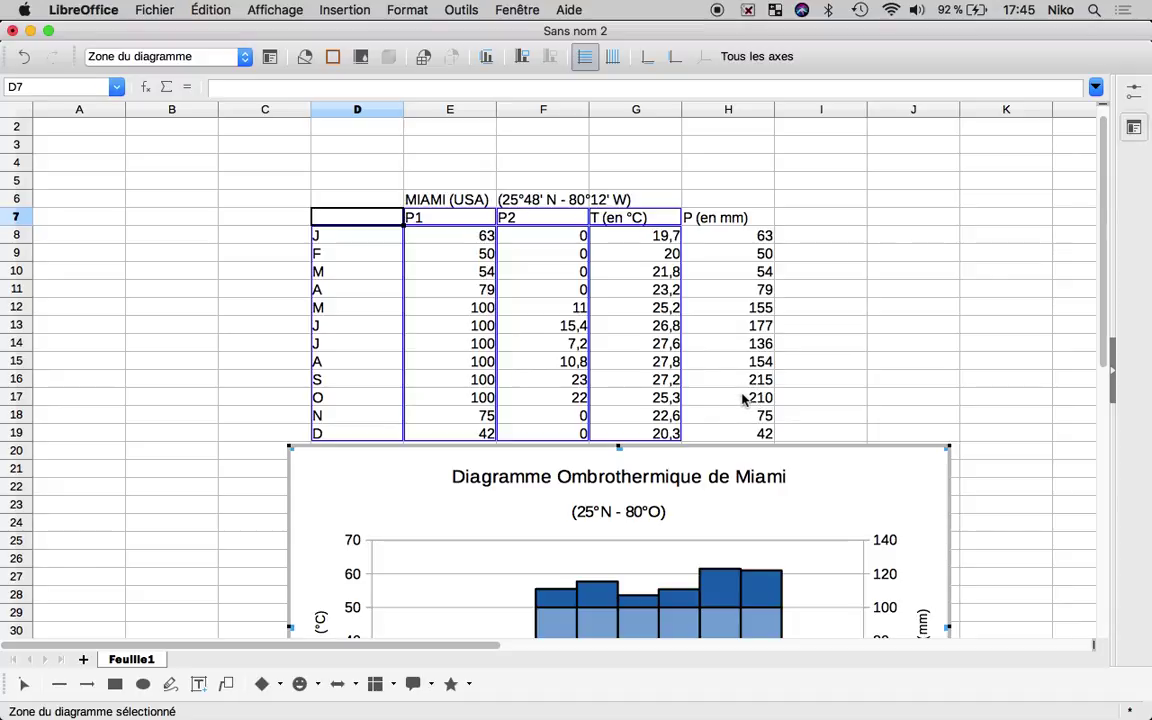
left_click(967, 432)
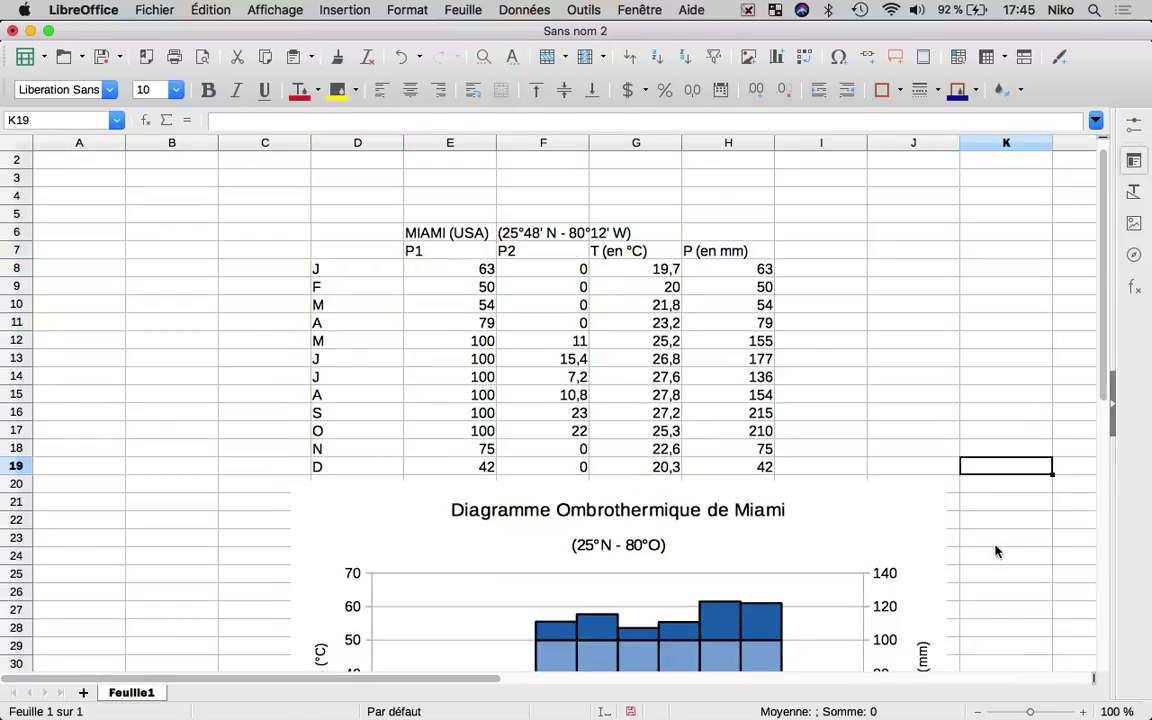
Bring the whole Miami chart below the table into view and reopen it for editing
key("Down")
key("Down")
key("Down")
key("Down")
key("Down")
key("Down")
key("Down")
key("Down")
key("Down")
key("Down")
key("Down")
key("Down")
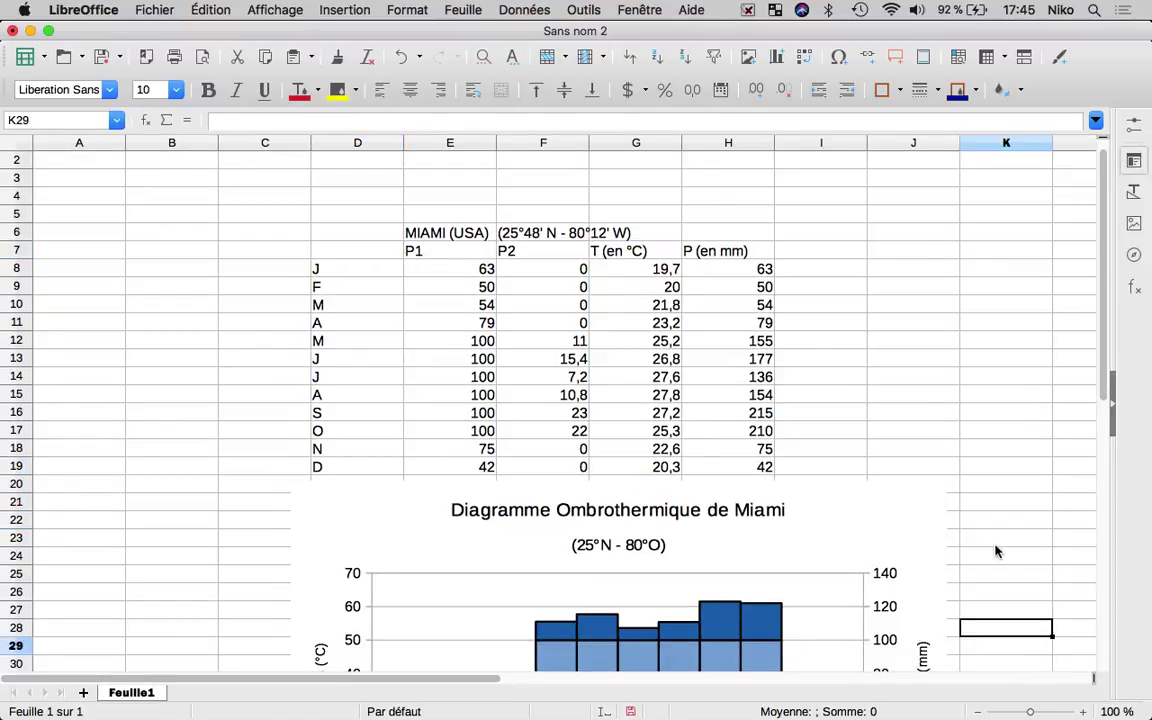
key("Down")
key("Down")
key("Down")
key("Down")
key("Down")
key("Down")
key("Down")
key("Down")
key("Down")
key("Down")
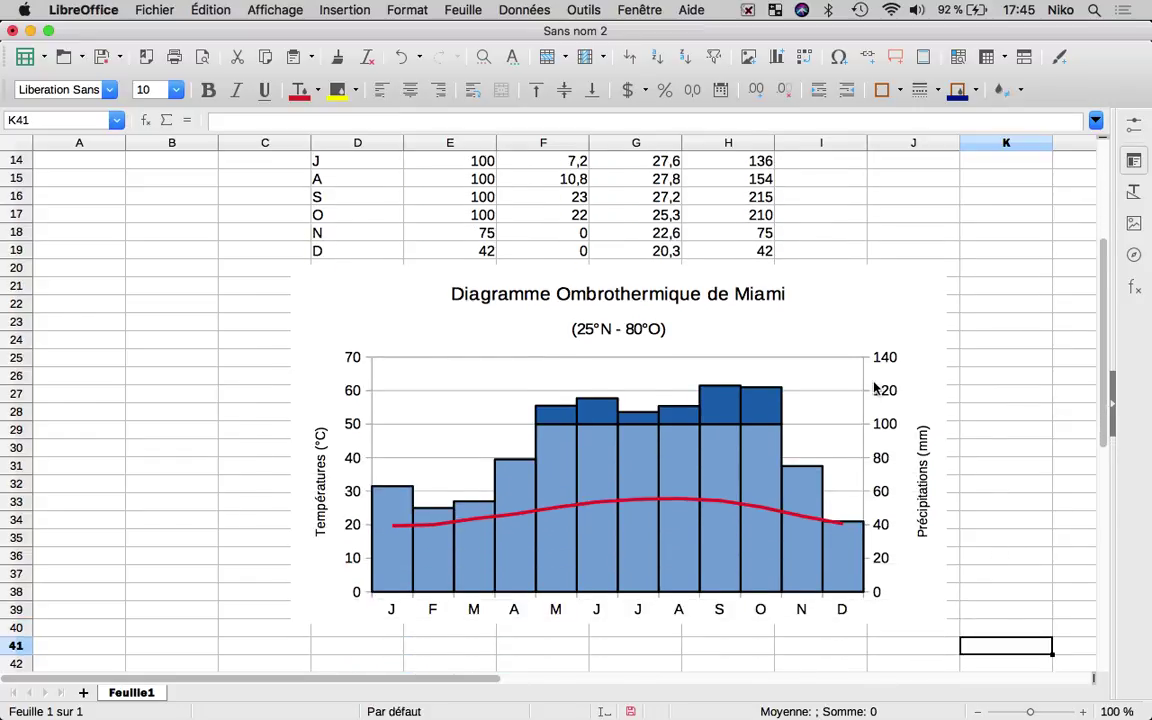
left_click(898, 322)
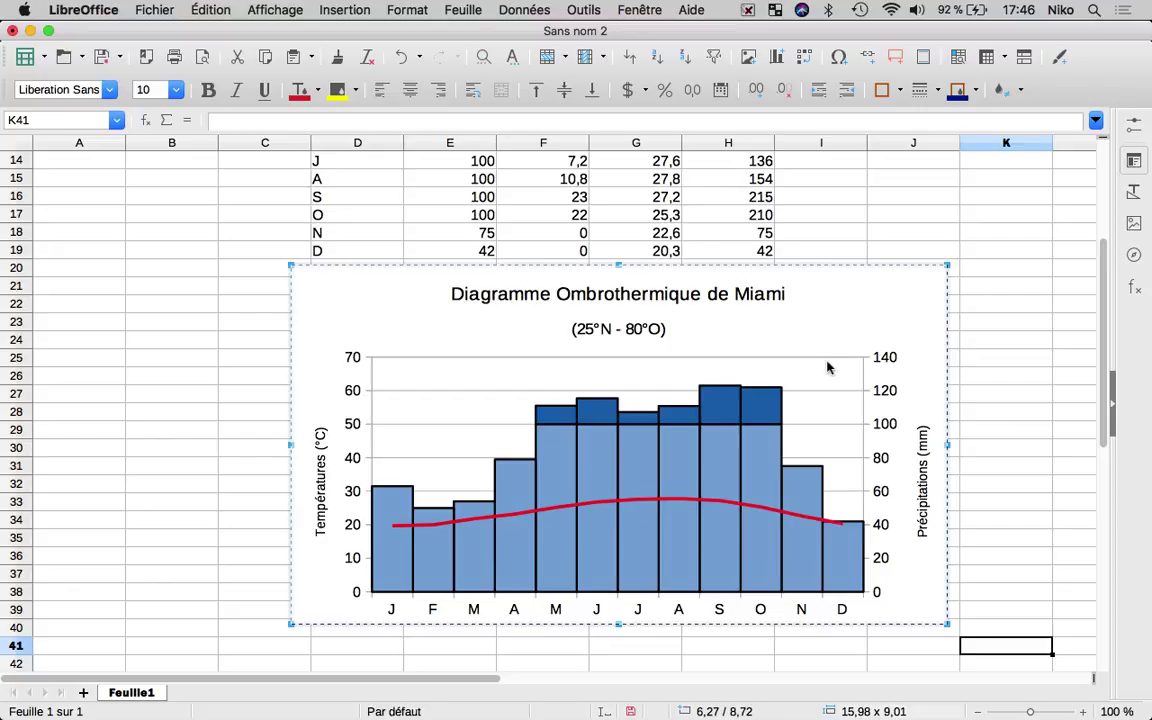
double_click(737, 401)
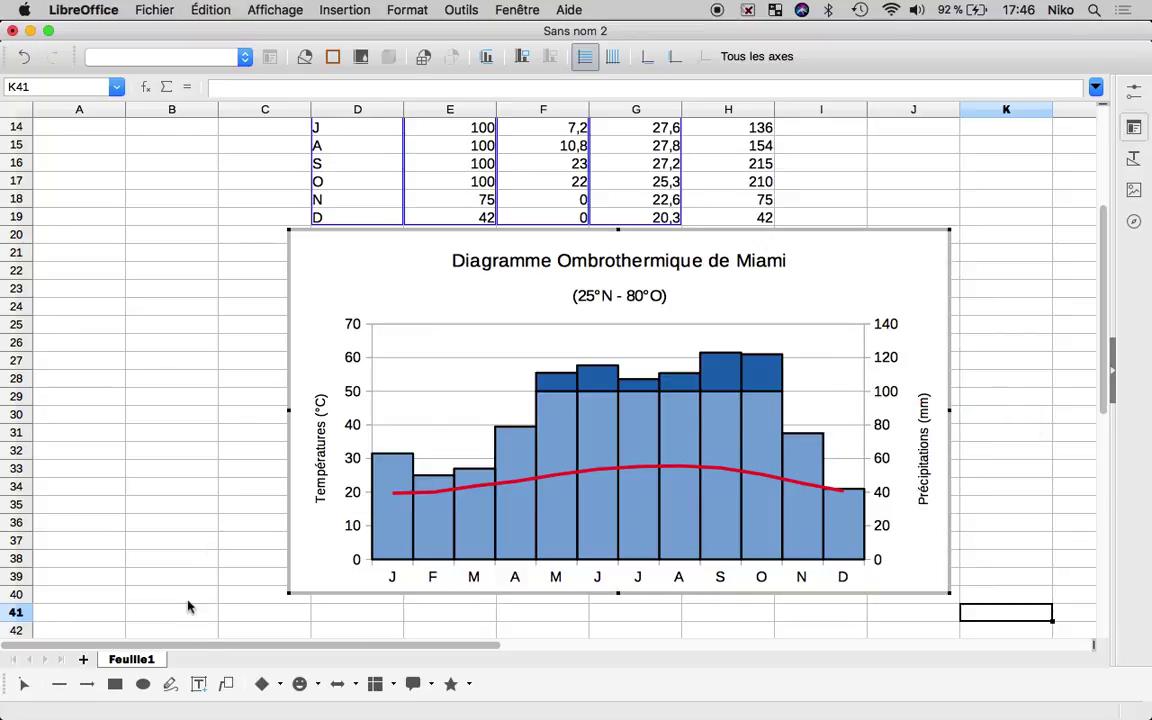
left_click(199, 686)
left_click(254, 12)
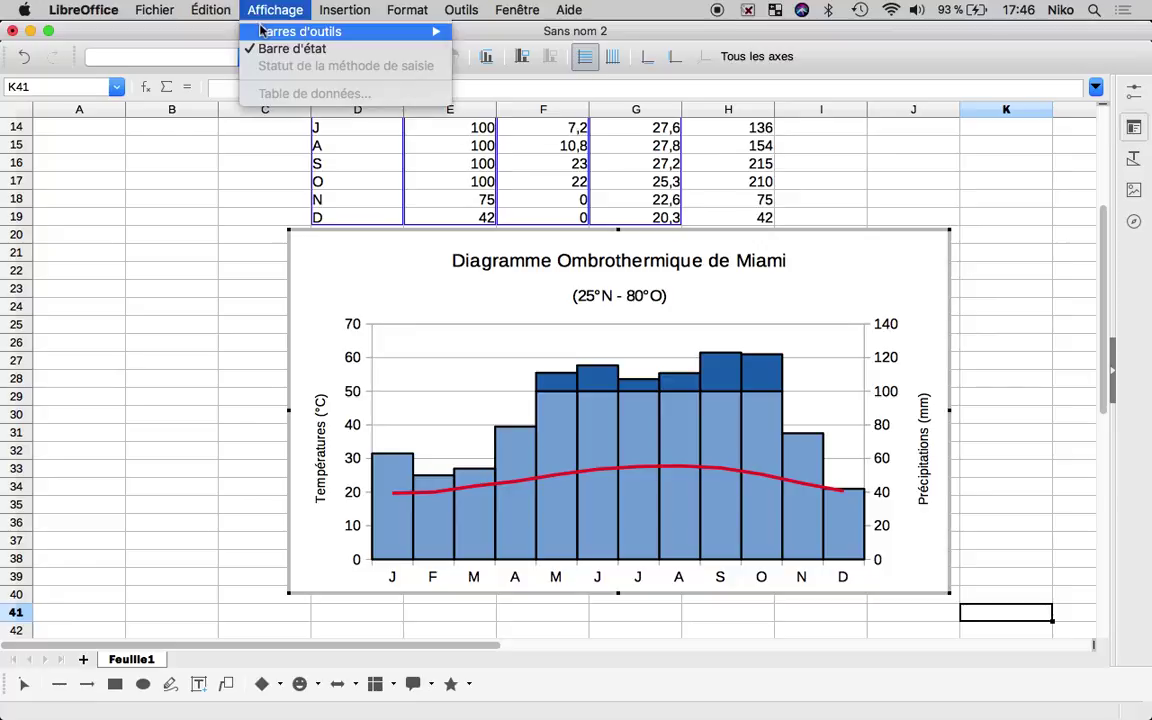
mouse_move(242, 30)
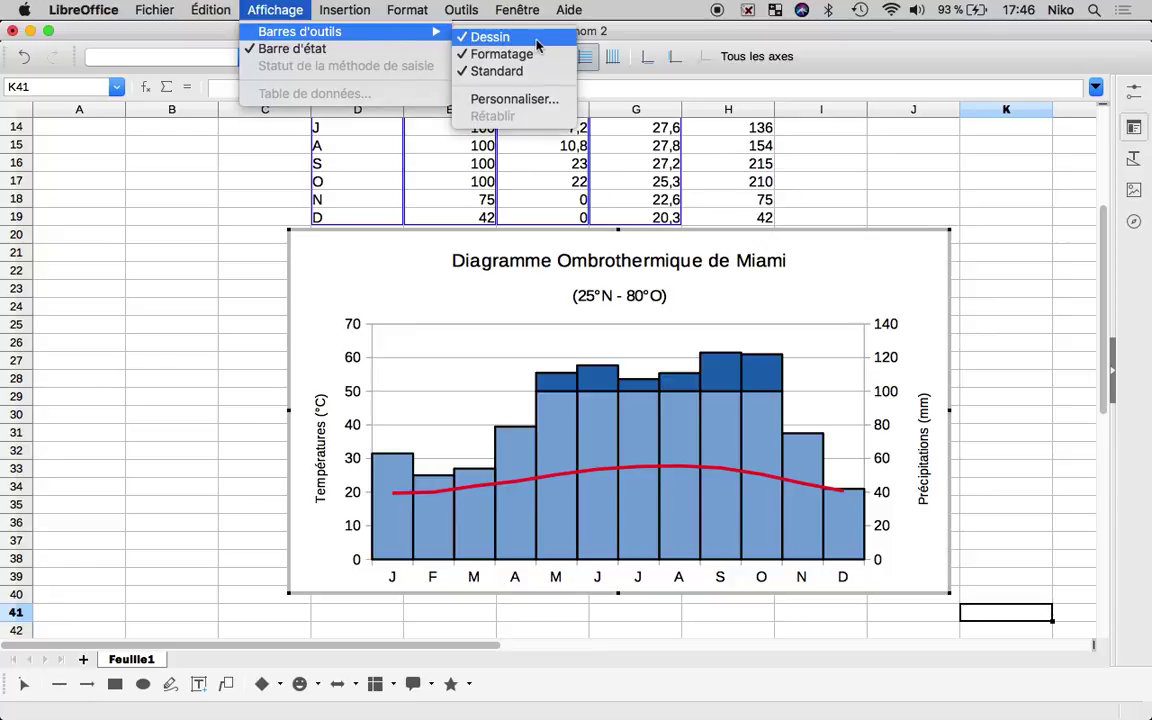
left_click(856, 280)
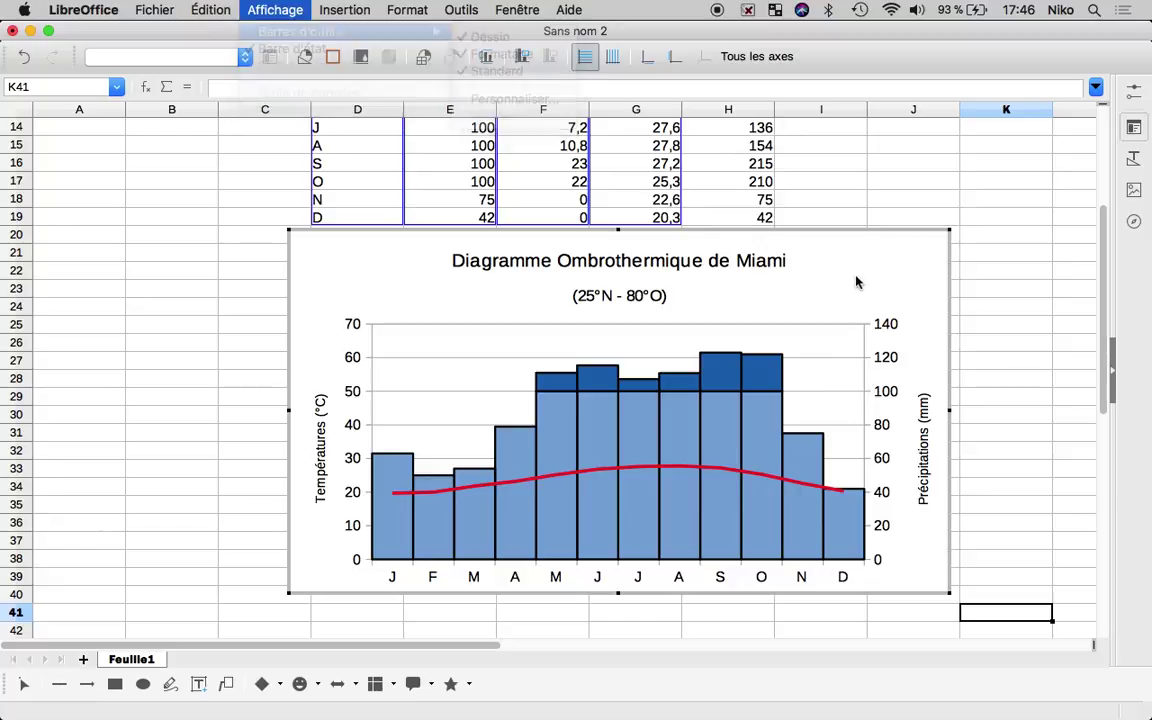
Insert a text box reading 200 in the chart and place it over the 120 label of the secondary Y axis
left_click(201, 686)
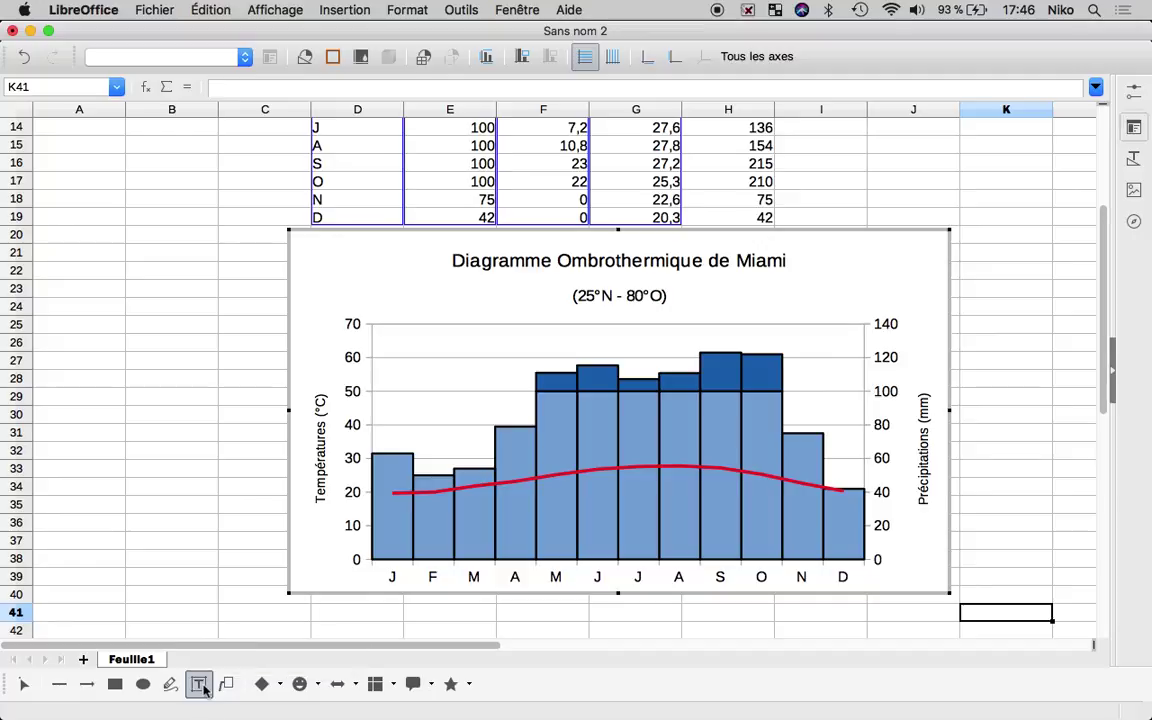
left_click_drag(806, 265, 862, 293)
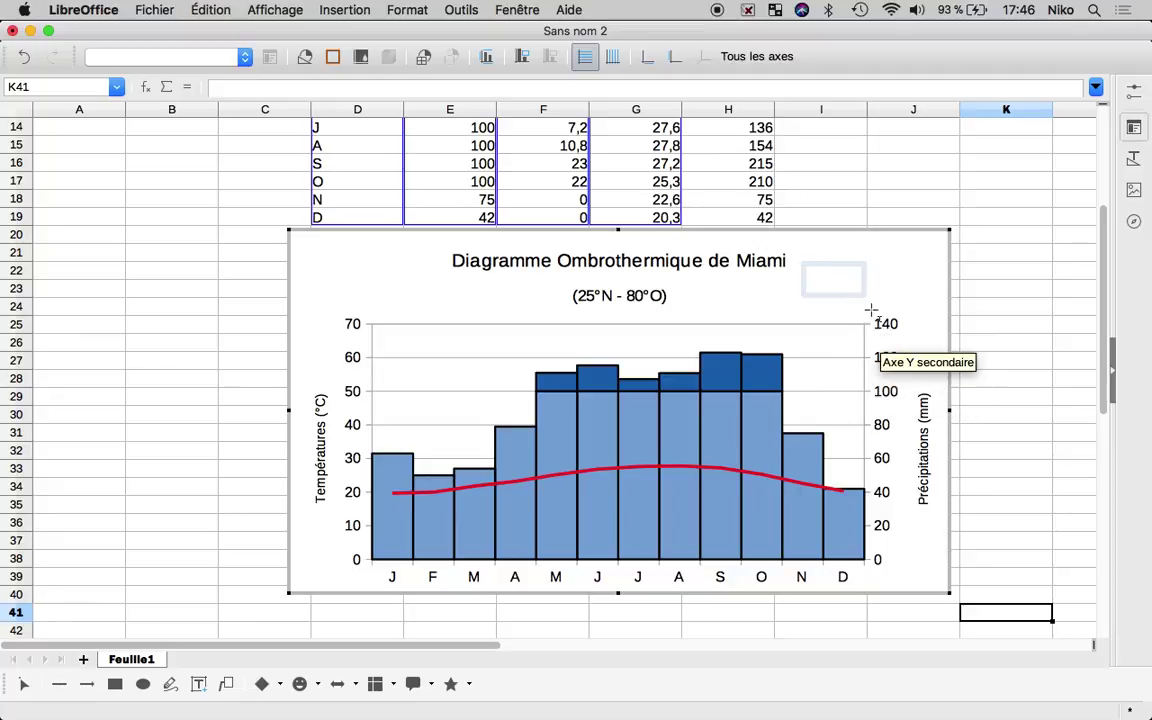
type("200")
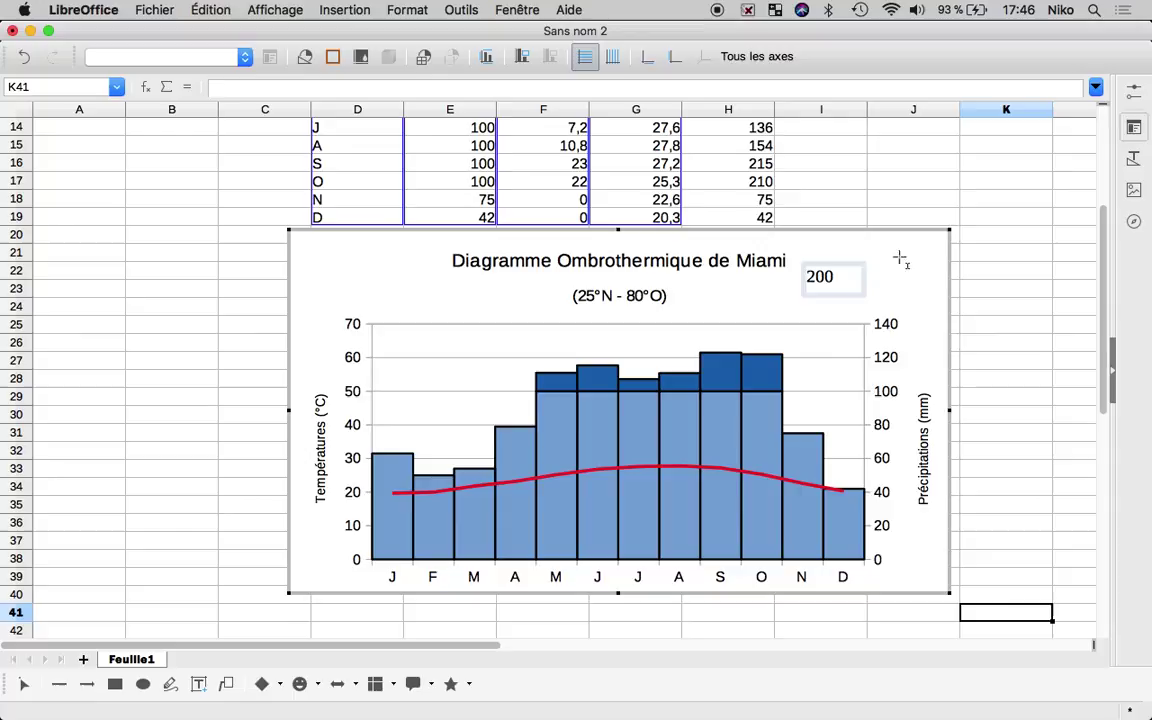
left_click(840, 284)
left_click(855, 287)
left_click_drag(828, 283, 906, 366)
key("Down")
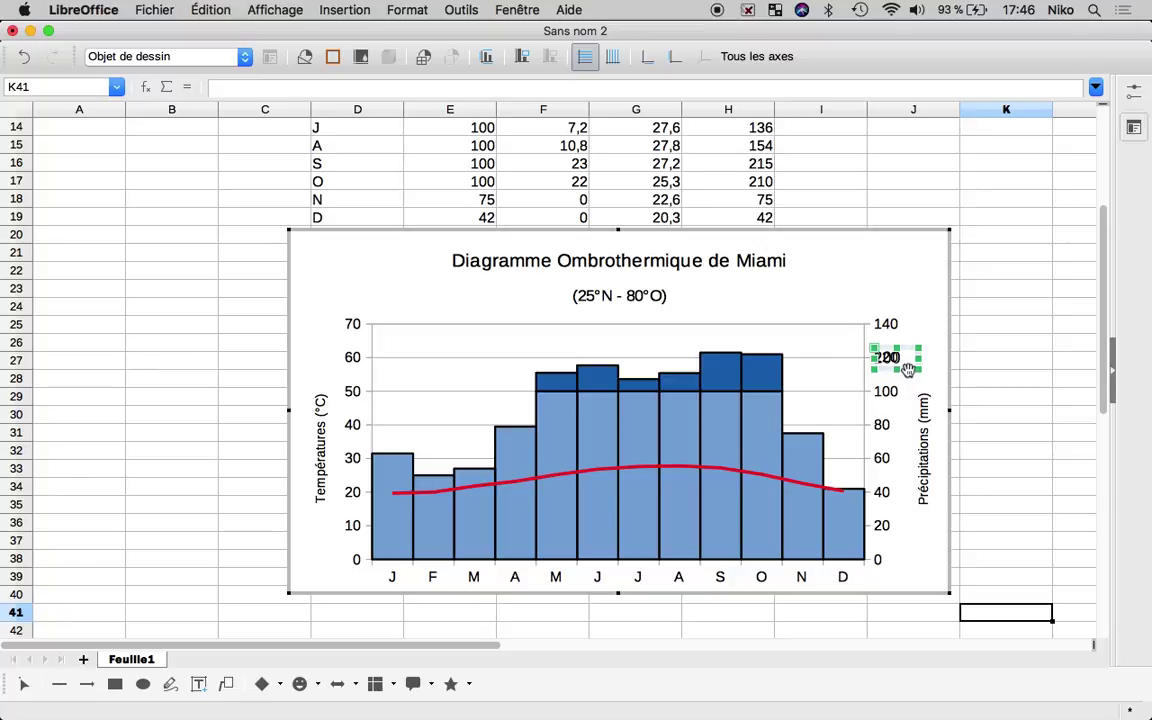
Fill the 200 text box with solid white (ffffff) so it masks the axis label underneath
right_click(908, 370)
key("Escape")
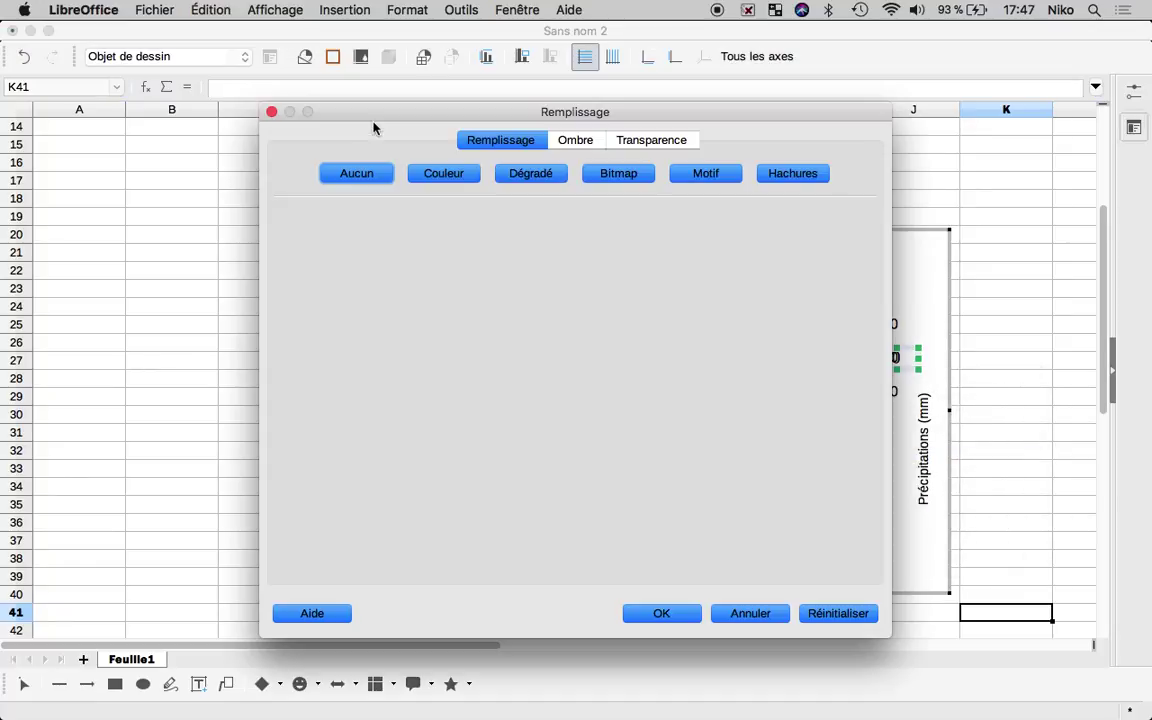
left_click(431, 177)
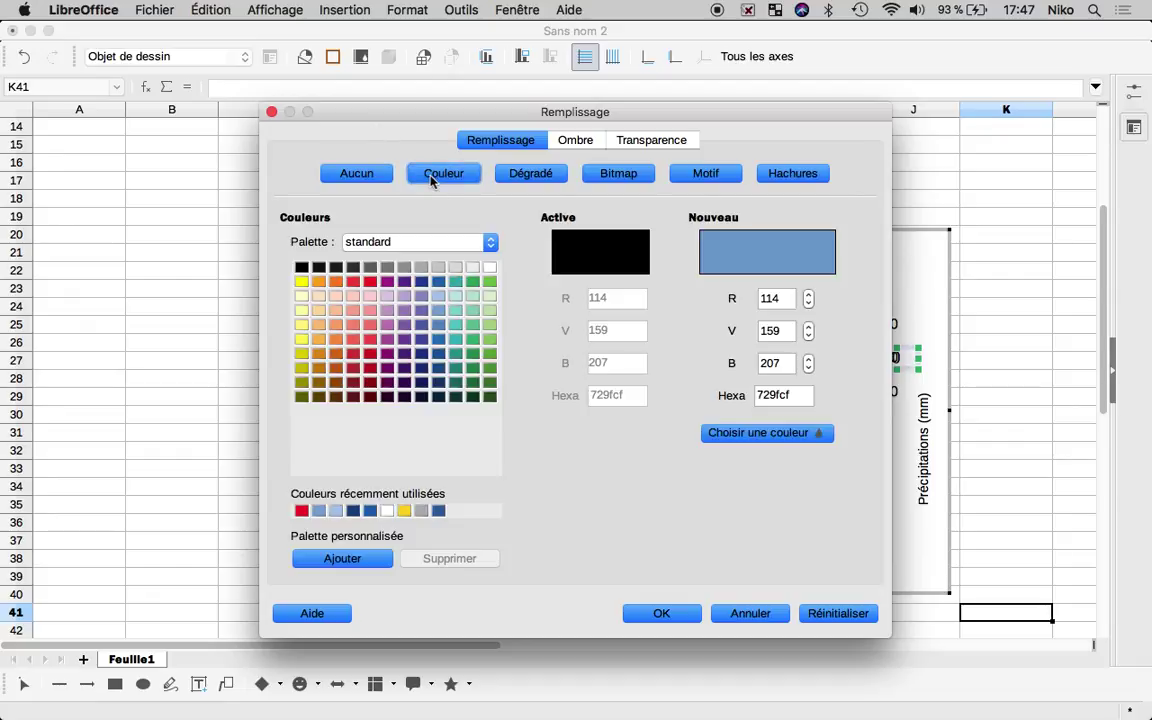
left_click(489, 267)
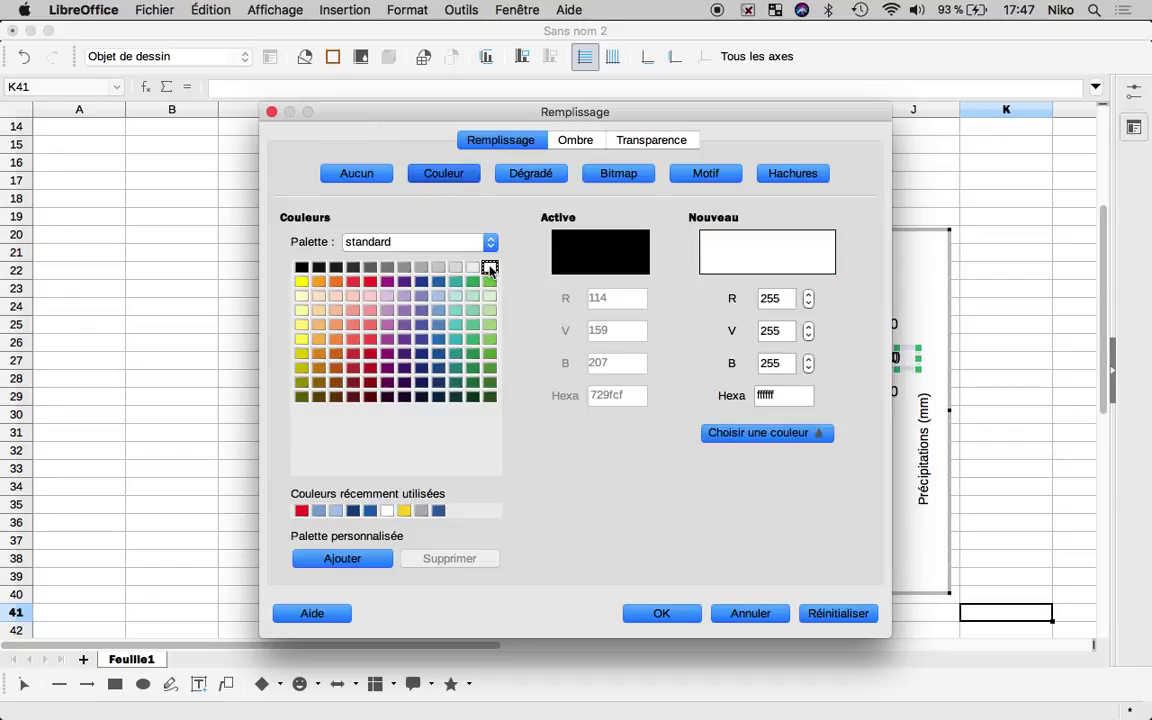
left_click(657, 613)
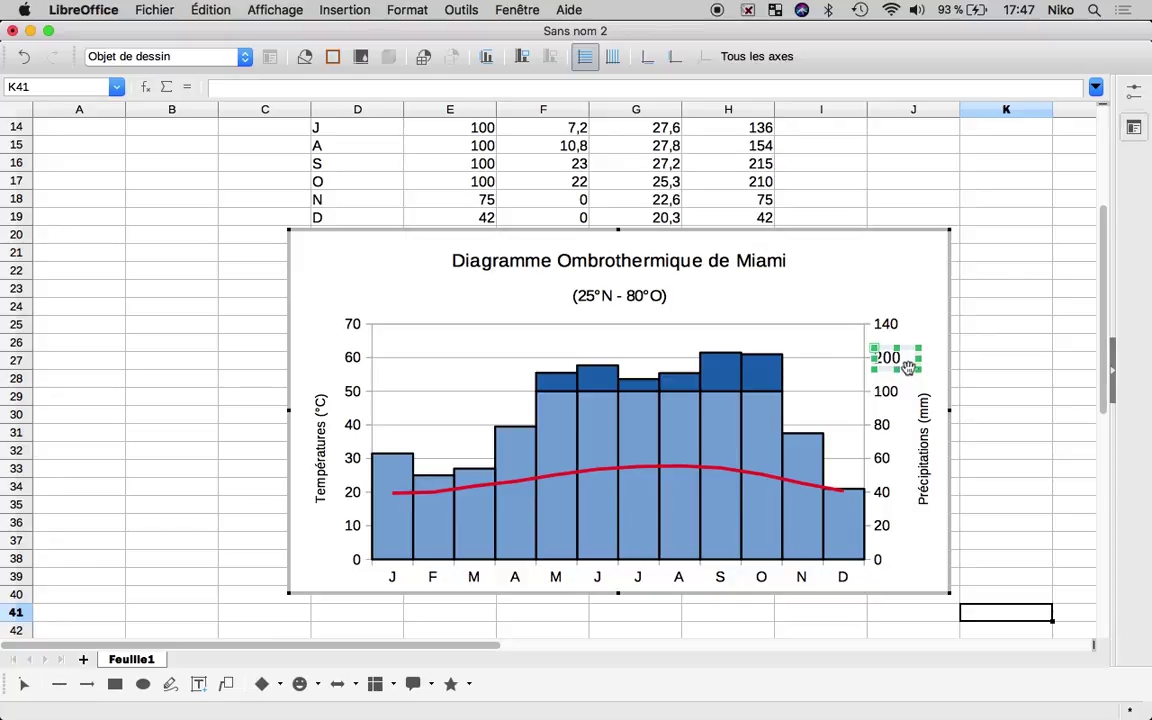
Duplicate the white 200 text box inside the chart and place the copy over the 140 label of the precipitation axis
right_click(907, 367)
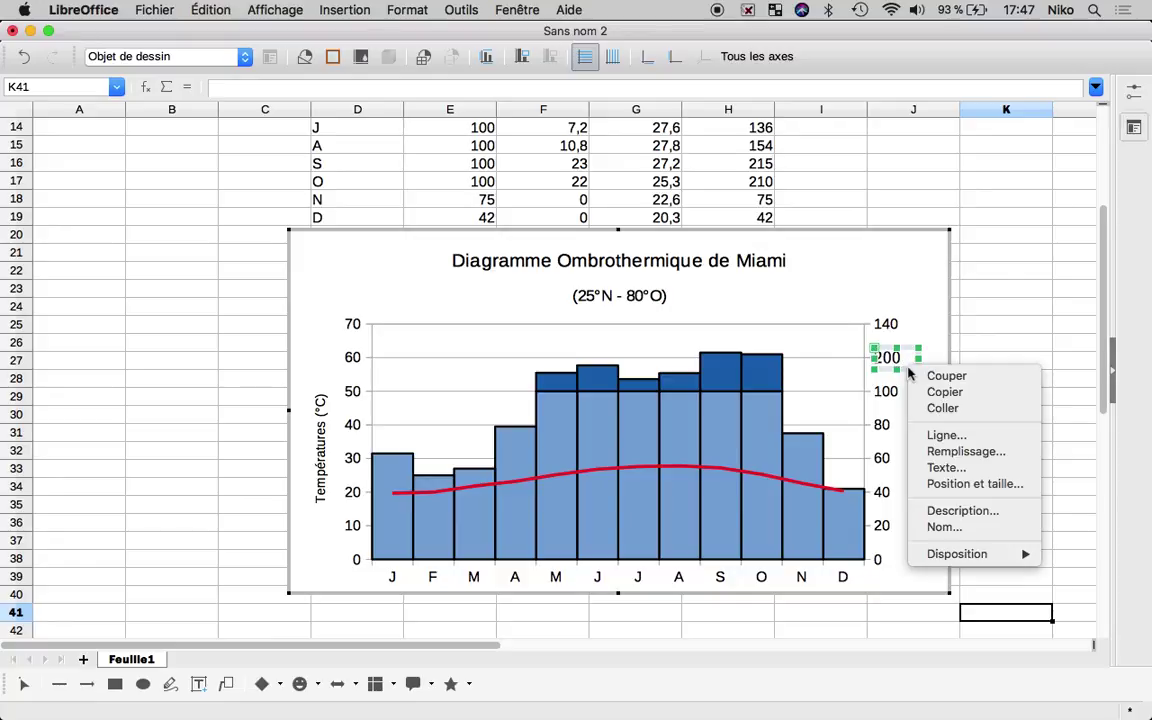
left_click(925, 395)
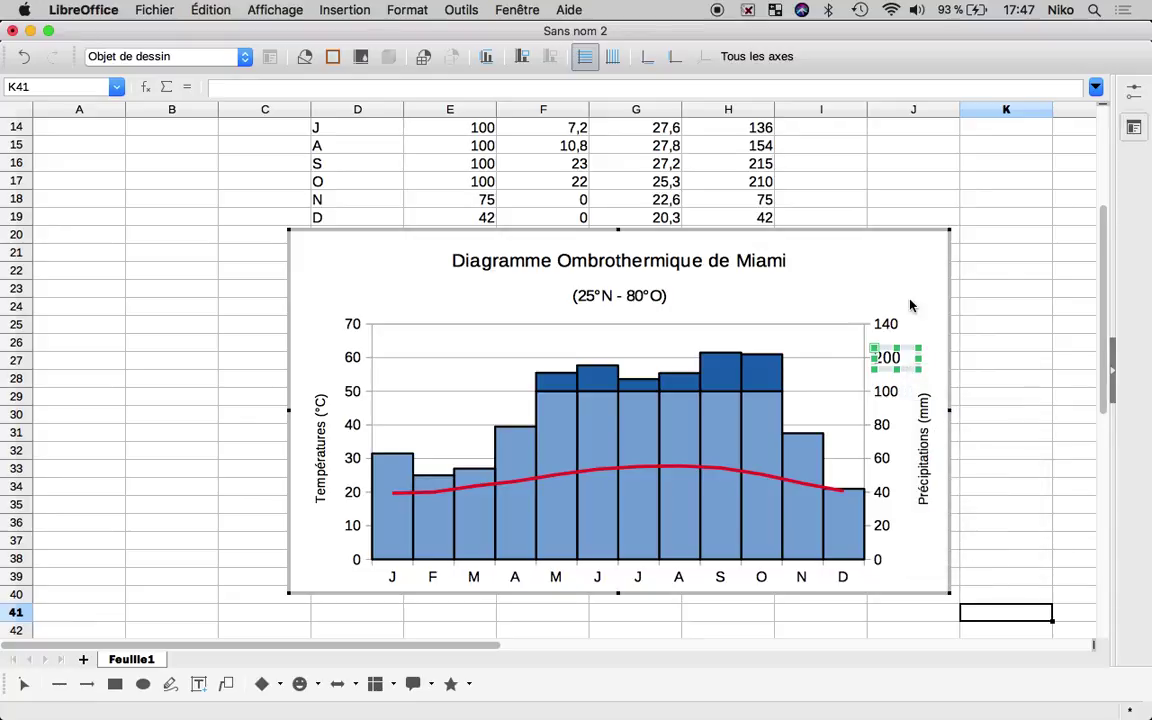
left_click(910, 305)
right_click(910, 305)
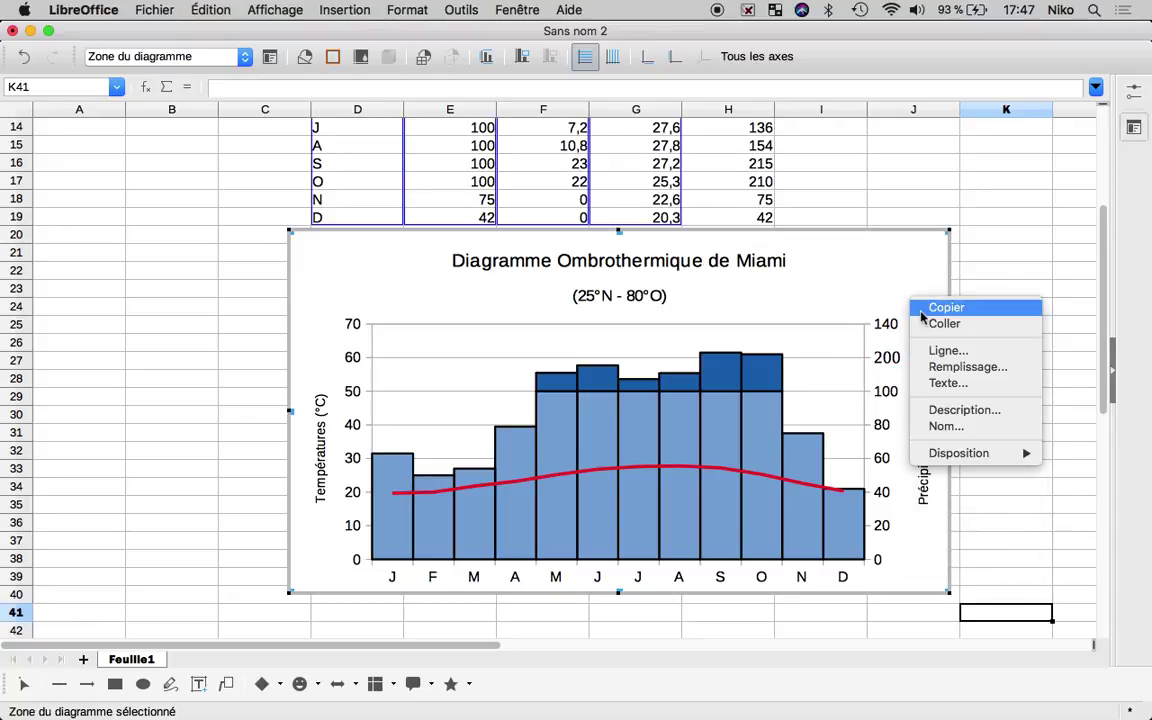
left_click(925, 324)
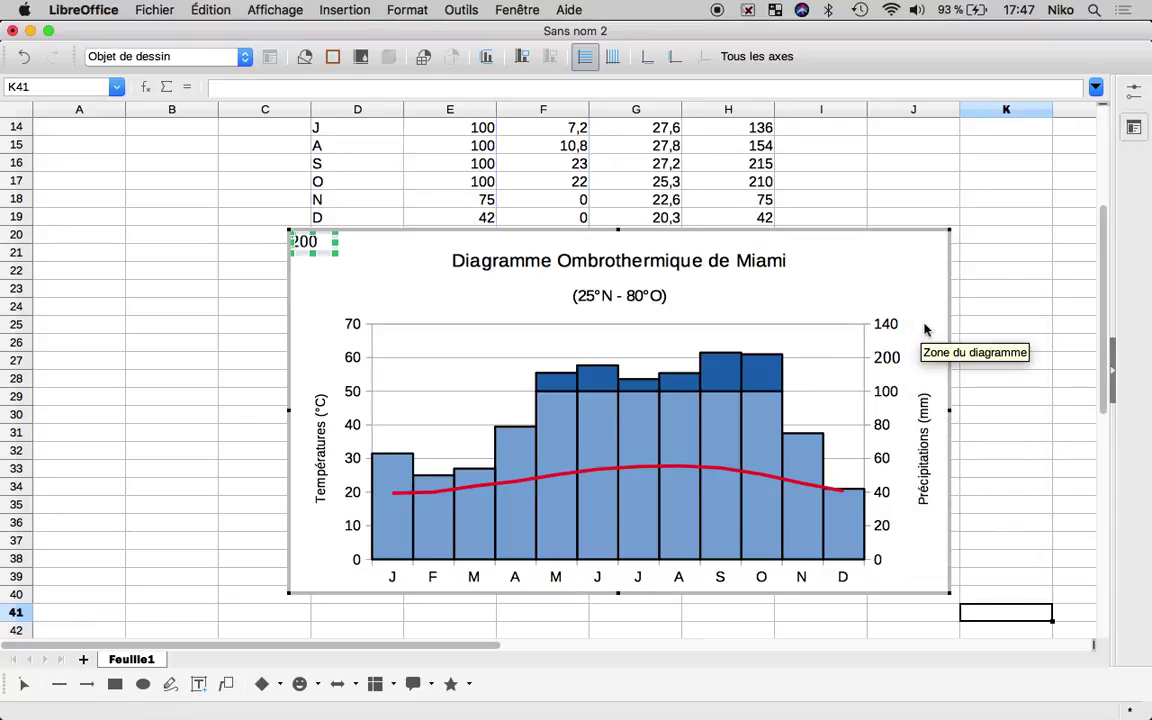
left_click_drag(320, 250, 905, 335)
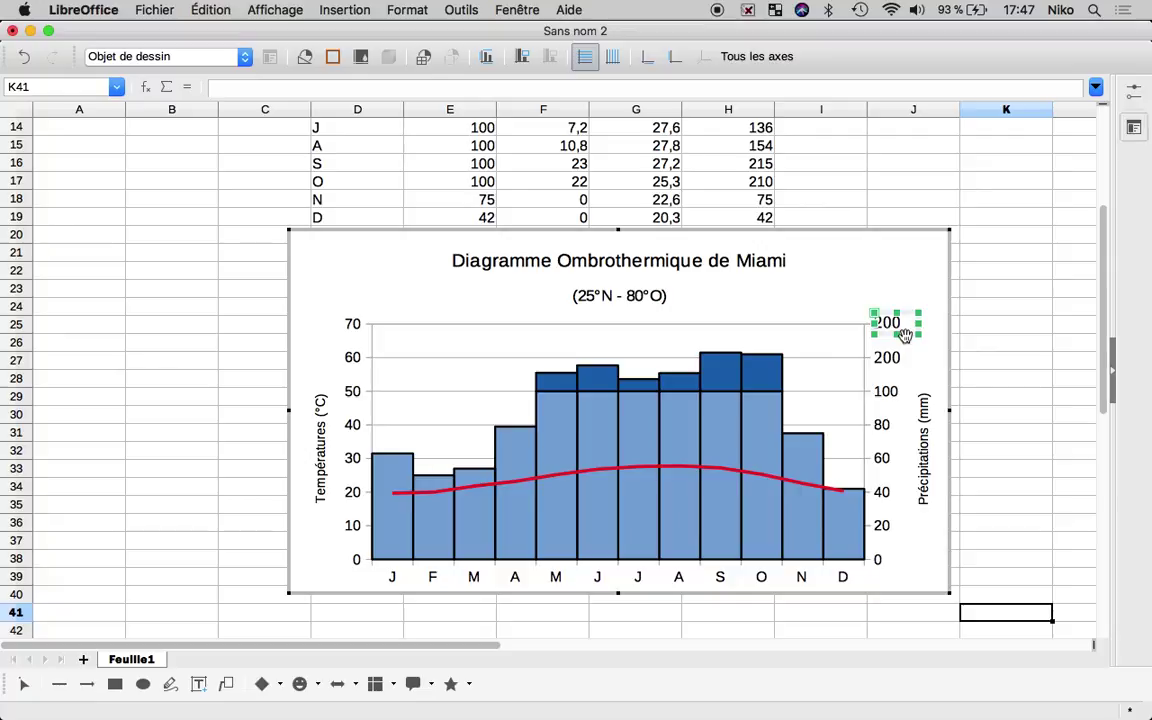
Change the text of the box covering the 140 label to 300 and leave chart editing
double_click(888, 327)
double_click(888, 327)
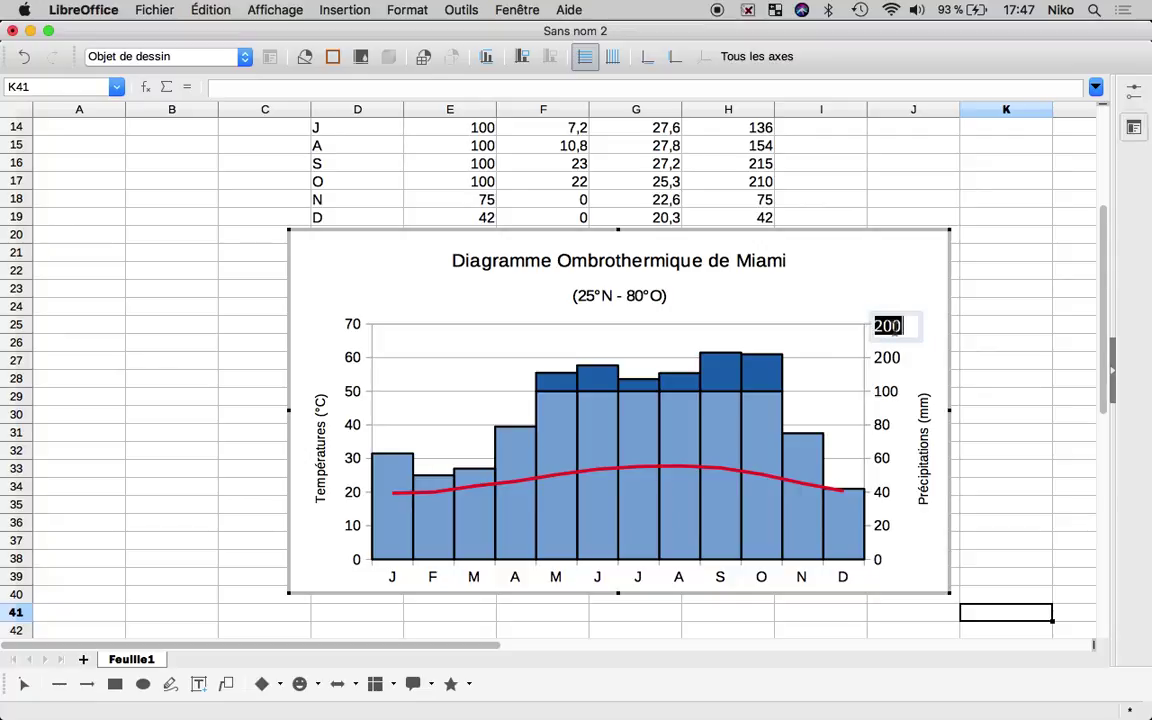
type("300")
left_click(900, 280)
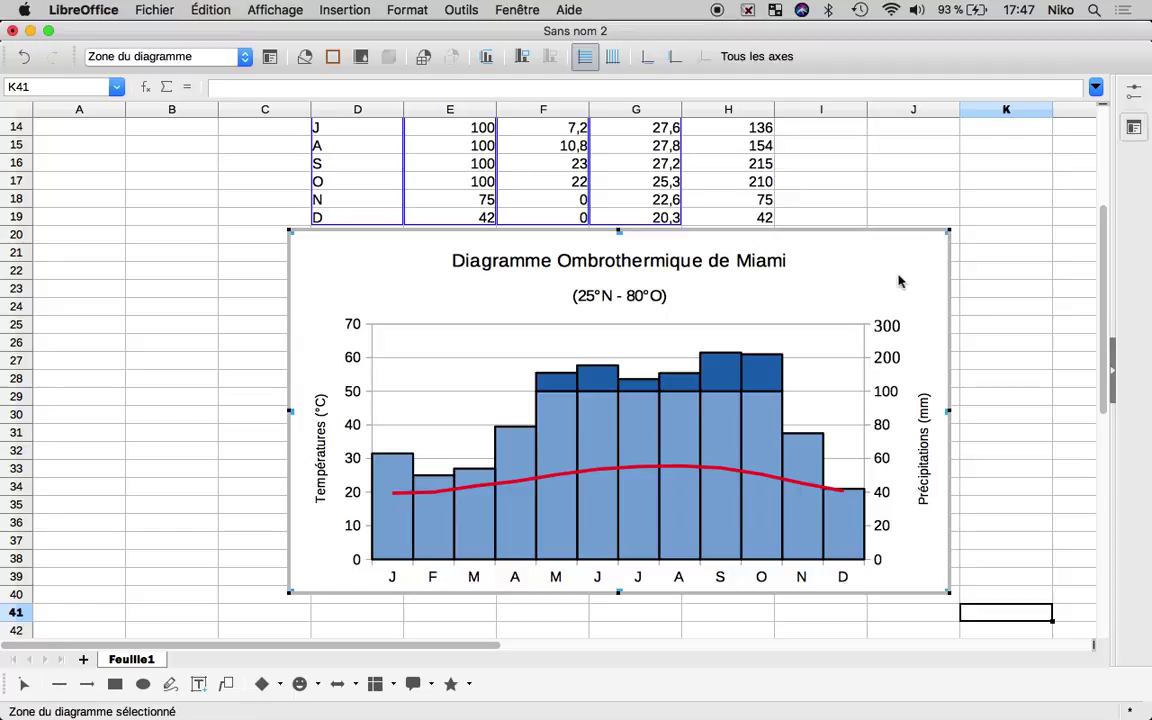
left_click(1039, 261)
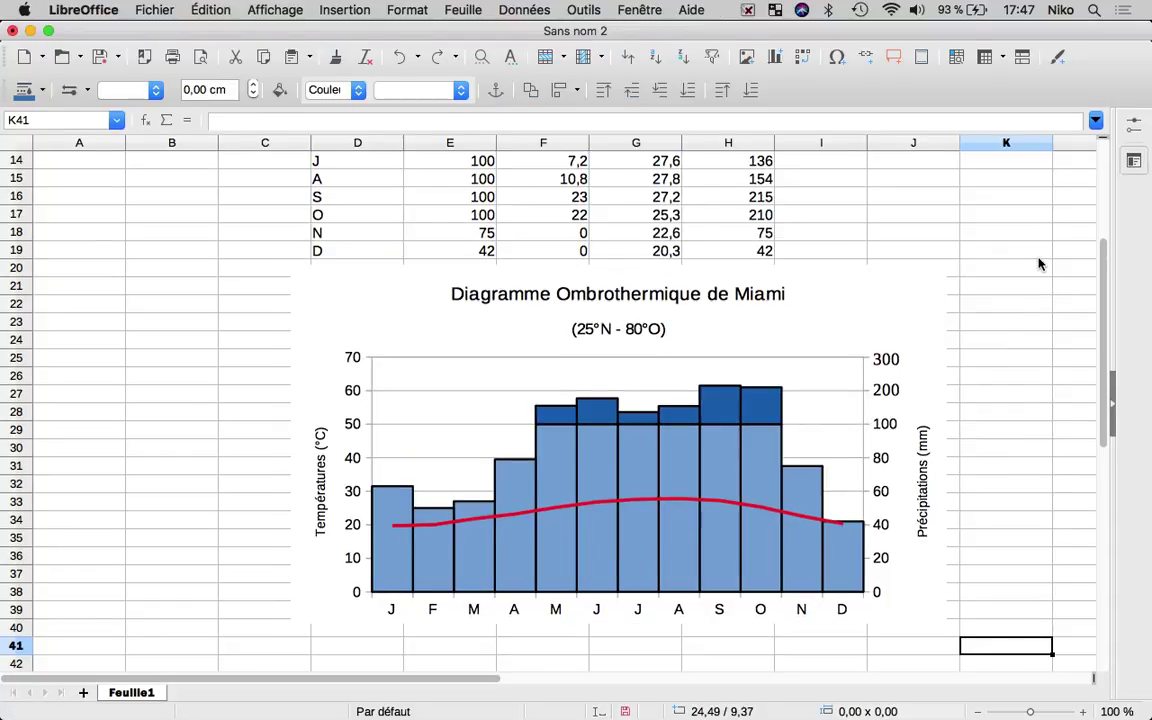
Export the Miami chart as a PNG image named Miami to the Bureau folder and deselect the chart
left_click(903, 308)
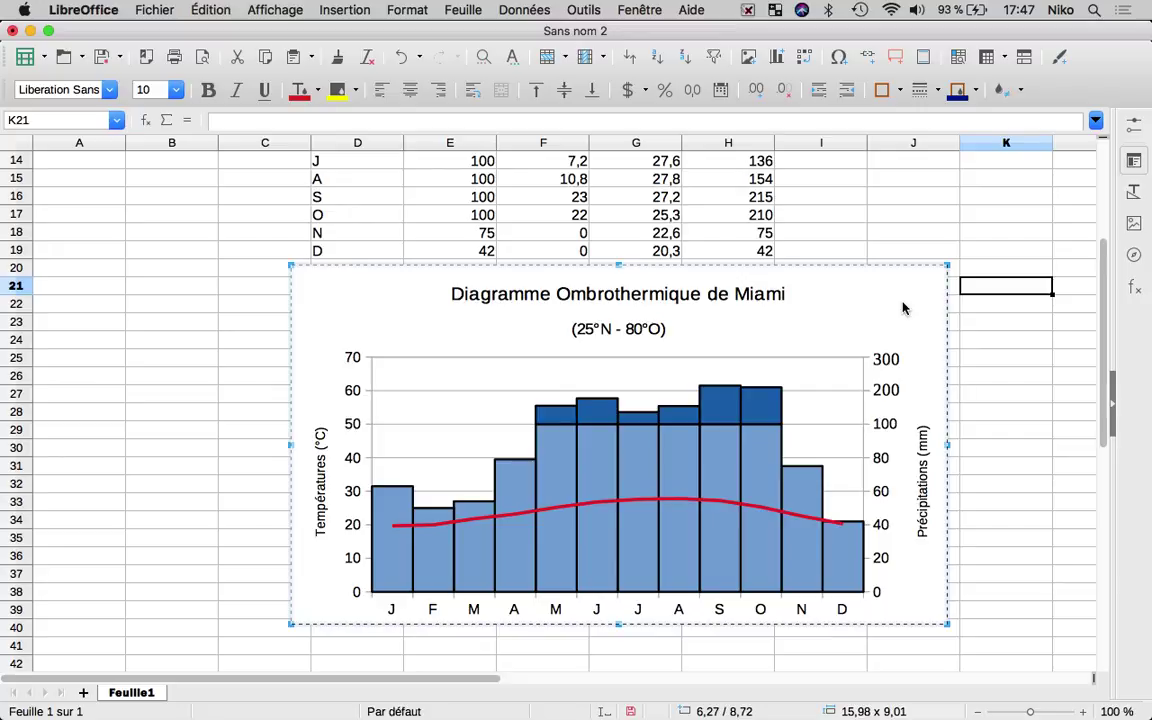
right_click(903, 307)
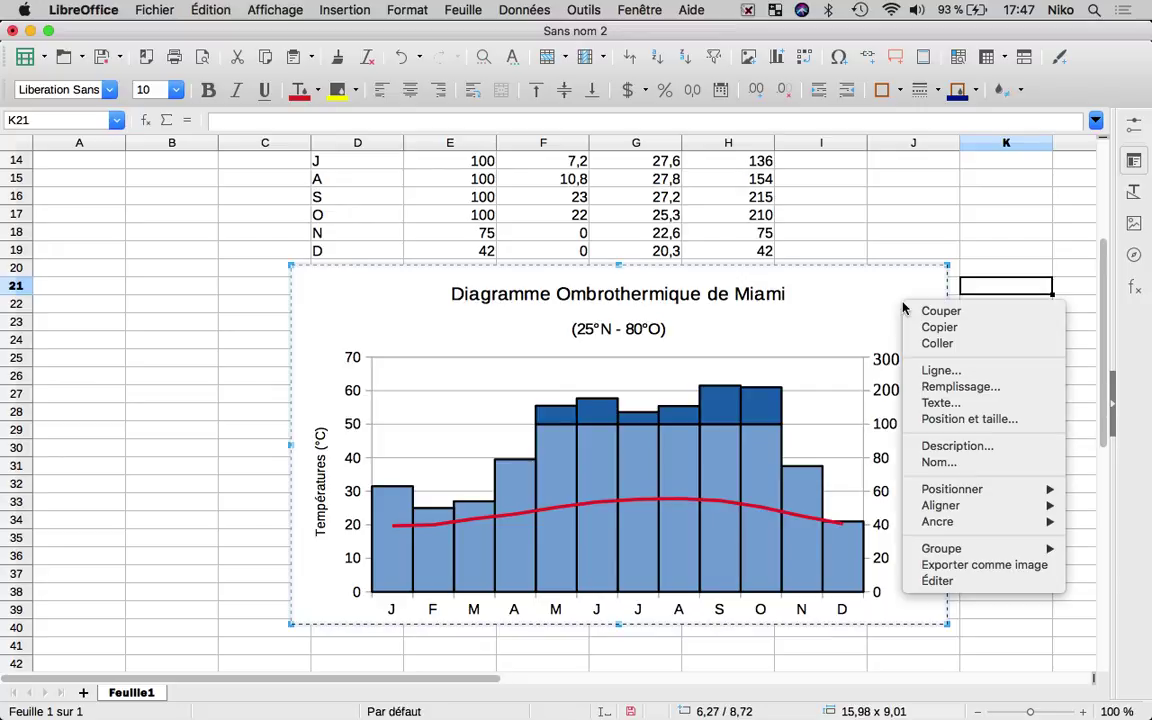
left_click(964, 566)
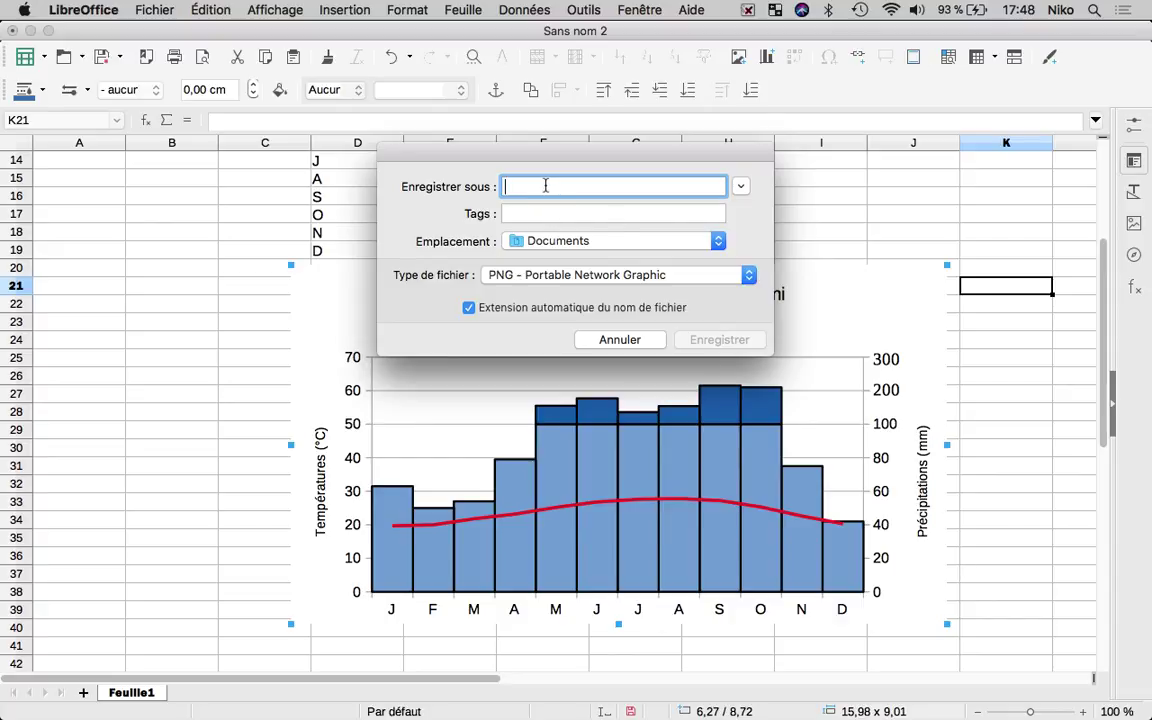
type("Miami")
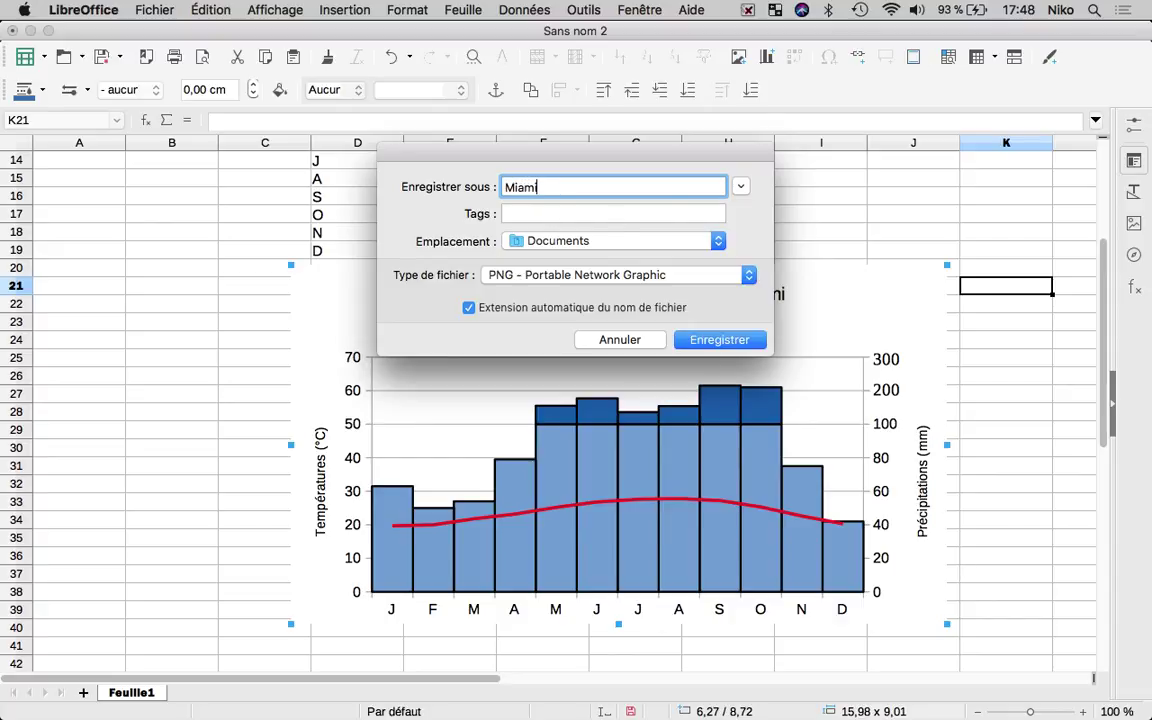
left_click(548, 242)
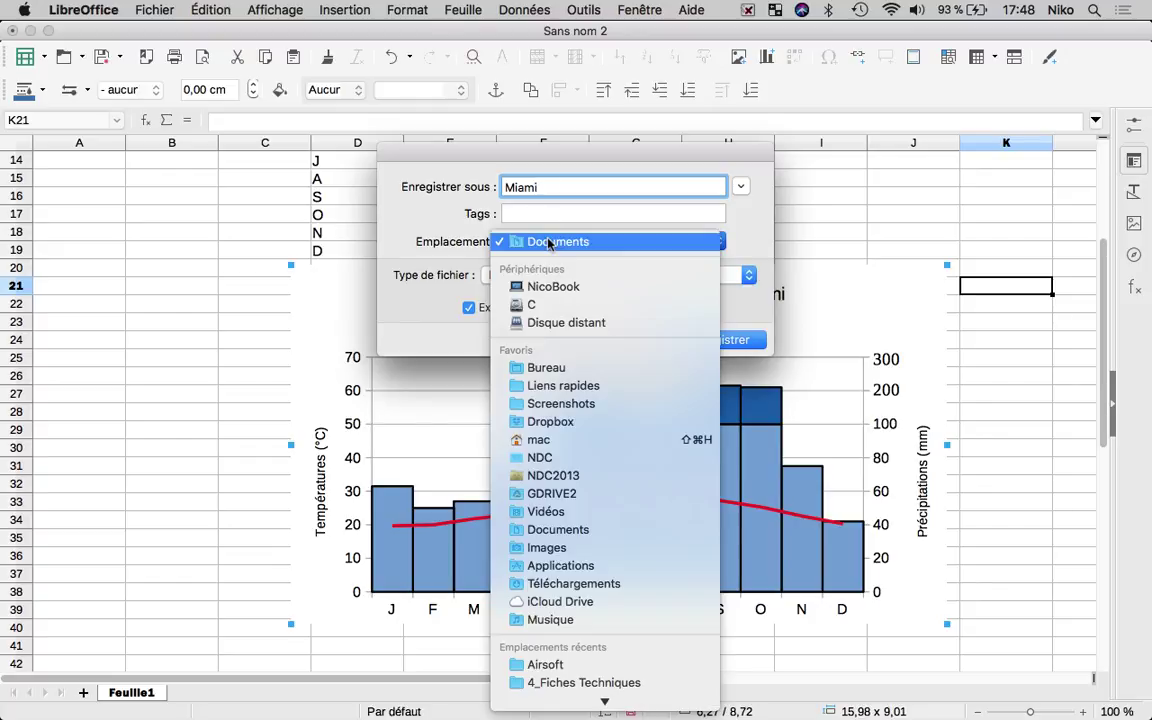
left_click(530, 368)
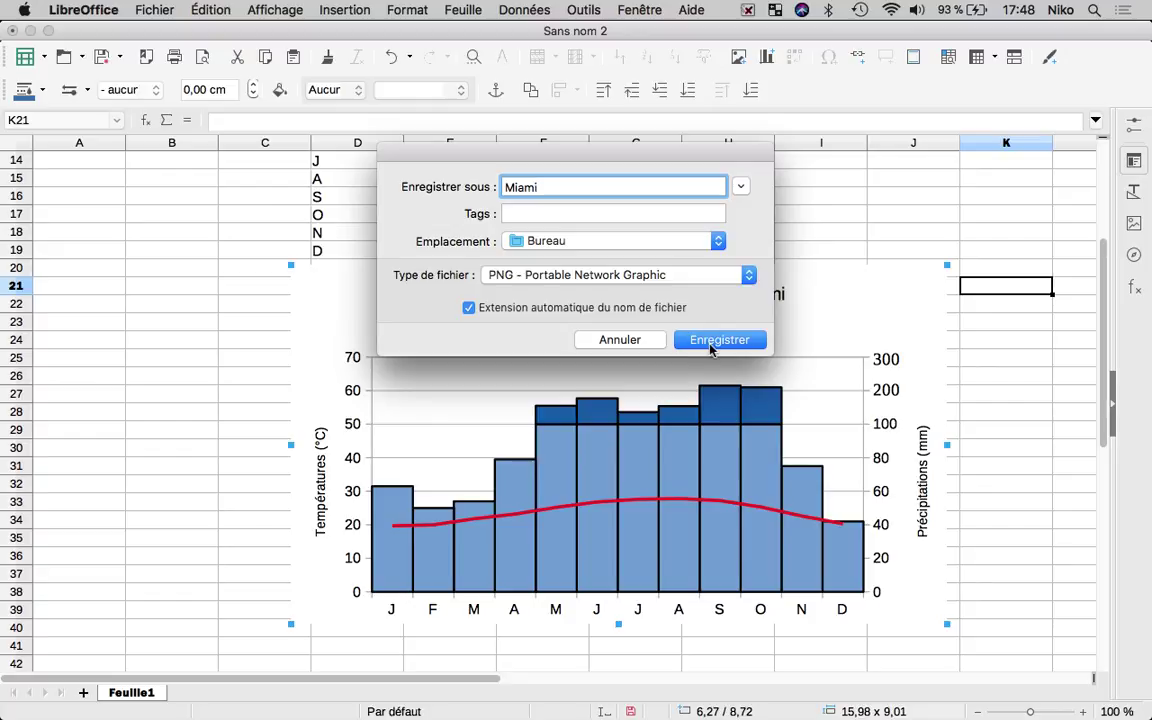
left_click(716, 340)
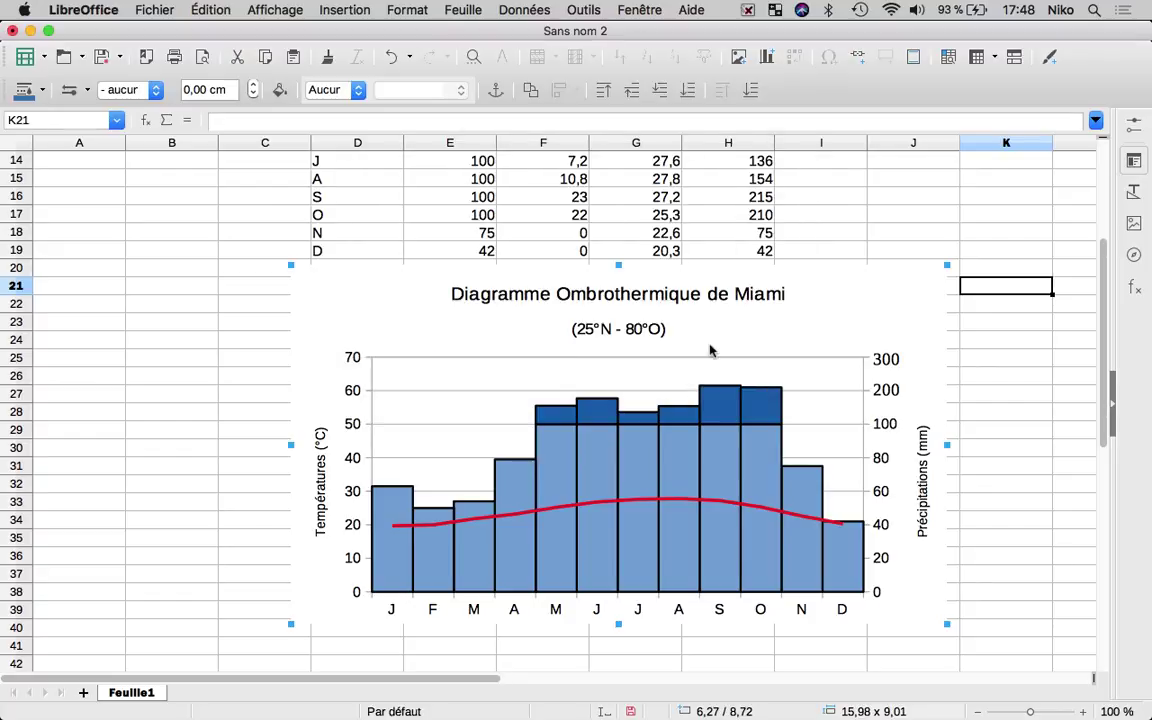
left_click(1062, 189)
Open the exported Miami.png from the desktop to check it, close it and return to the spreadsheet
key("ctrl+Right")
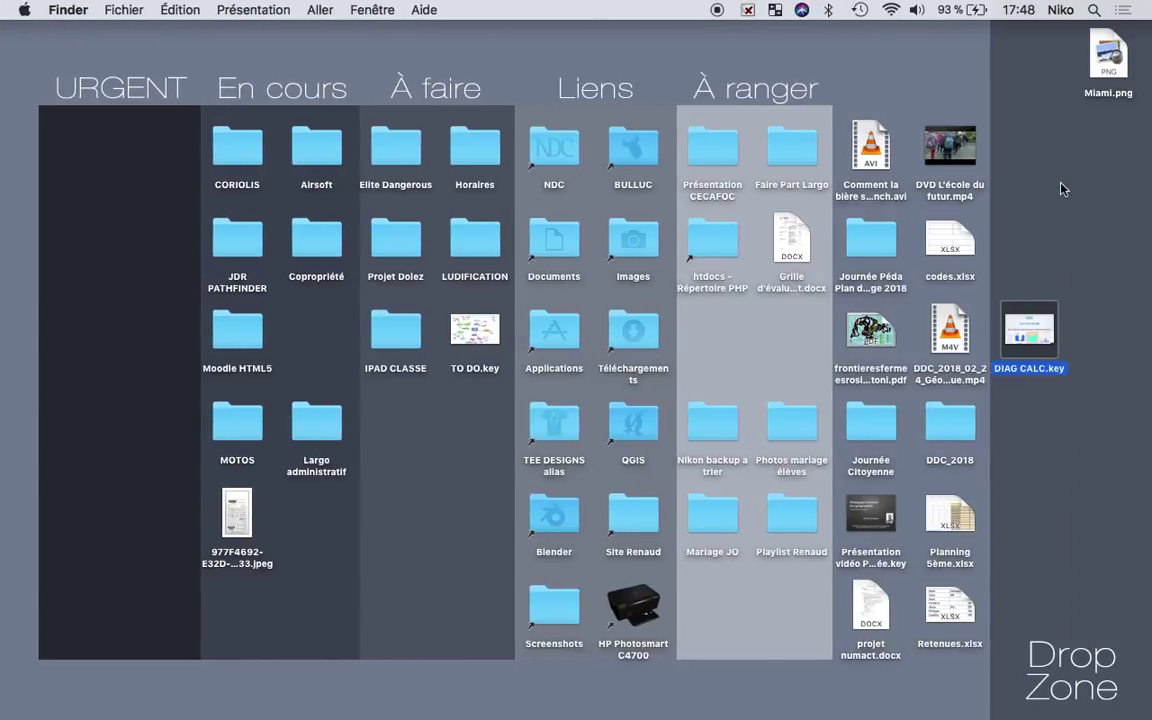
left_click(1107, 50)
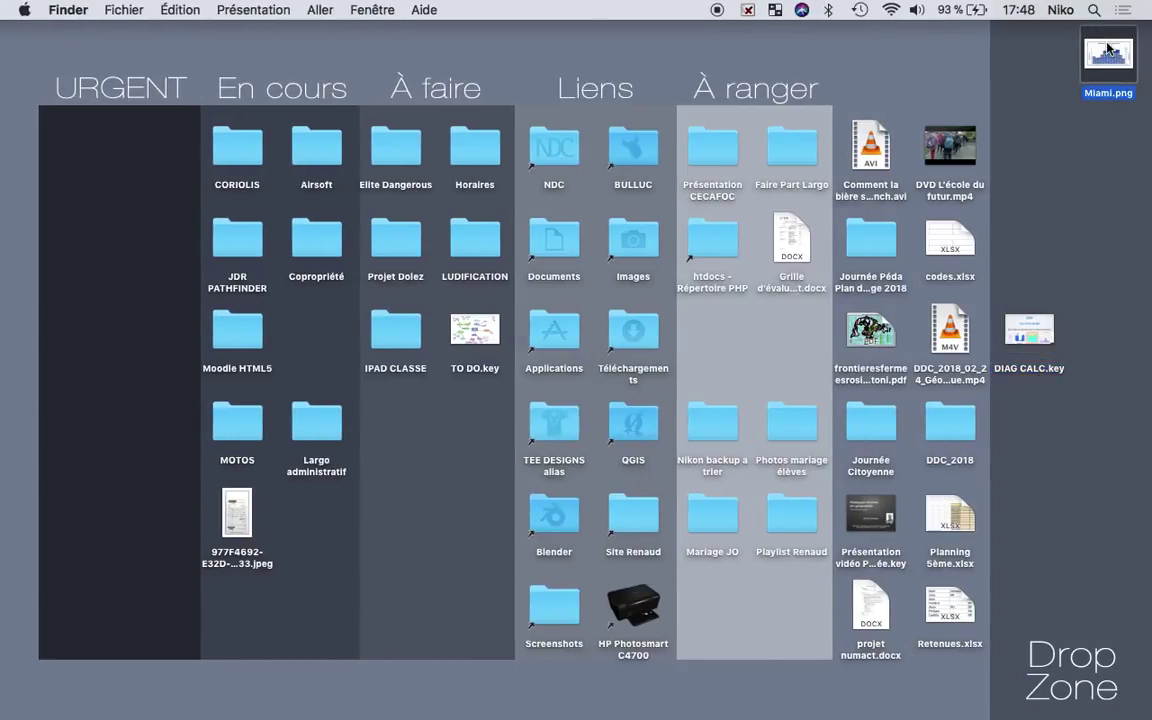
double_click(1107, 50)
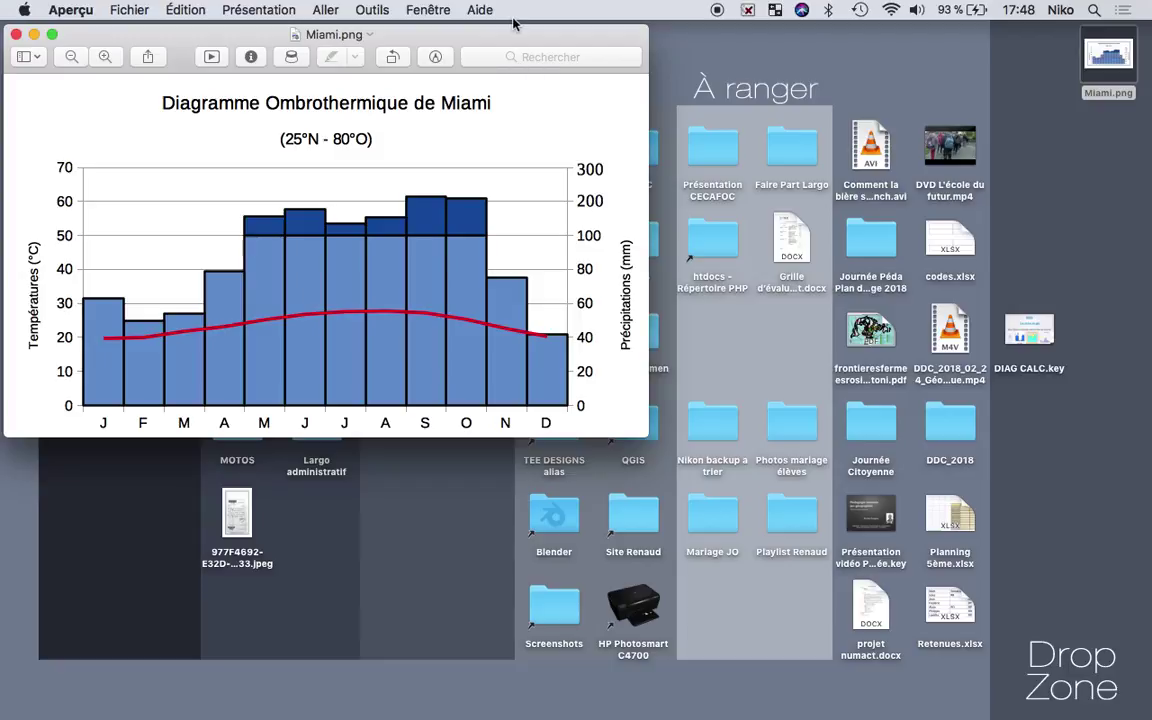
left_click_drag(517, 44, 603, 58)
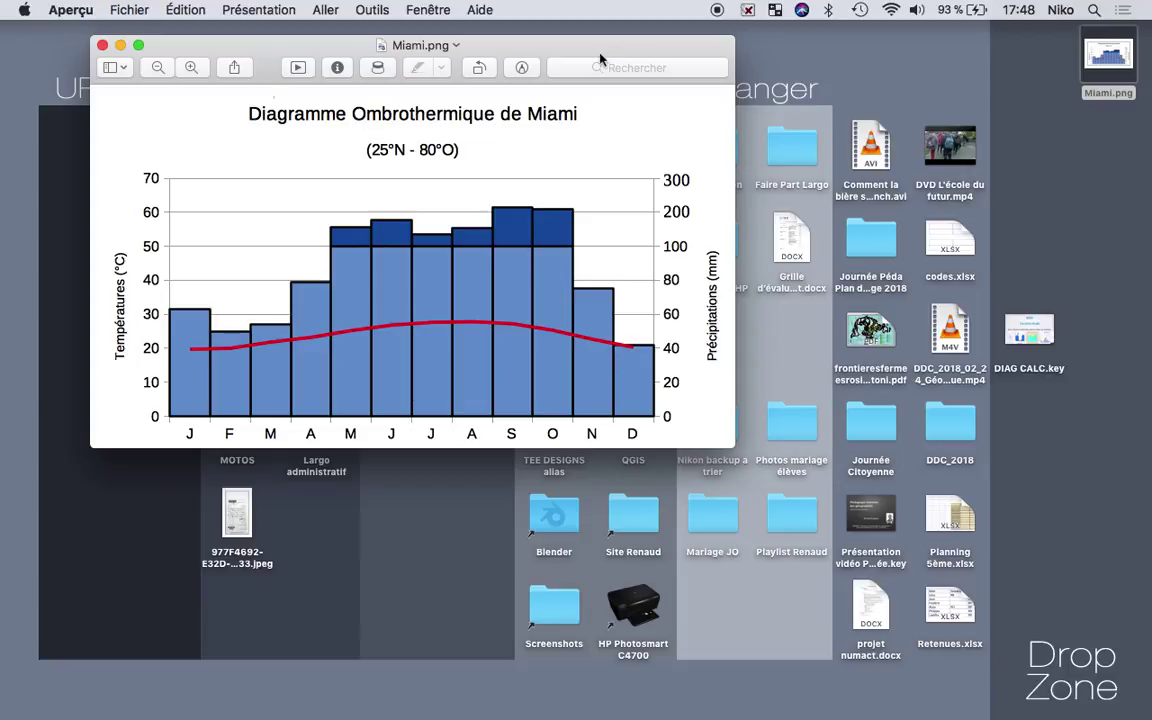
left_click(103, 45)
key("ctrl+Left")
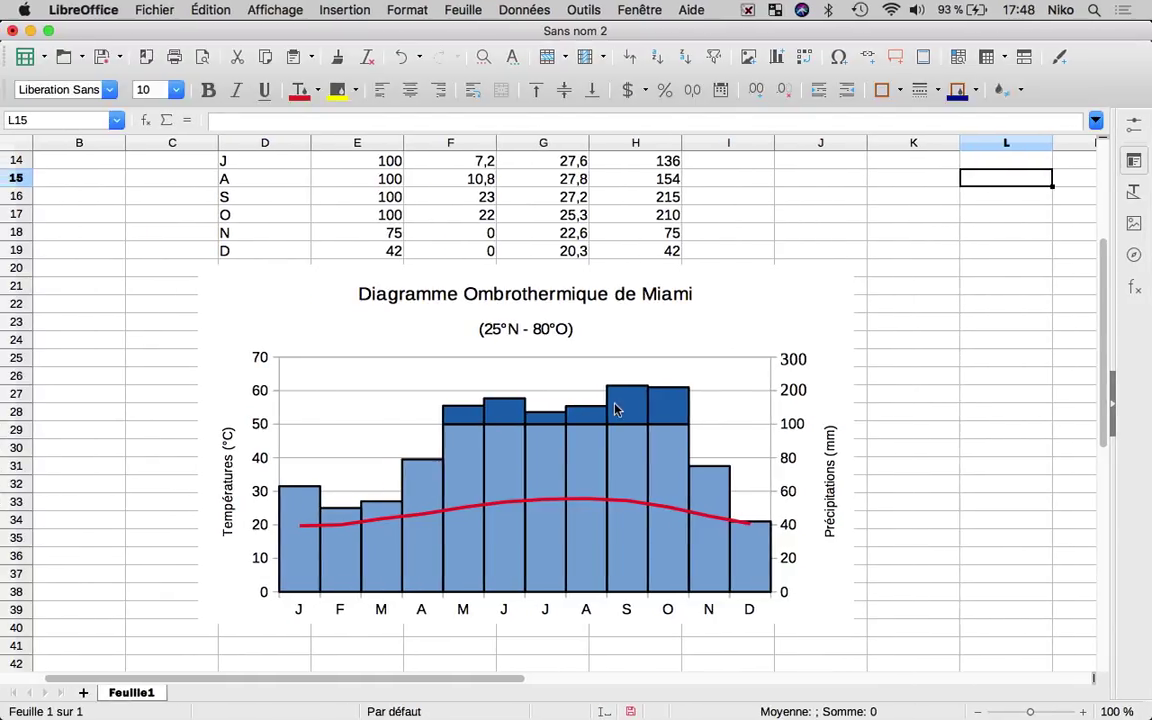
Switch to the DIAG CALC.key presentation in Keynote, play it from the Deuxième partie slide and advance to the closing slide
mouse_move(746, 705)
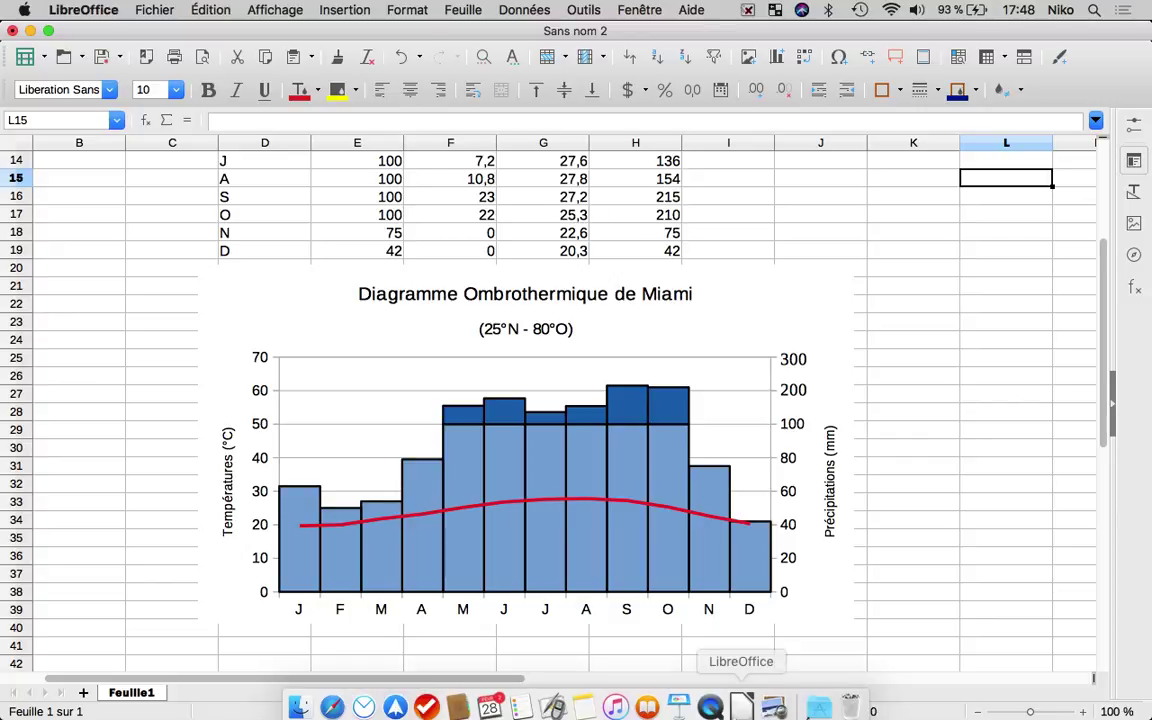
left_click(681, 702)
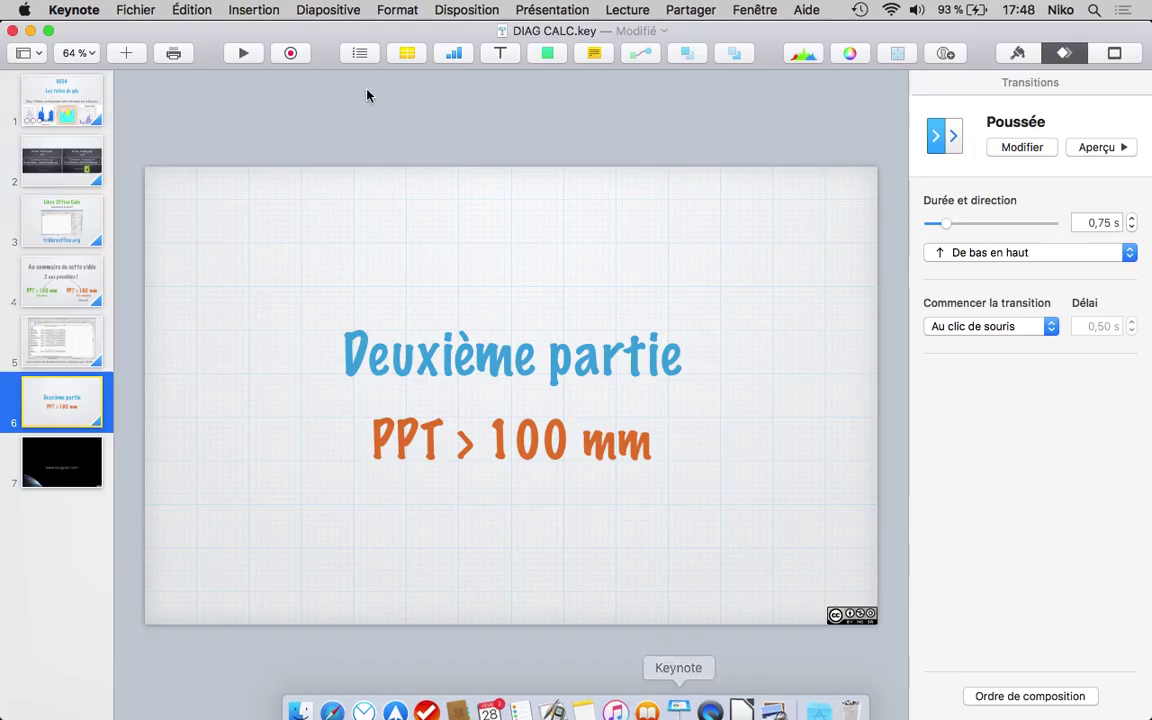
left_click(242, 55)
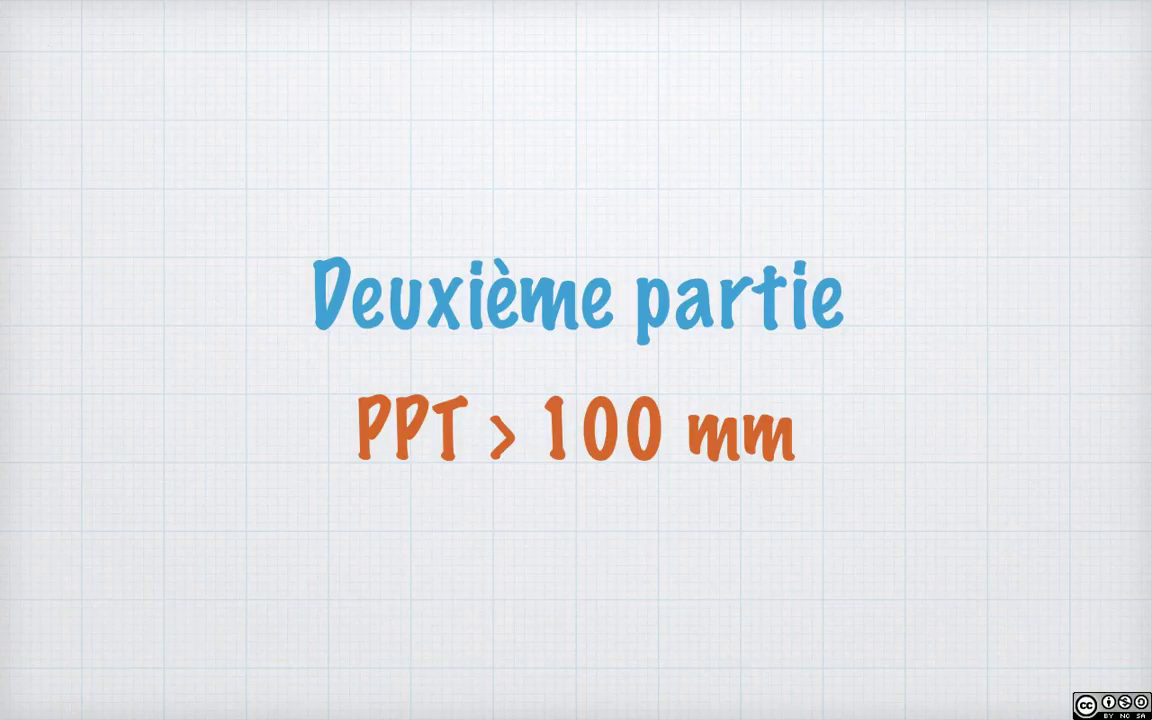
key("Right")
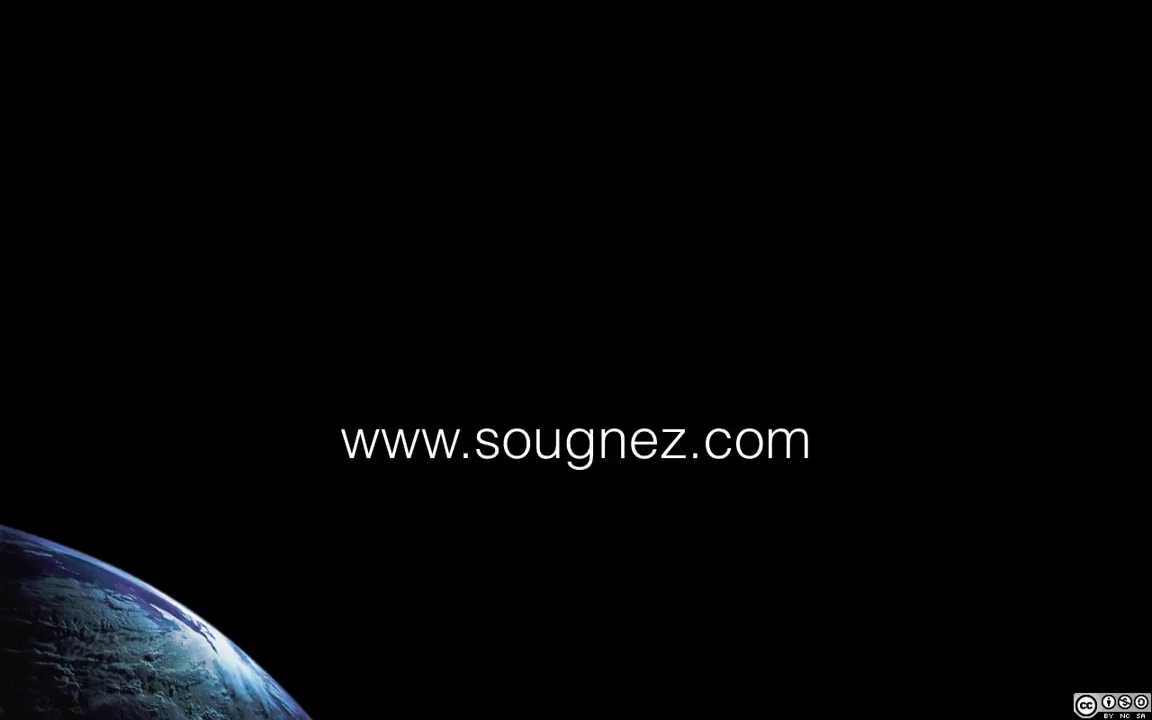